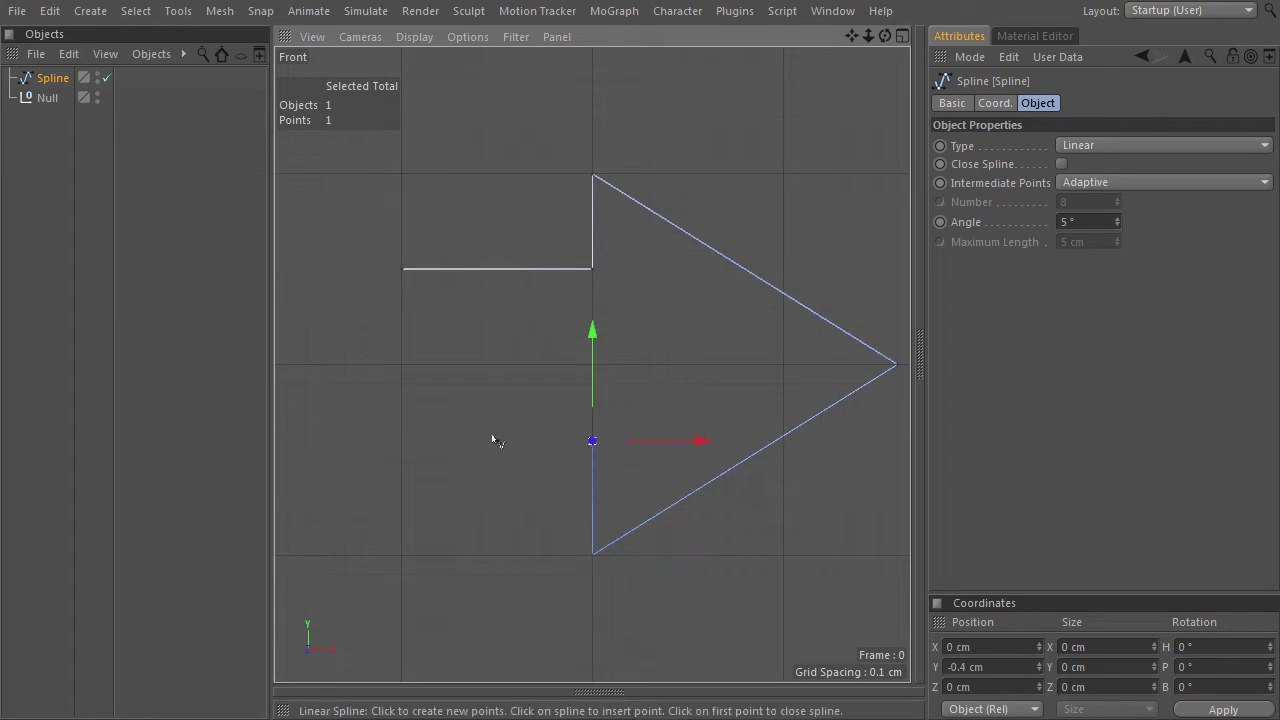
Close the arrow spline and extrude it to a 0.5 cm depth.
click(401, 441)
click(1061, 163)
key(F1)
key(shift+c)
text(extr)
click(510, 430)
double_click(1200, 146)
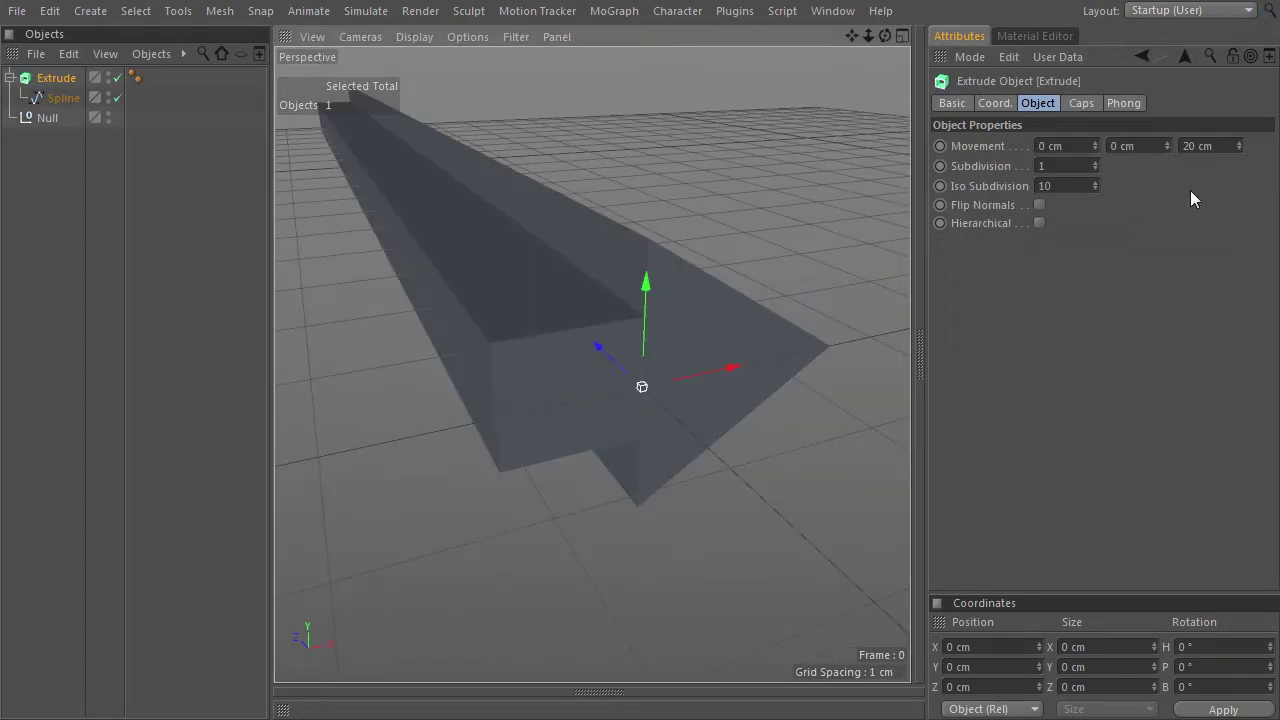
text(0.5)
key(Return)
alt+drag(491, 477, 875, 231)
Remove the start cap from the arrow's extrusion.
click(1081, 103)
click(1125, 145)
click(1137, 166)
alt+drag(685, 407, 647, 394)
Wrap the extrusion in a Symmetry object and change its mirror plane.
key(shift+c)
text(sym)
alt+click(555, 447)
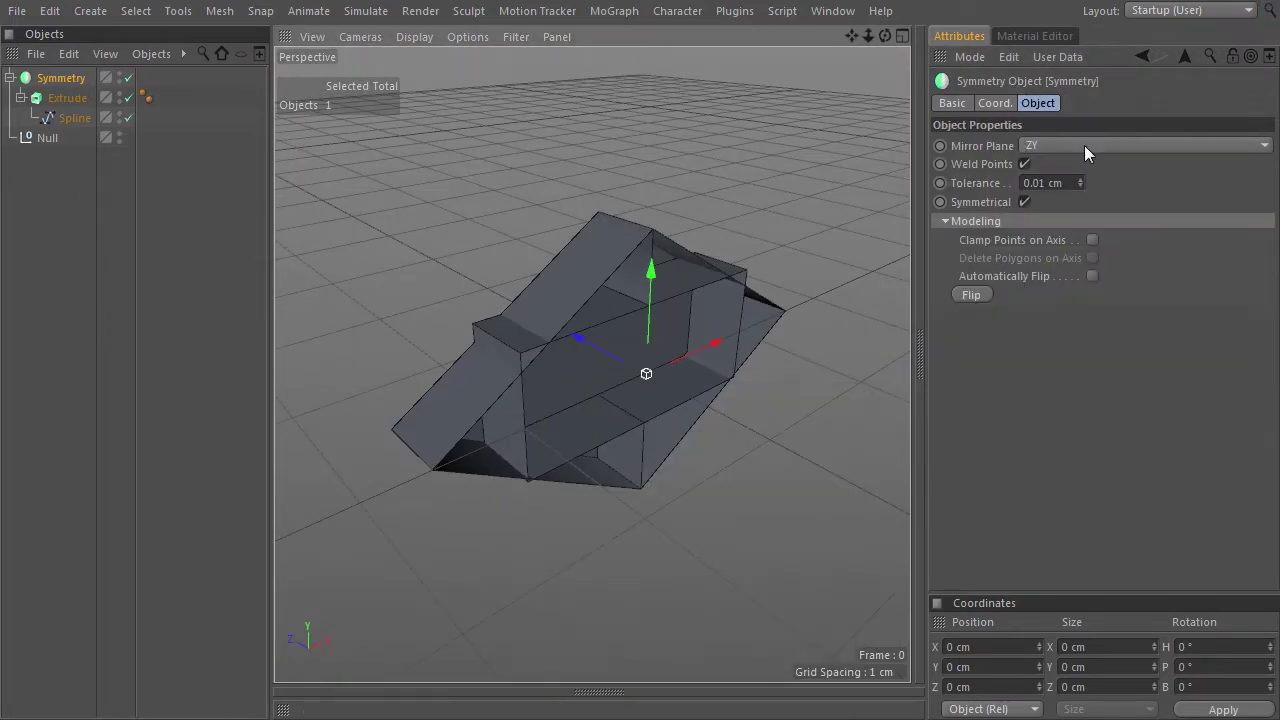
click(1084, 145)
click(1084, 158)
alt+drag(716, 340, 648, 435)
Thin the Extrude depth down to 0.1 cm.
click(67, 97)
click(1038, 103)
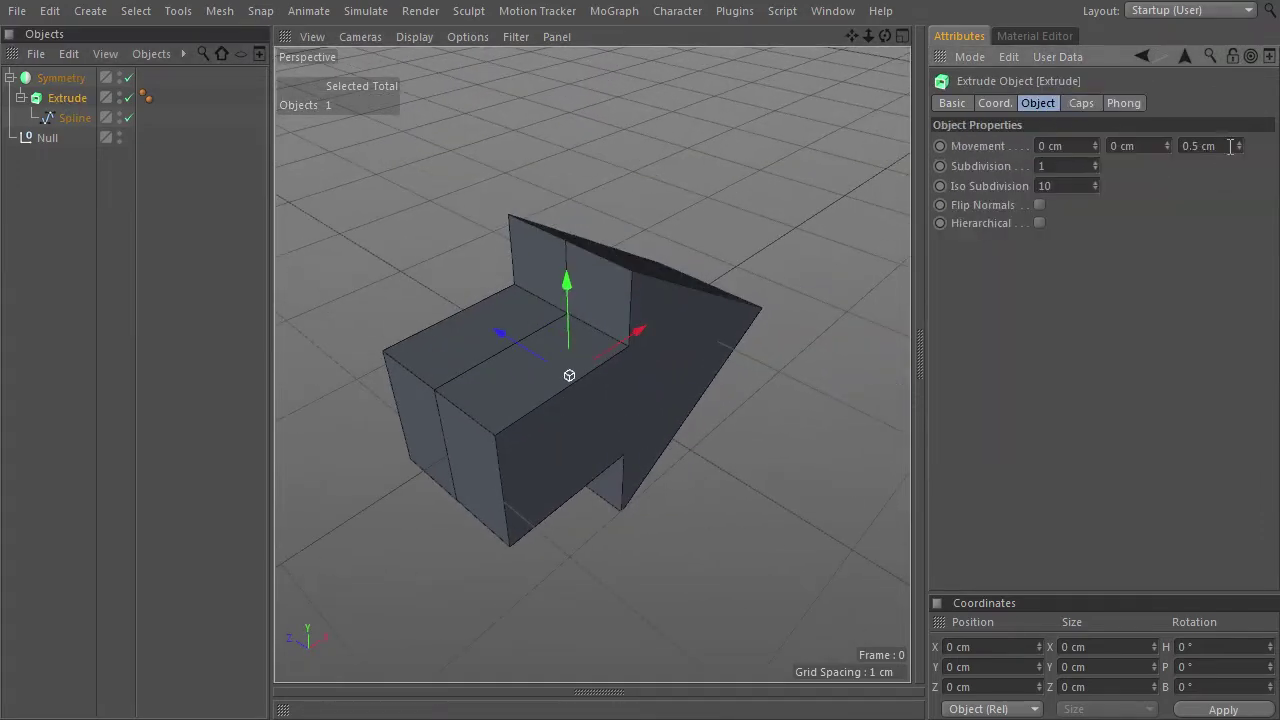
double_click(1205, 145)
text(0.1)
key(Return)
alt+drag(760, 330, 520, 400)
Group the Symmetry object under a new null and rename it Arrow.
click(60, 77)
key(alt+g)
double_click(55, 77)
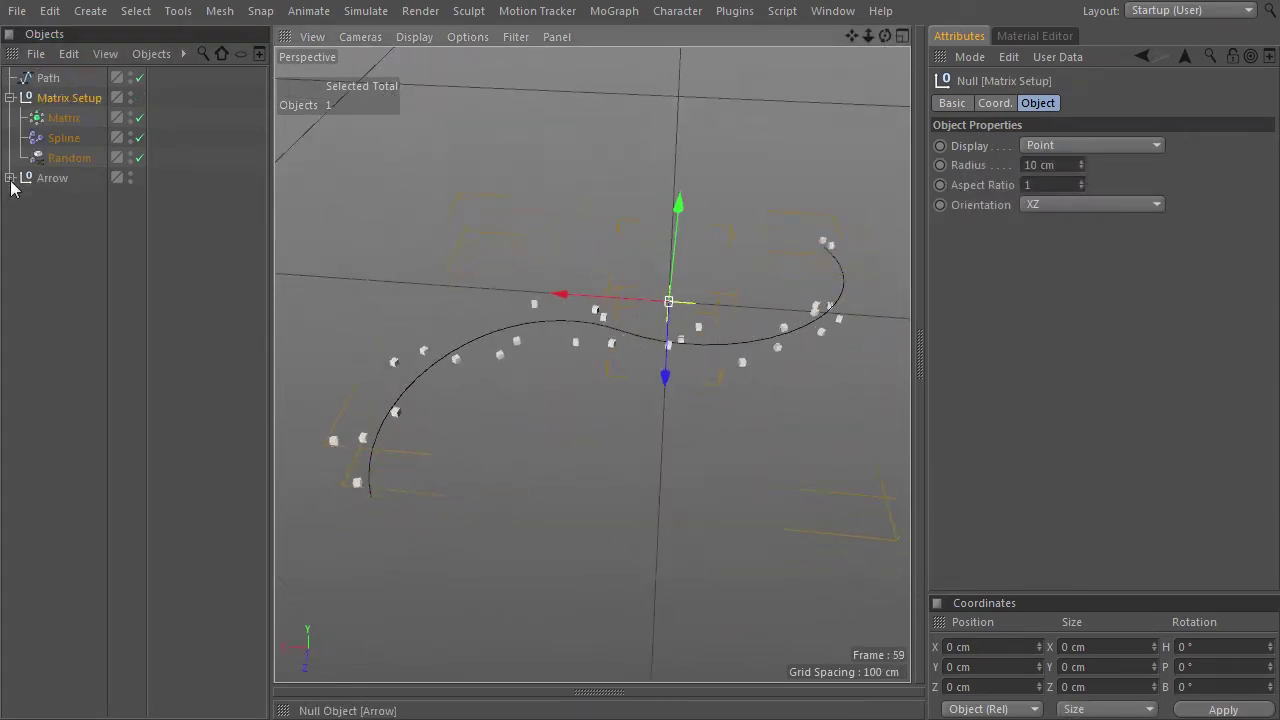
Create a null named 'Cloner Setup' between Matrix Setup and Arrow.
click(9, 97)
click(400, 352)
key(shift+c)
text(nul)
key(Return)
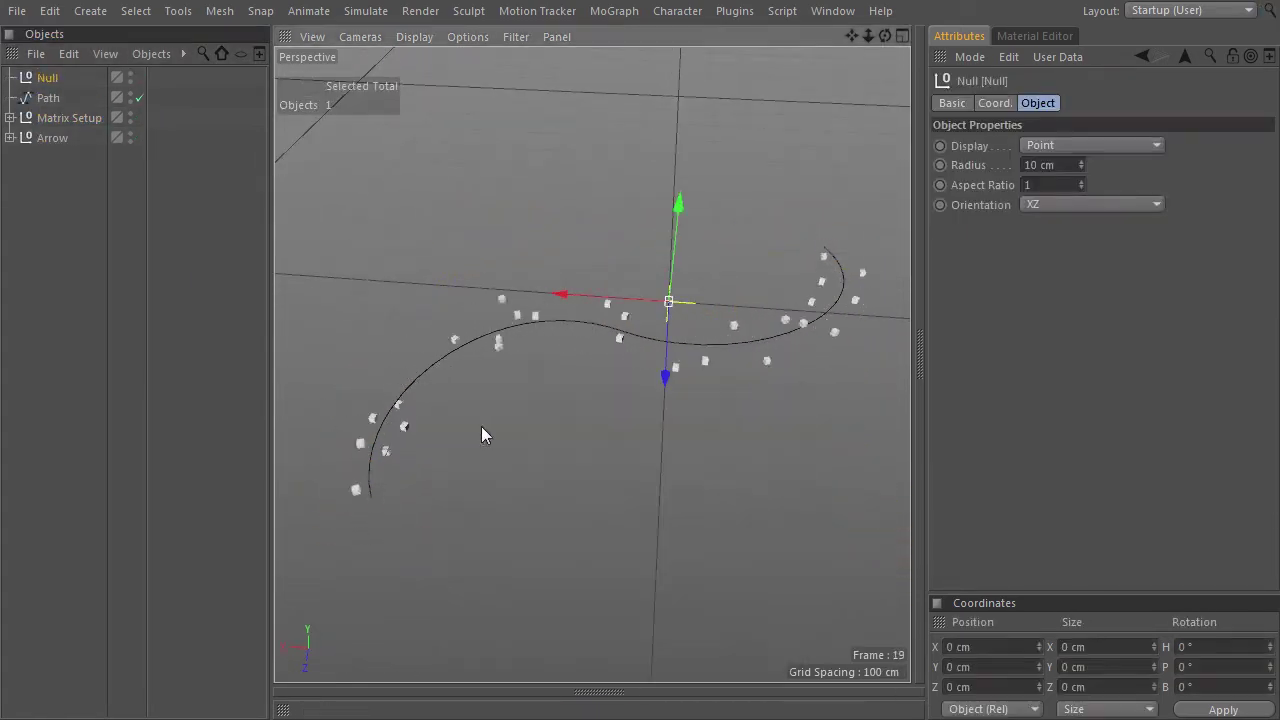
drag(48, 77, 51, 128)
double_click(52, 117)
text(Cloner Setup)
key(Return)
Clone the Arrow group with a Cloner, make its keys linear, and add Correction as an XPresso node.
click(45, 136)
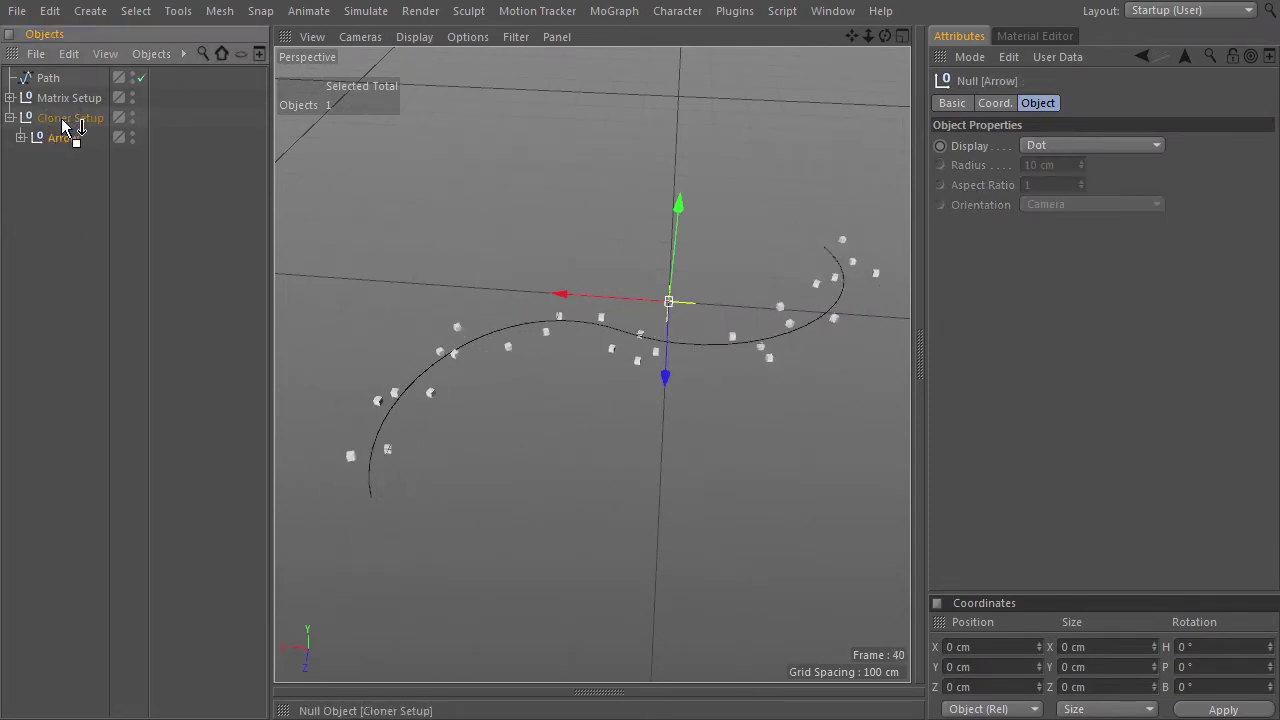
key(shift+c)
text(clon)
alt+click(522, 446)
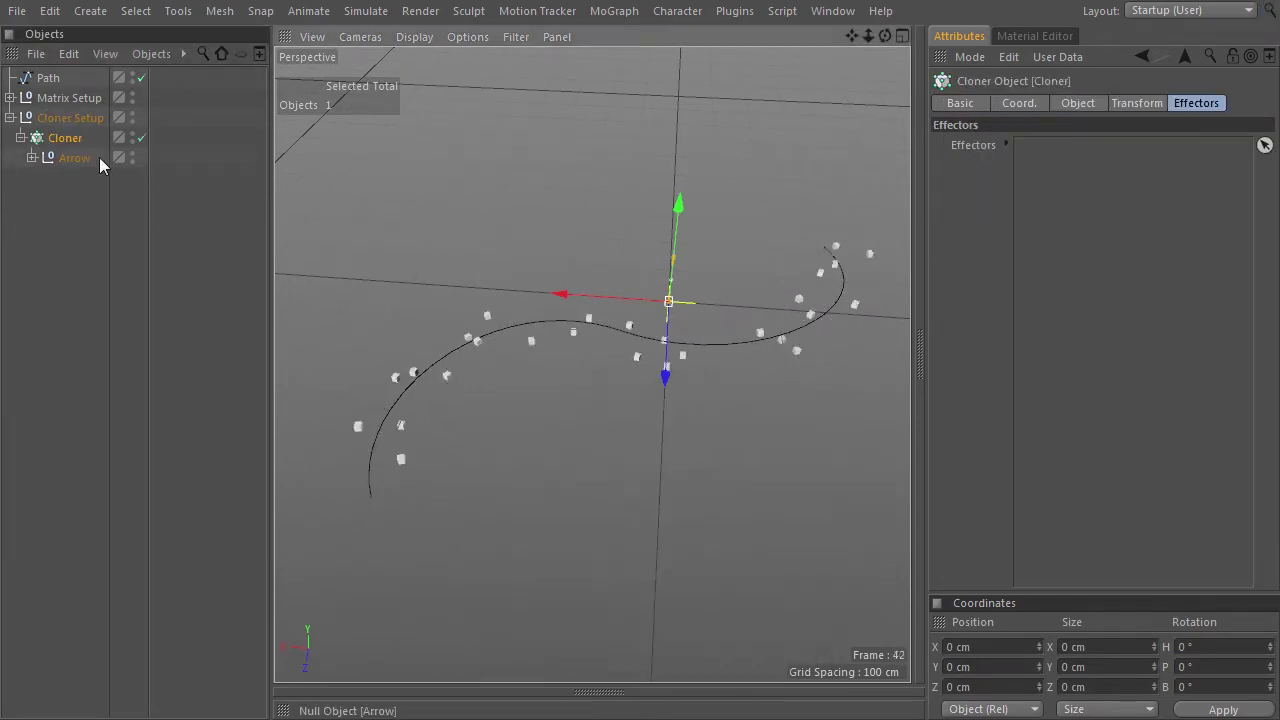
click(1076, 104)
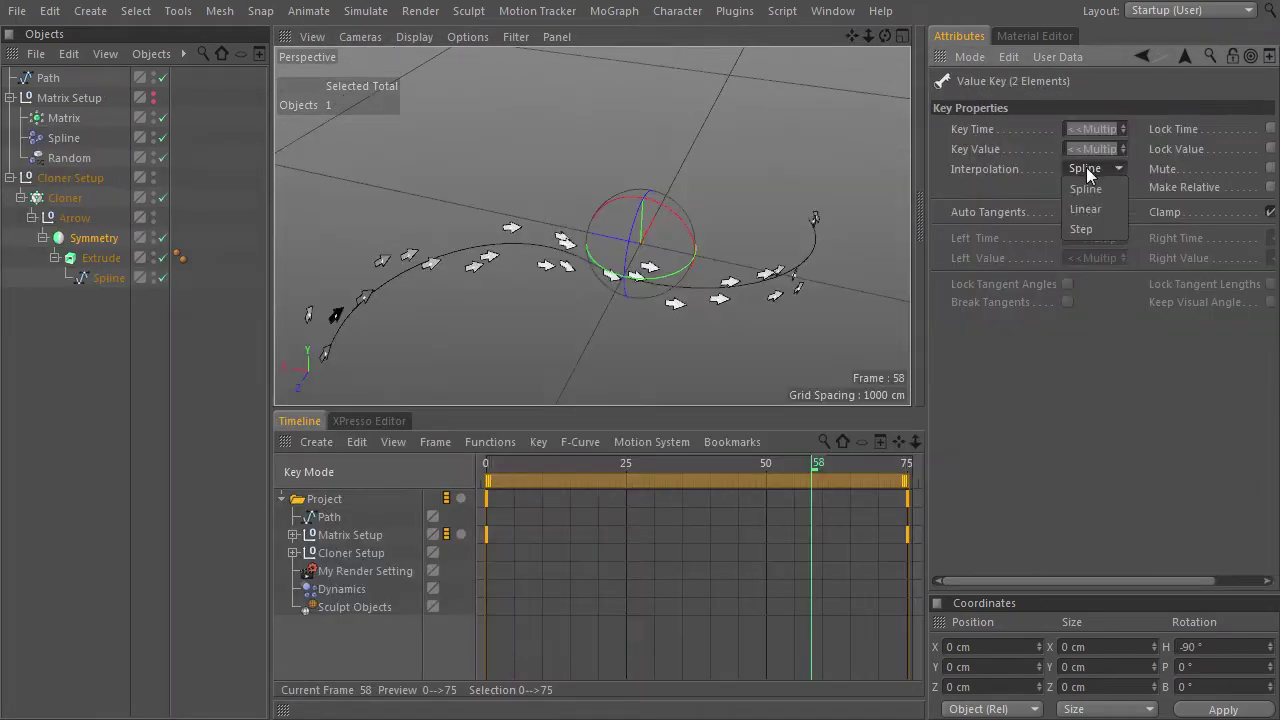
click(1087, 209)
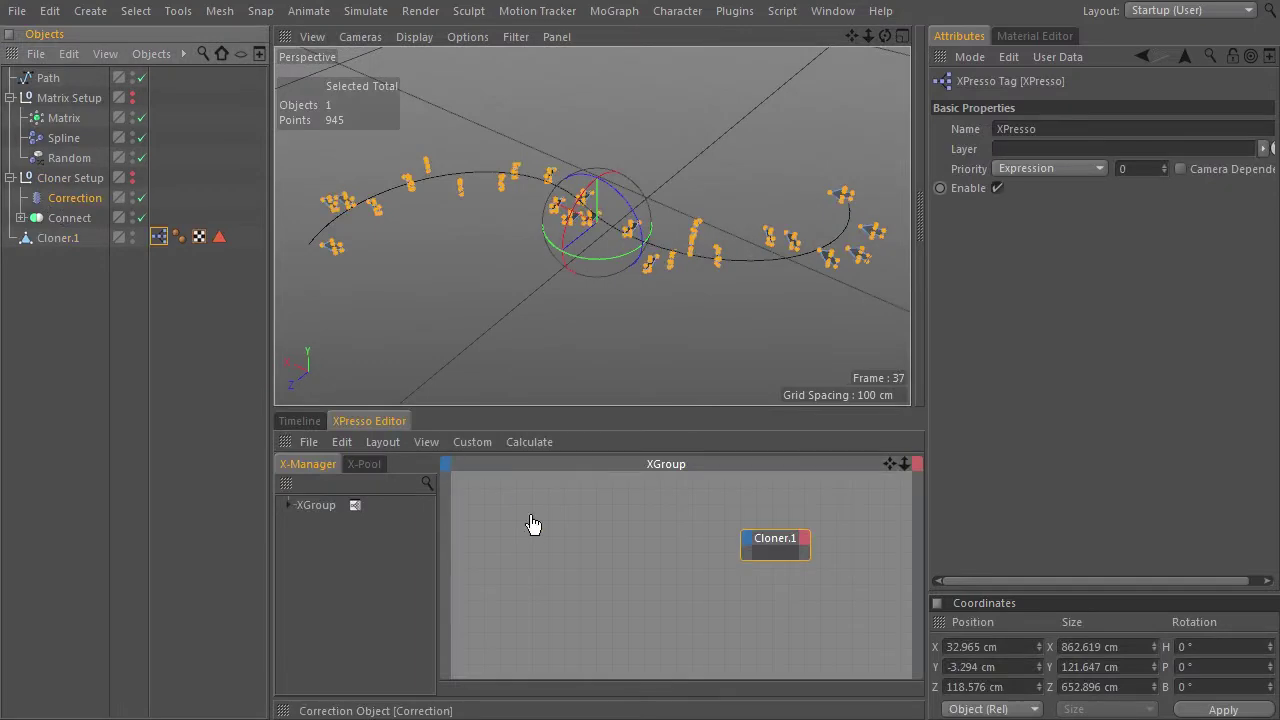
drag(533, 524, 520, 536)
Add a Point node, duplicate it, and arrange the Correction and Cloner.1 nodes.
right_click(603, 441)
click(953, 366)
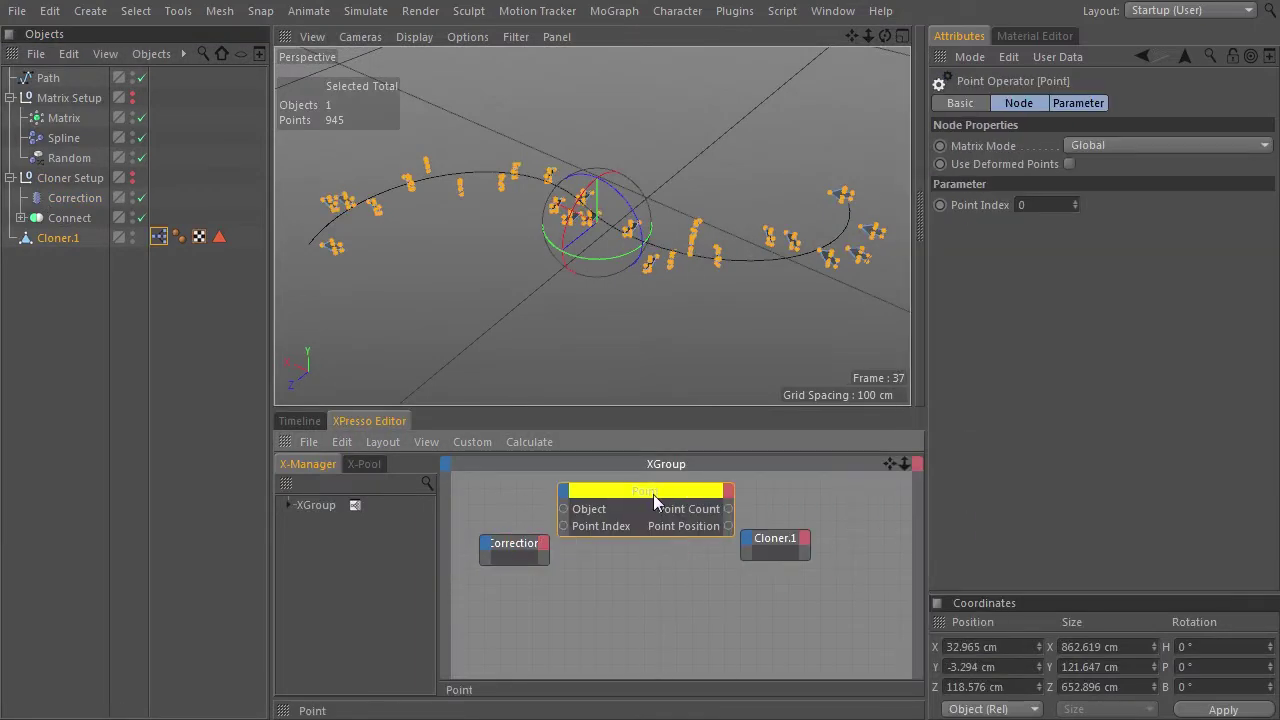
key(ctrl+Tab)
click(900, 350)
mouse_move(620, 300)
ctrl+mouse_down()
mouse_move(1089, 308)
mouse_move(1060, 290)
mouse_move(642, 291)
ctrl+mouse_up()
drag(478, 362, 468, 362)
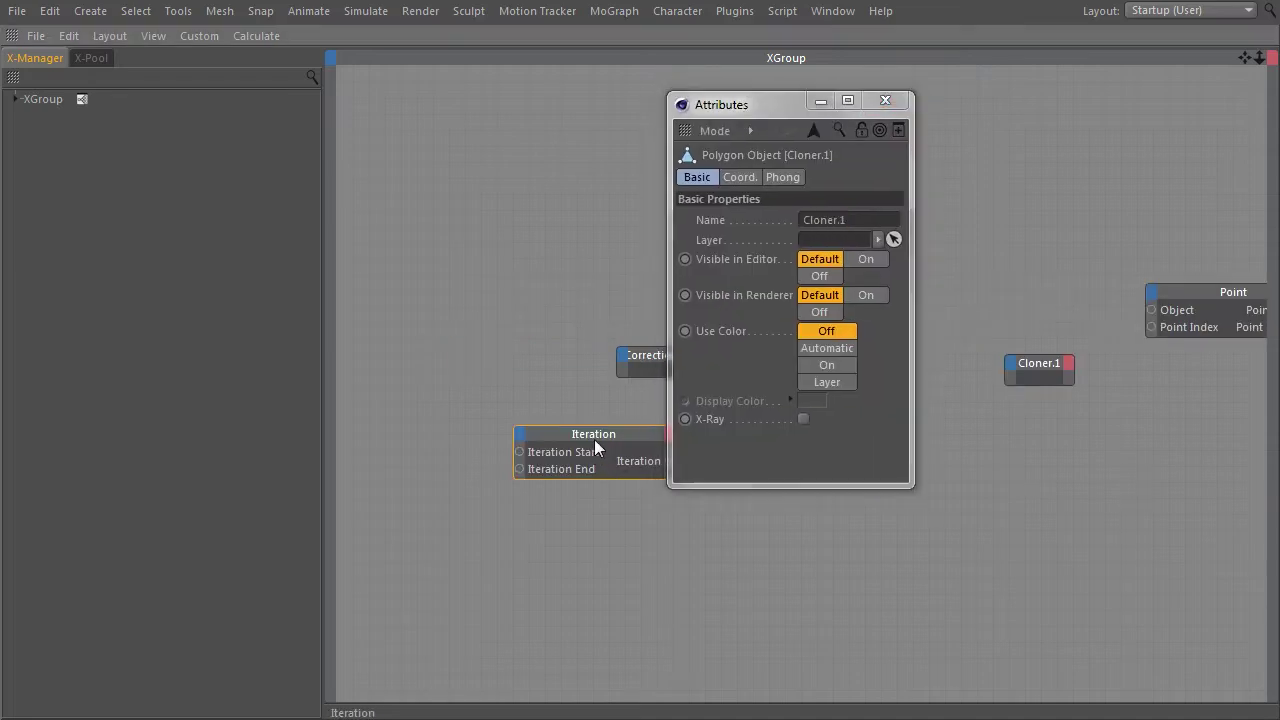
Set the Iteration end to 944 and wire it into both Point Index inputs.
click(594, 440)
text(944)
click(890, 106)
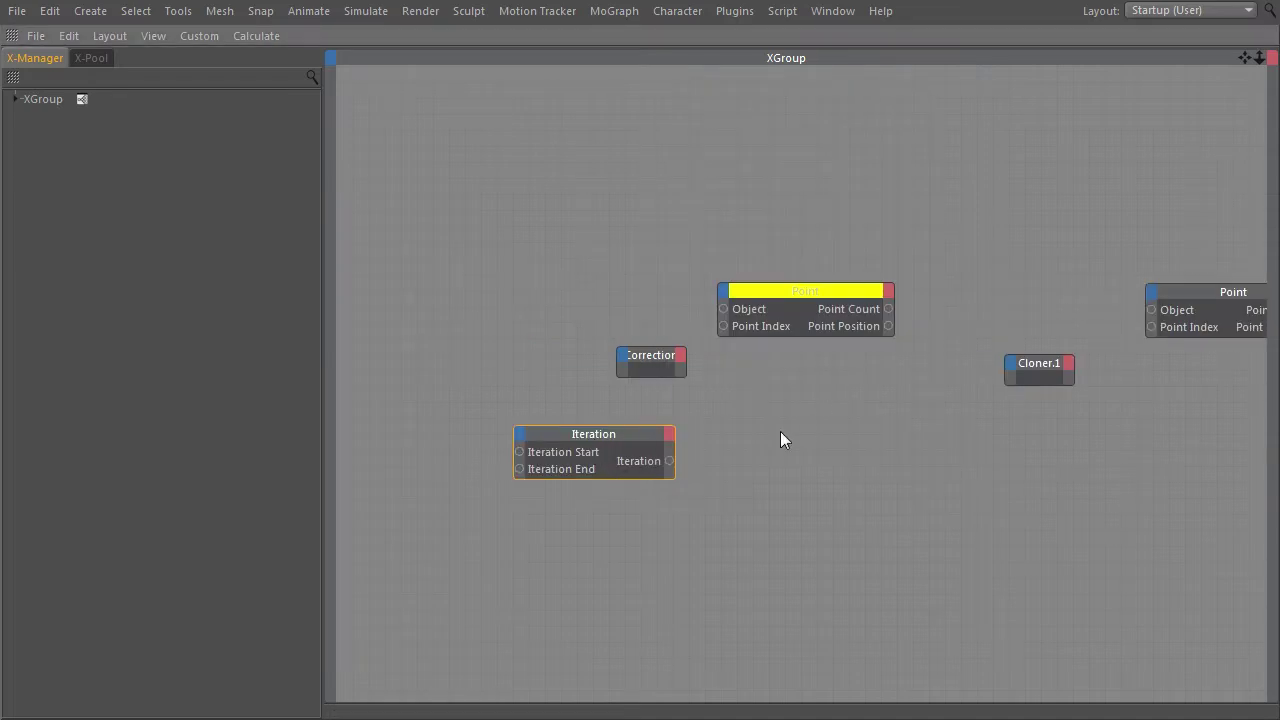
drag(724, 326, 1151, 328)
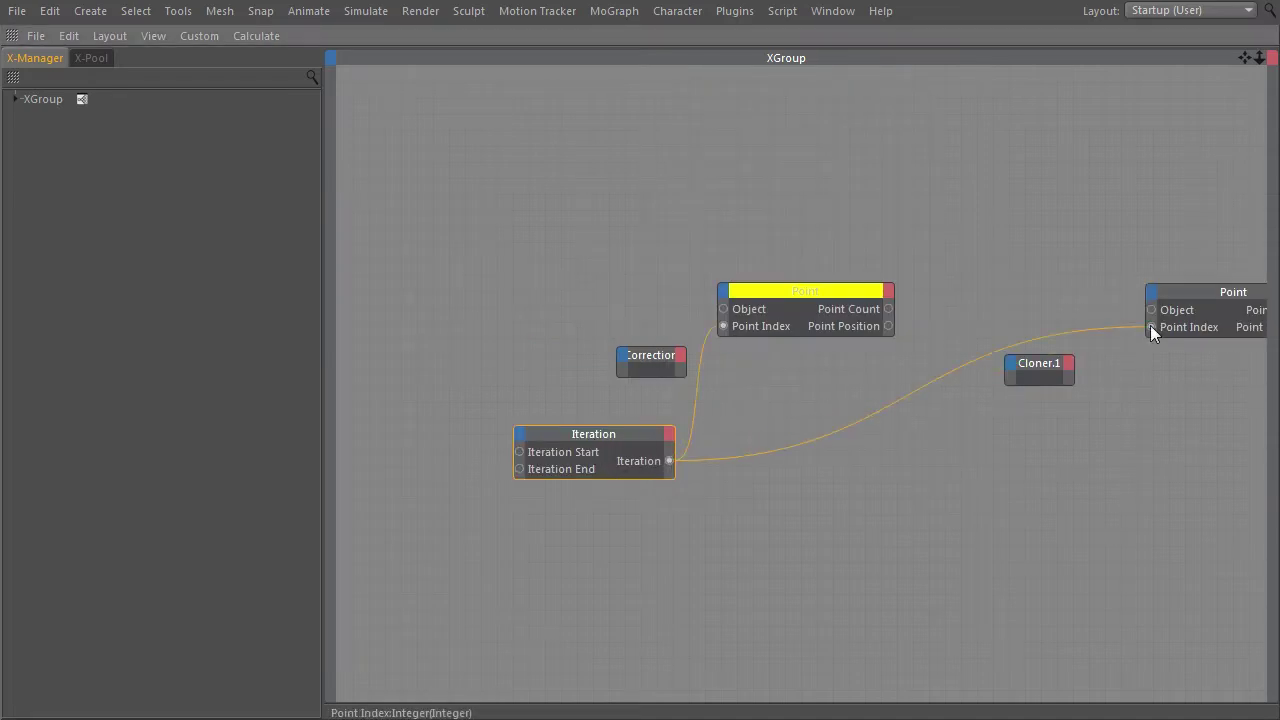
Add an Object output port to Cloner.1 and check the animated arrows.
click(1068, 363)
click(1110, 380)
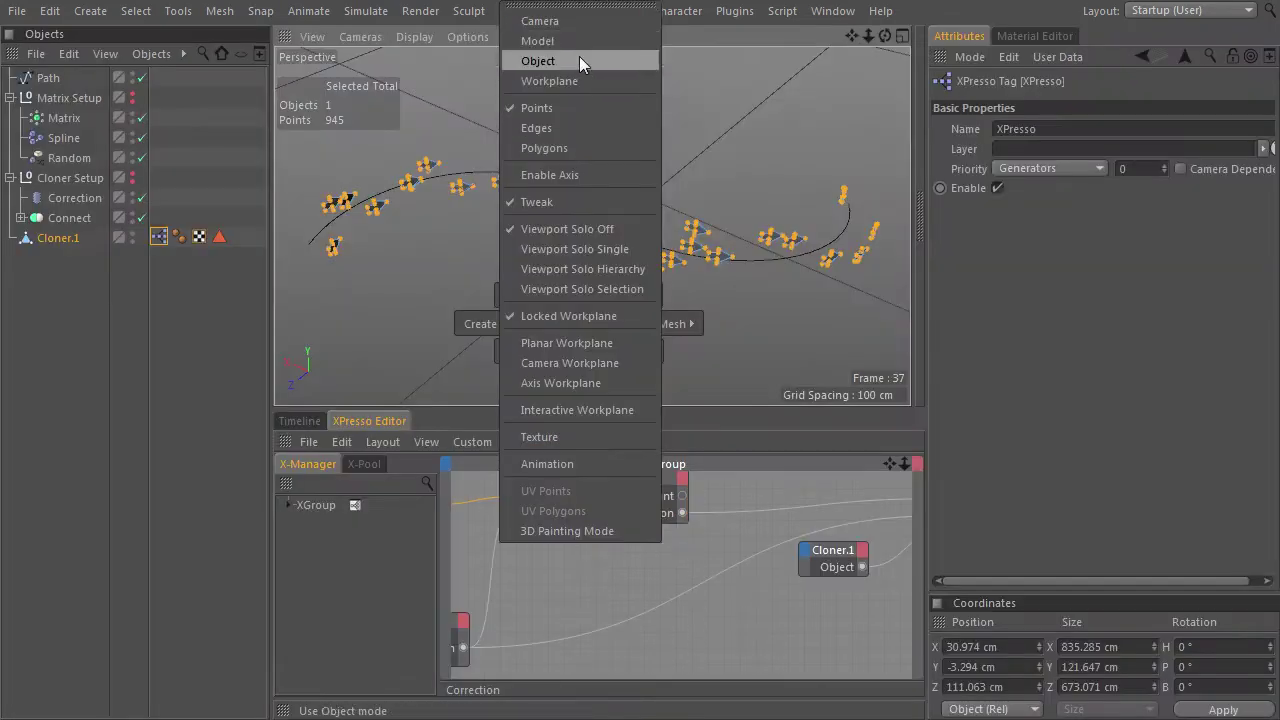
click(623, 57)
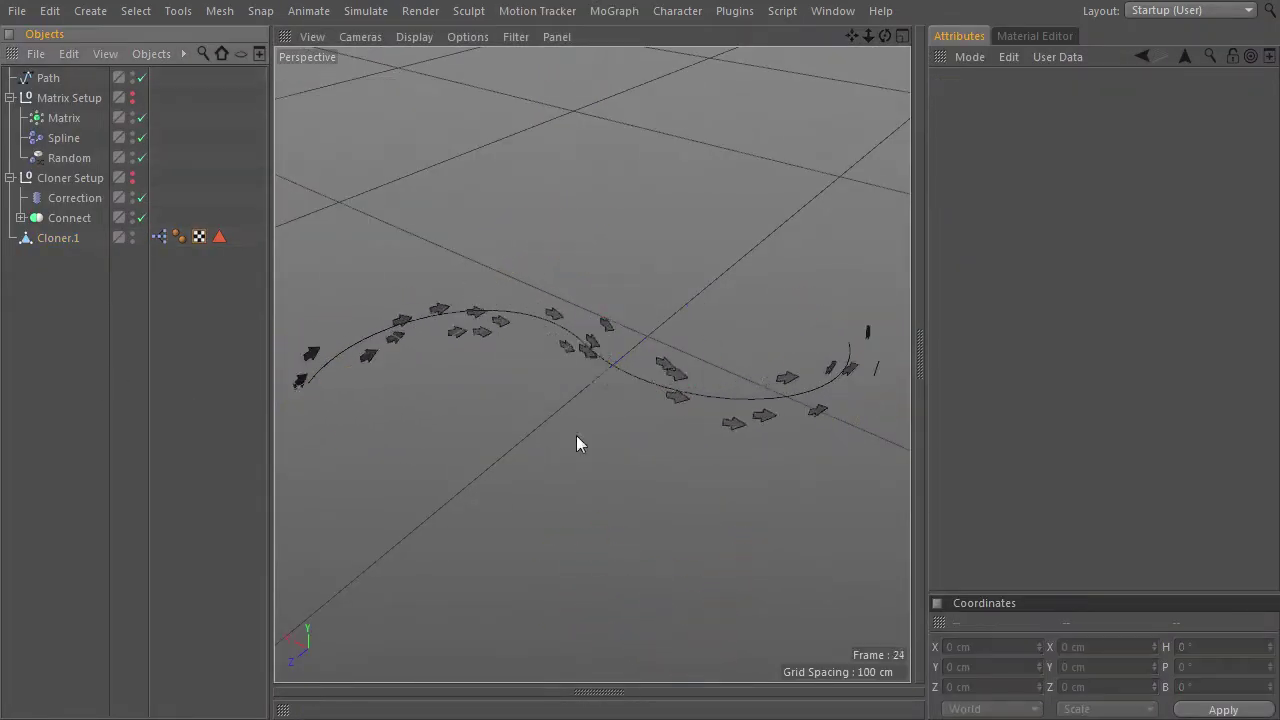
alt+drag(576, 435, 637, 430)
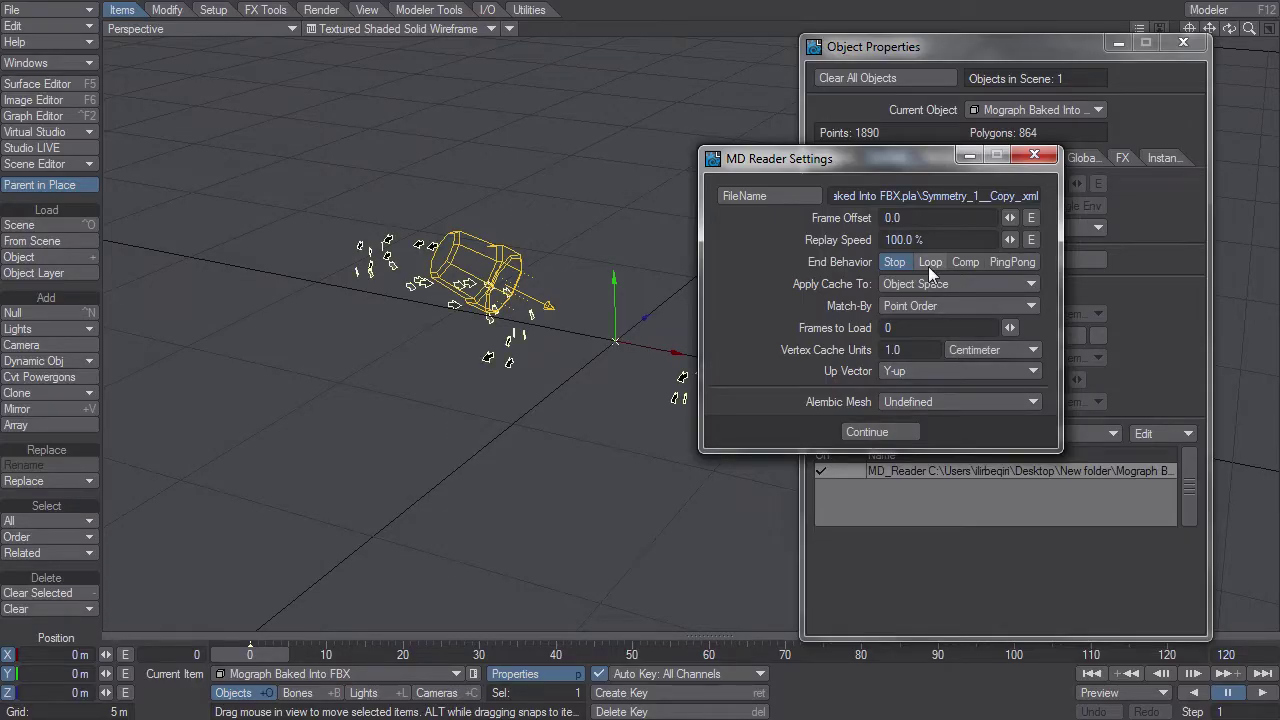
Set the MD Reader cache End Behavior to Loop and accept the settings.
click(930, 261)
click(880, 432)
click(1183, 42)
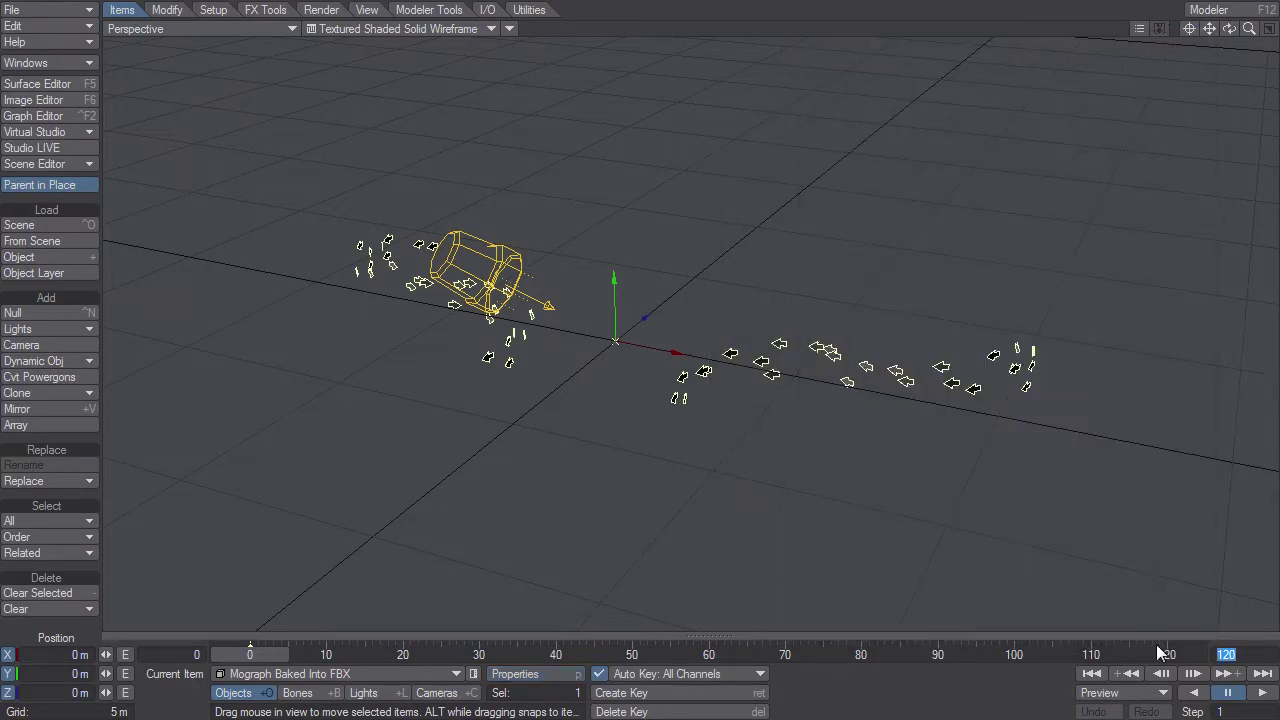
Set the scene end frame to 300 and play the animation.
text(300)
key(Return)
click(1262, 692)
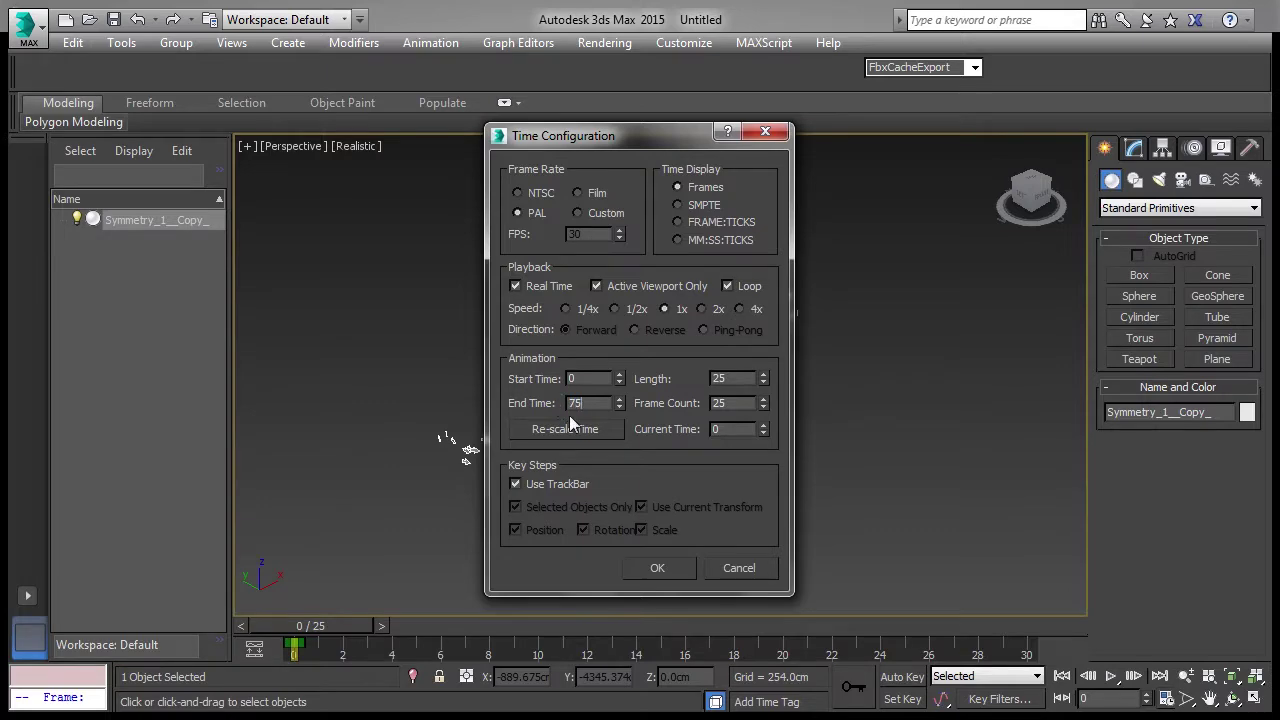
Apply a 75-frame End Time, then play and stop the arrow animation.
click(657, 567)
key(/)
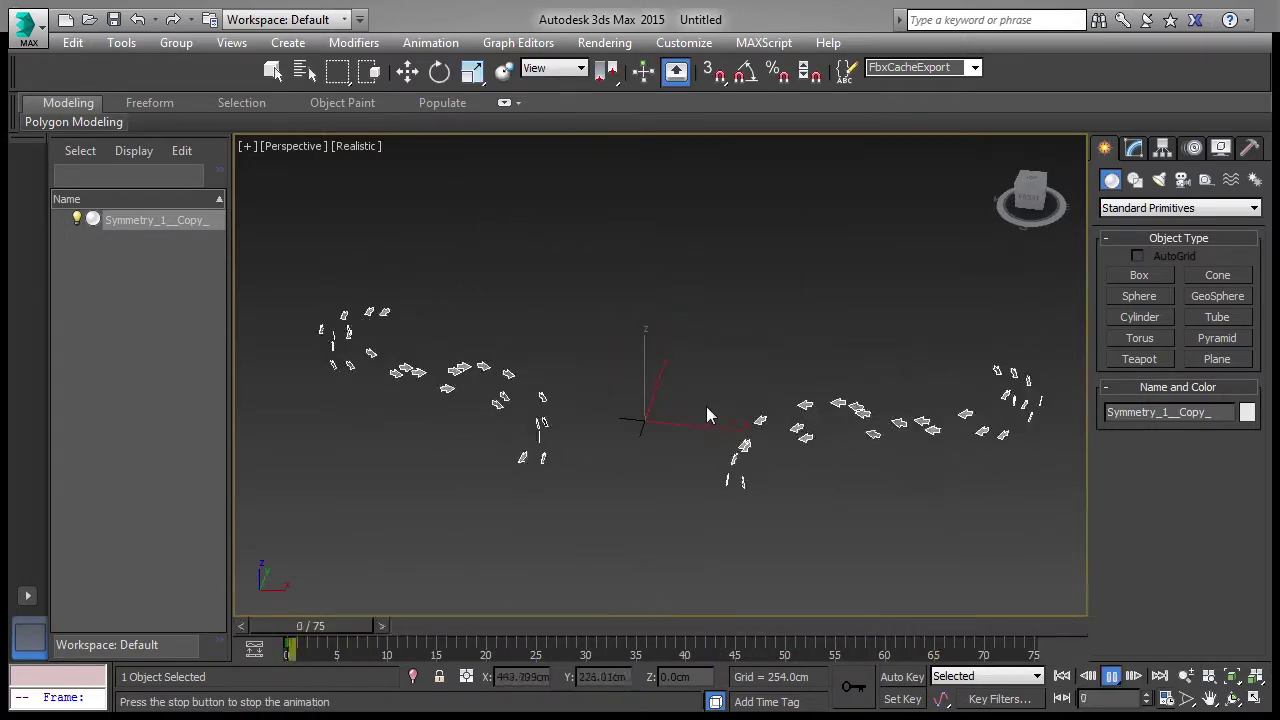
click(1111, 677)
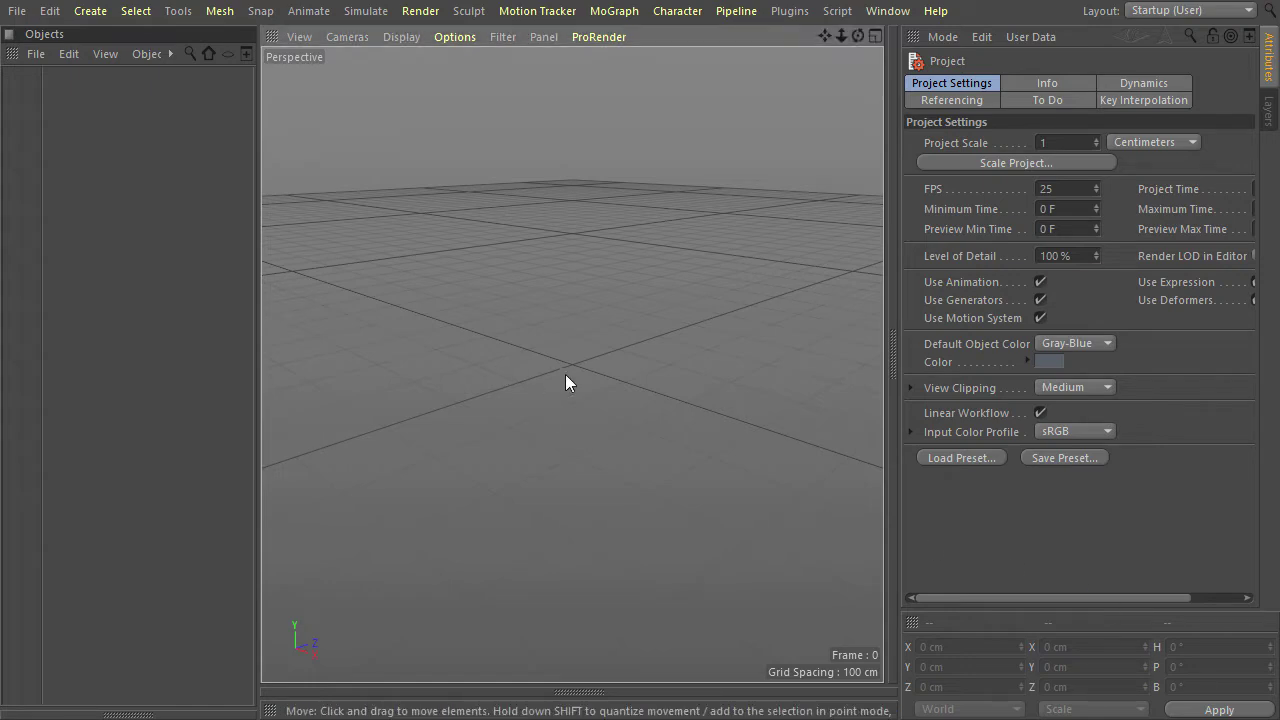
Create a Floor and a Sphere through the Commander.
key(shift+c)
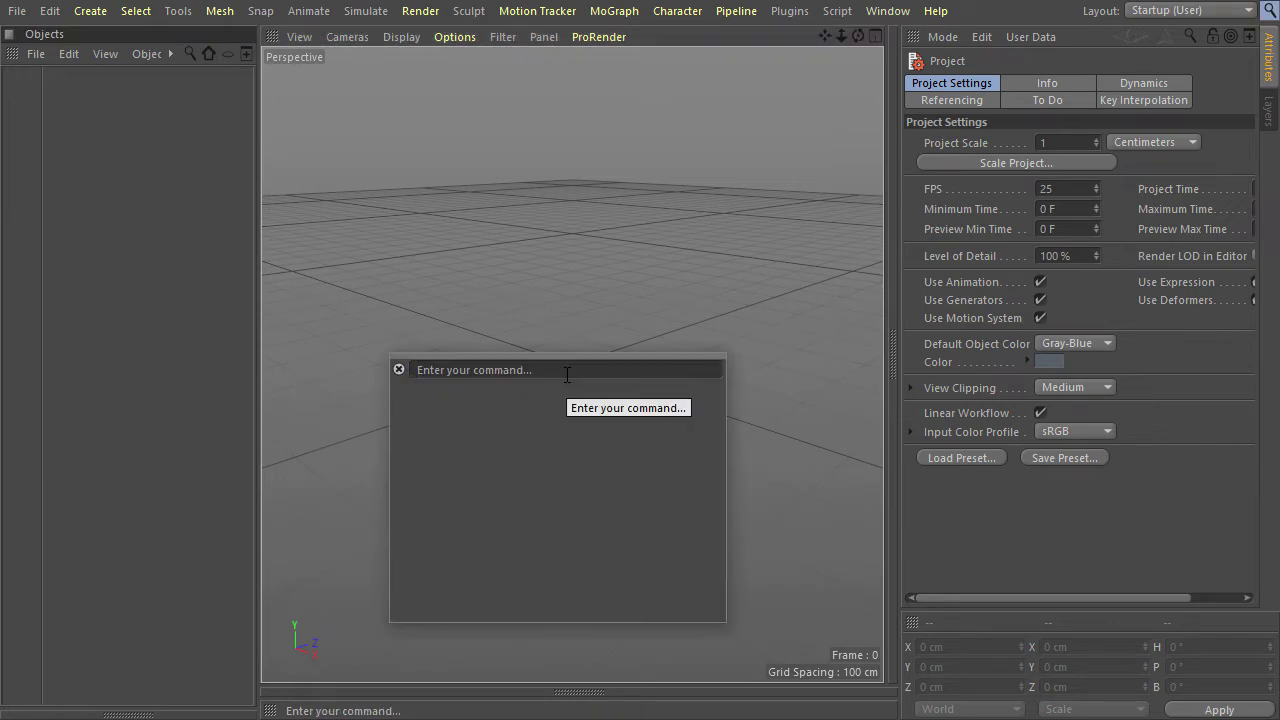
text(floor)
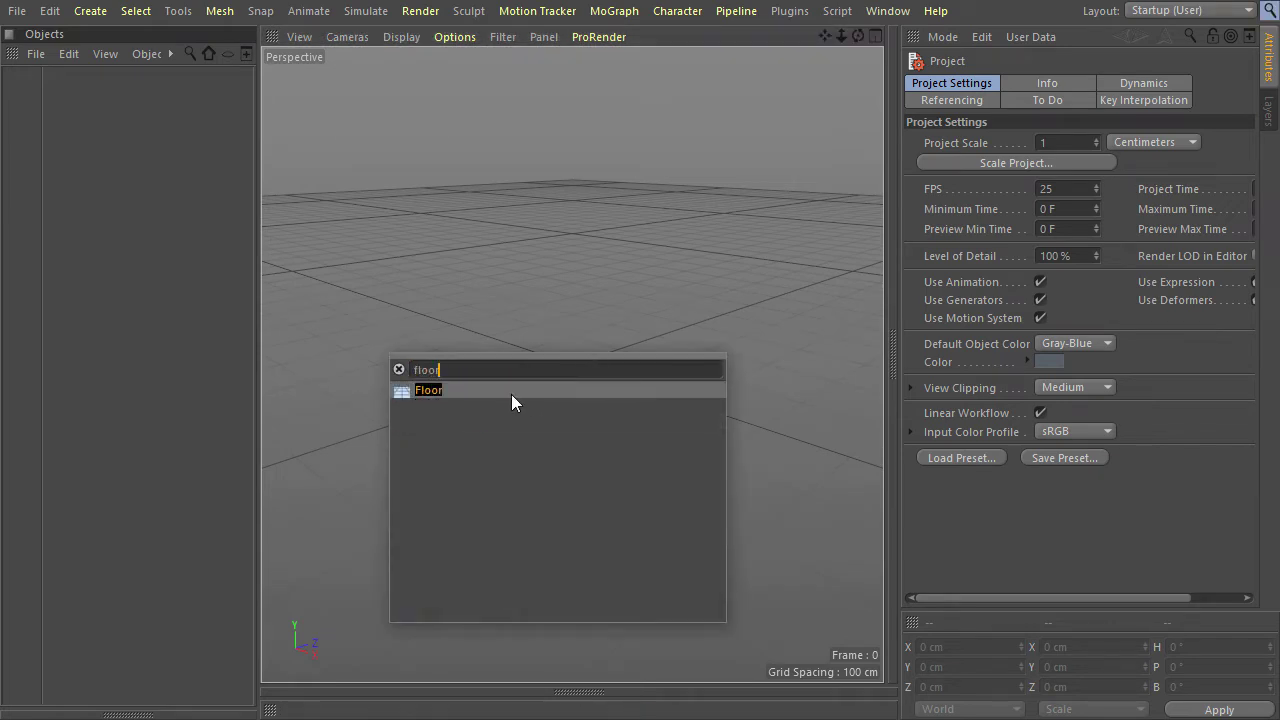
click(511, 394)
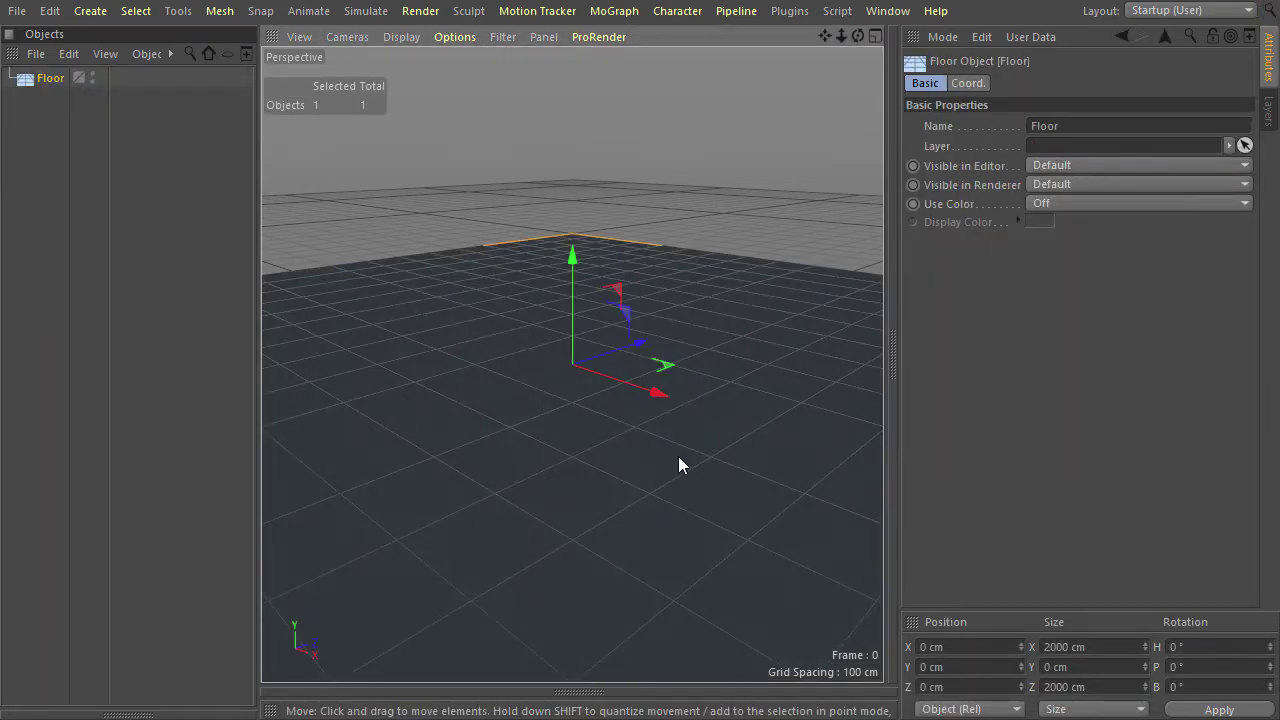
key(shift+c)
text(sphere)
click(562, 427)
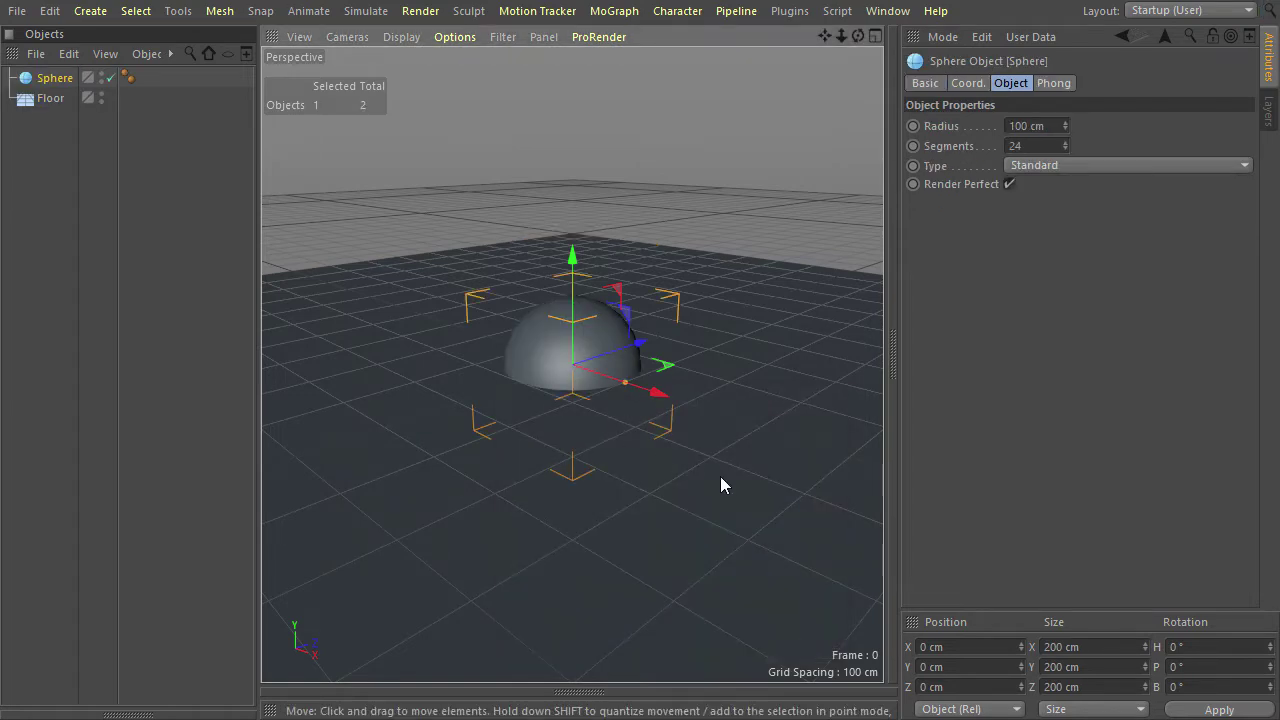
Wrap the sphere in a Voronoi Fracture to split it into coloured pieces.
key(shift+c)
text(fra)
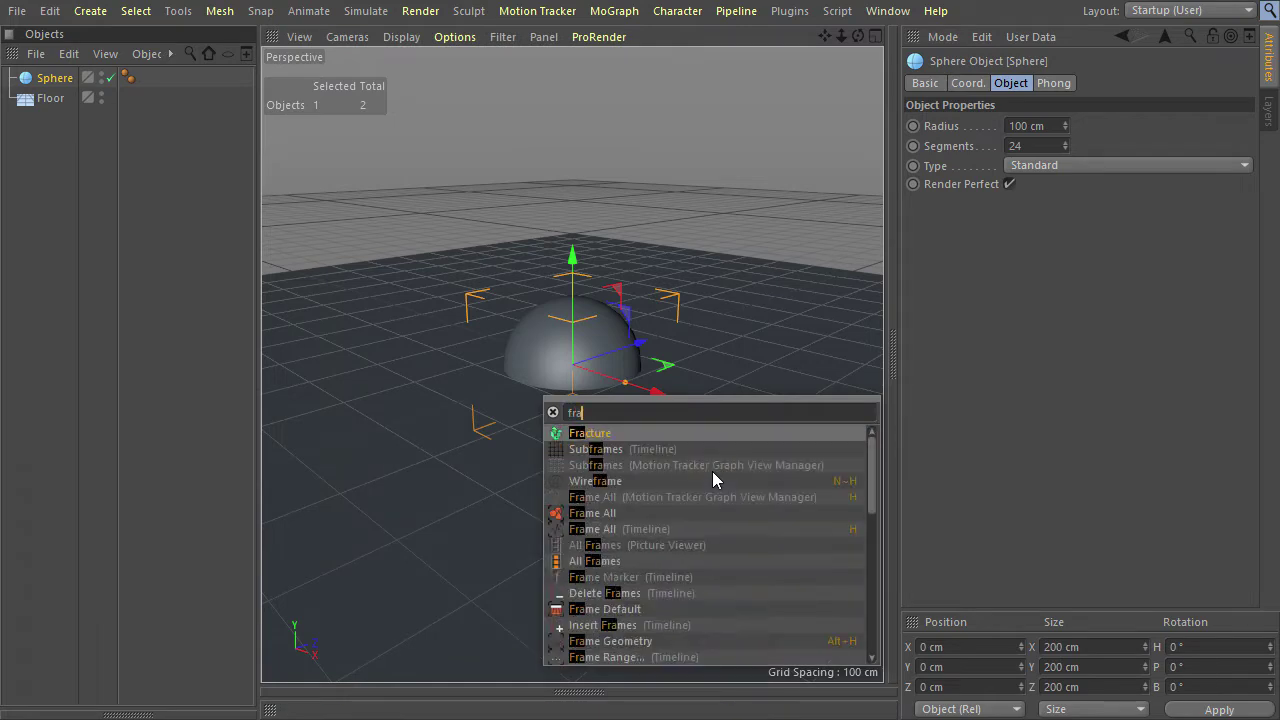
text(ctur)
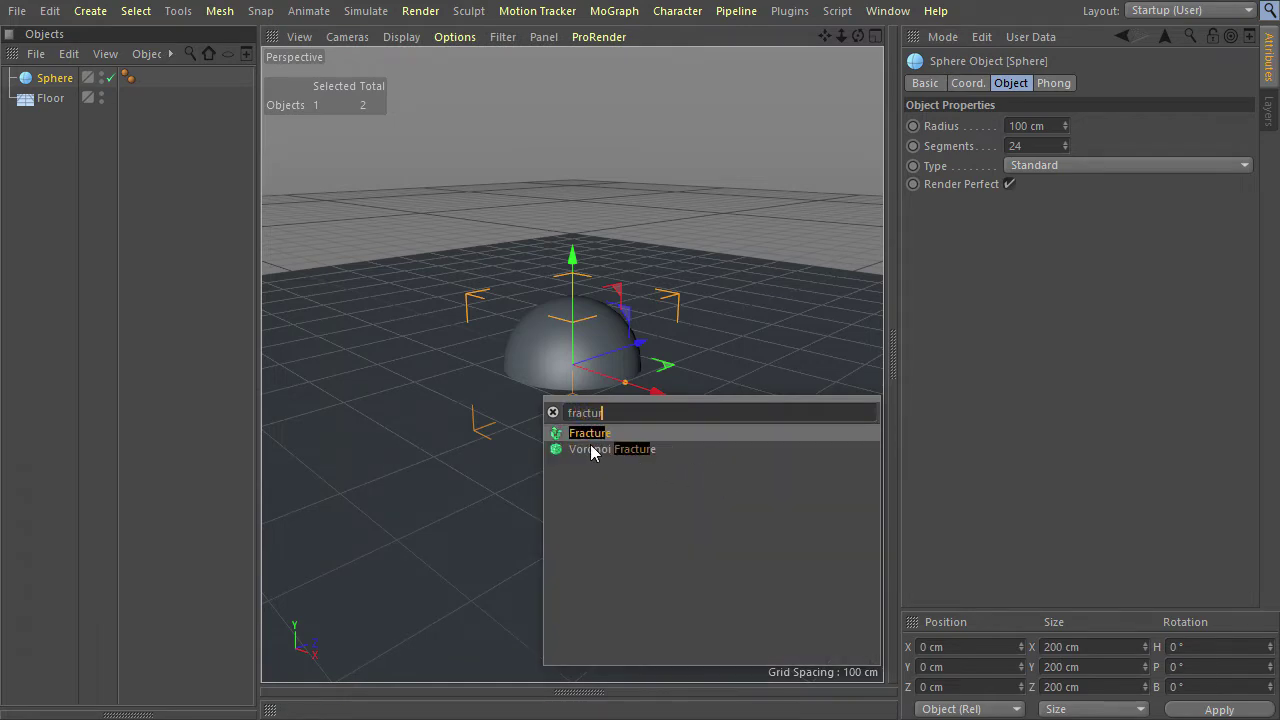
click(586, 450)
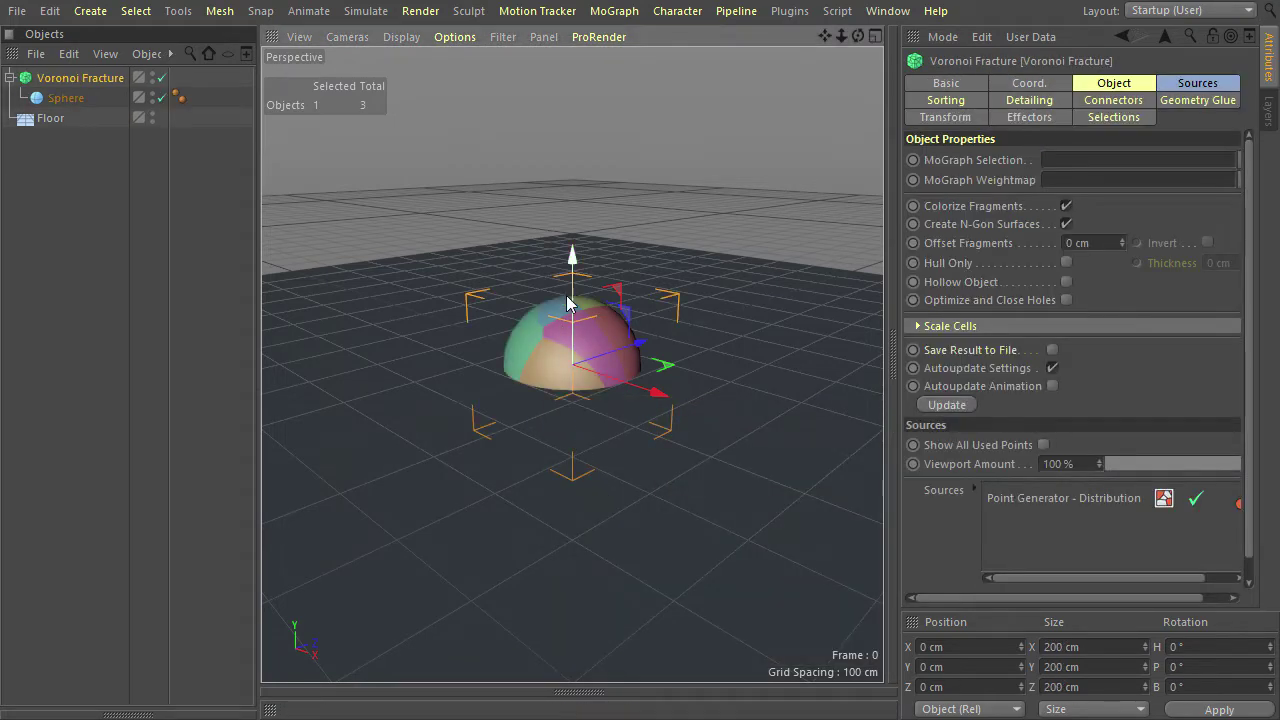
Raise the fractured sphere above the floor and give it a Rigid Body tag.
drag(572, 300, 572, 160)
right_click(75, 88)
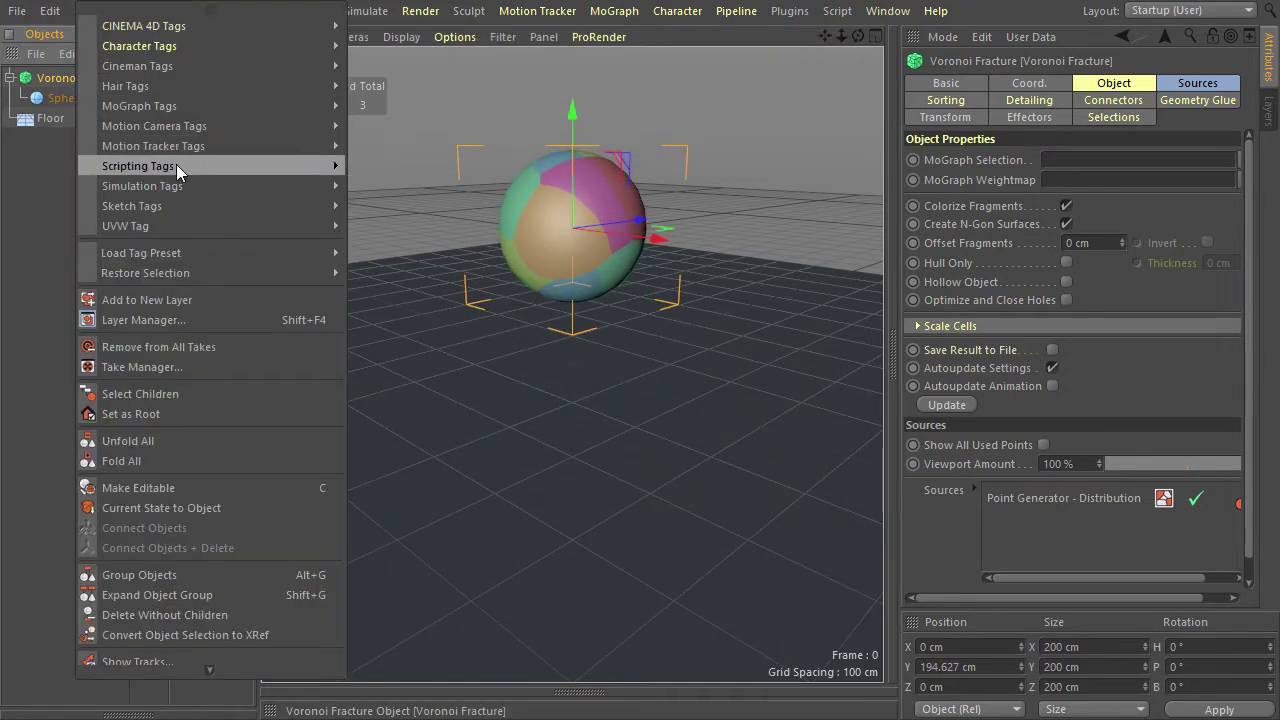
mouse_move(189, 188)
click(391, 192)
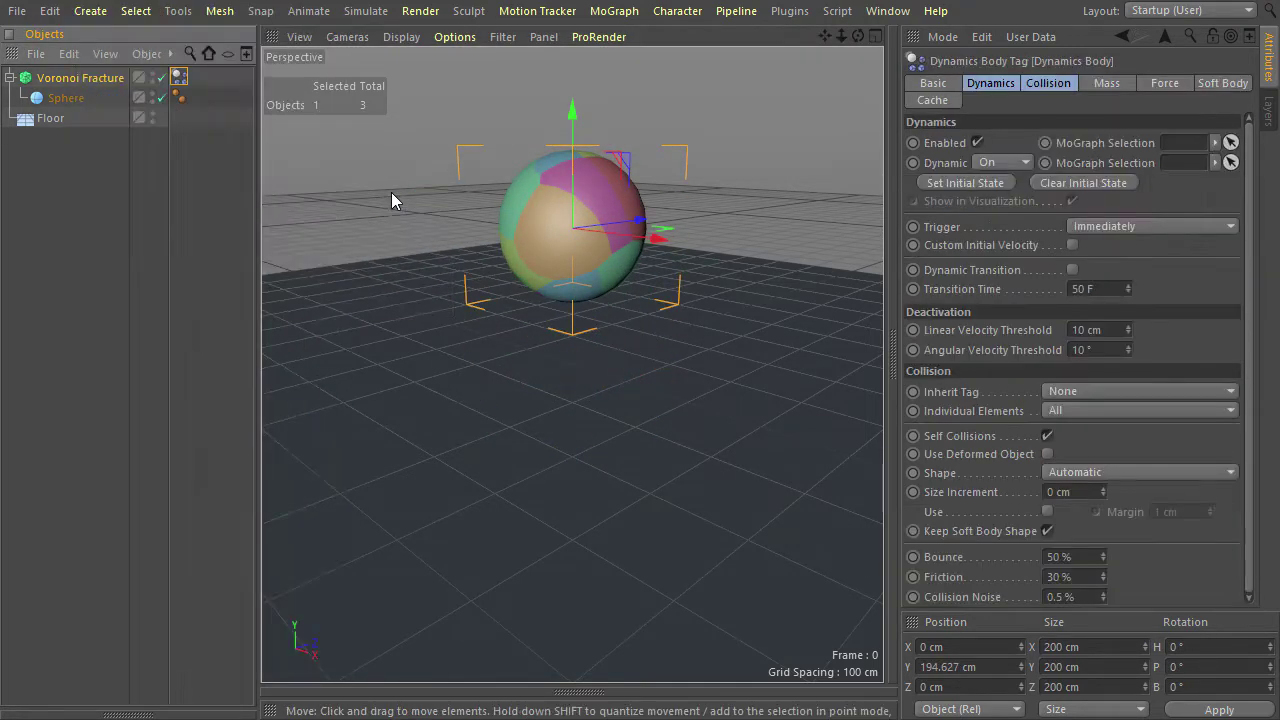
Give the Floor a Collider Body tag, test the simulation, and rewind to frame 0.
right_click(51, 119)
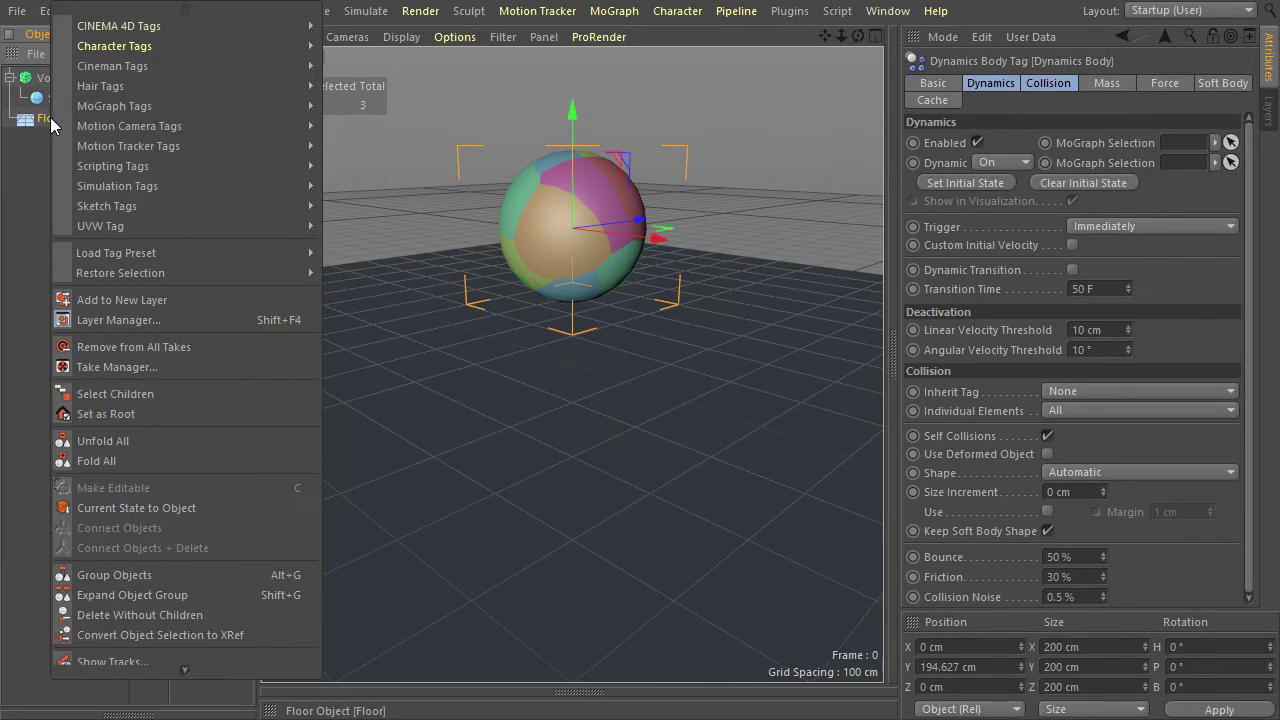
mouse_move(160, 193)
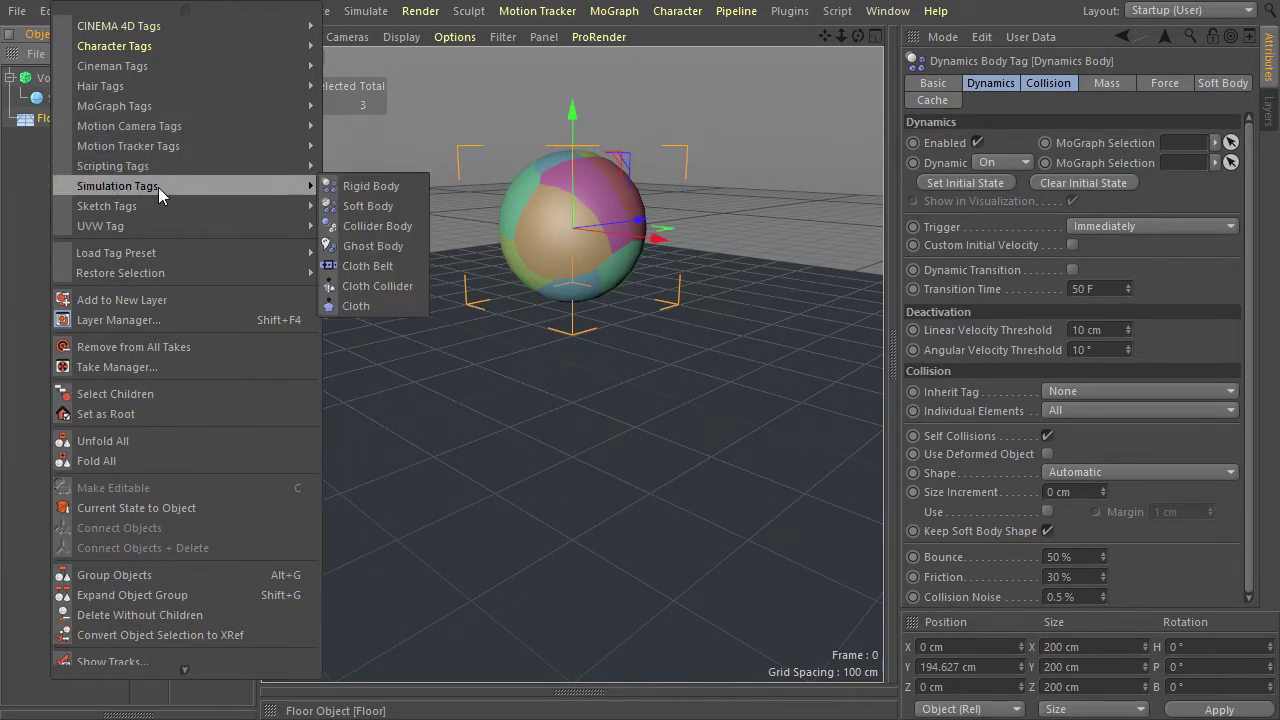
click(403, 228)
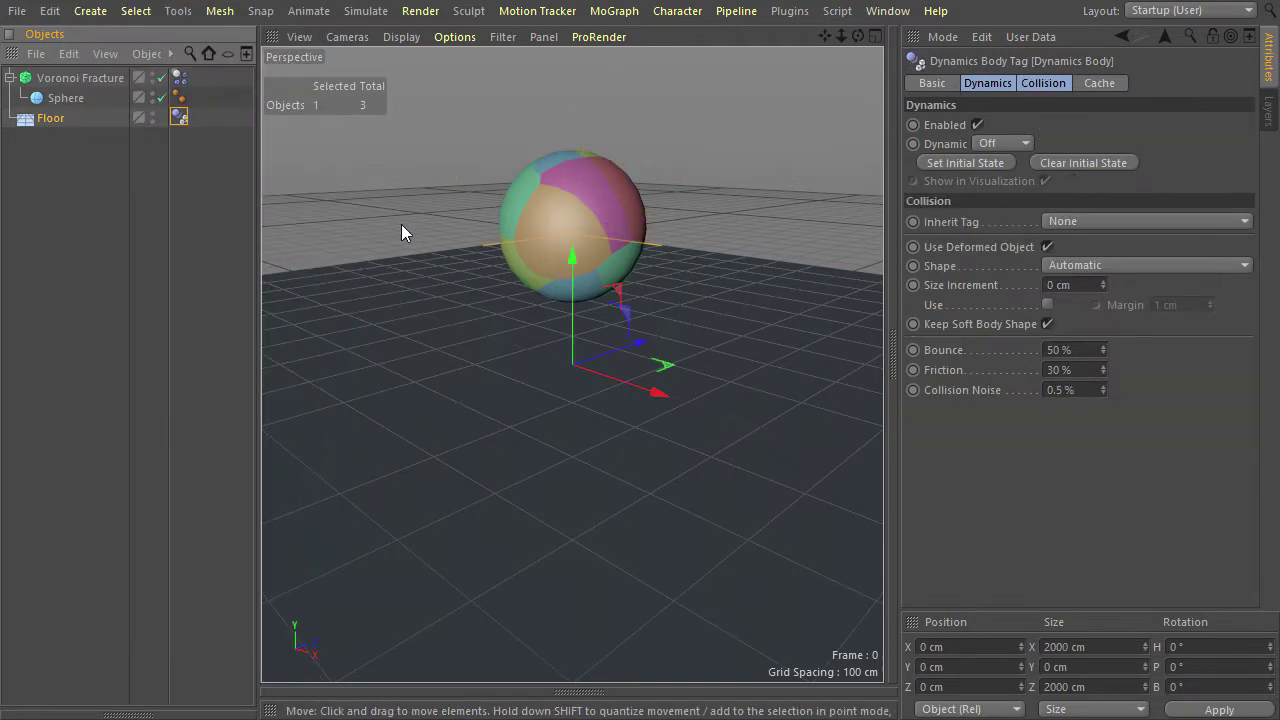
key(F8)
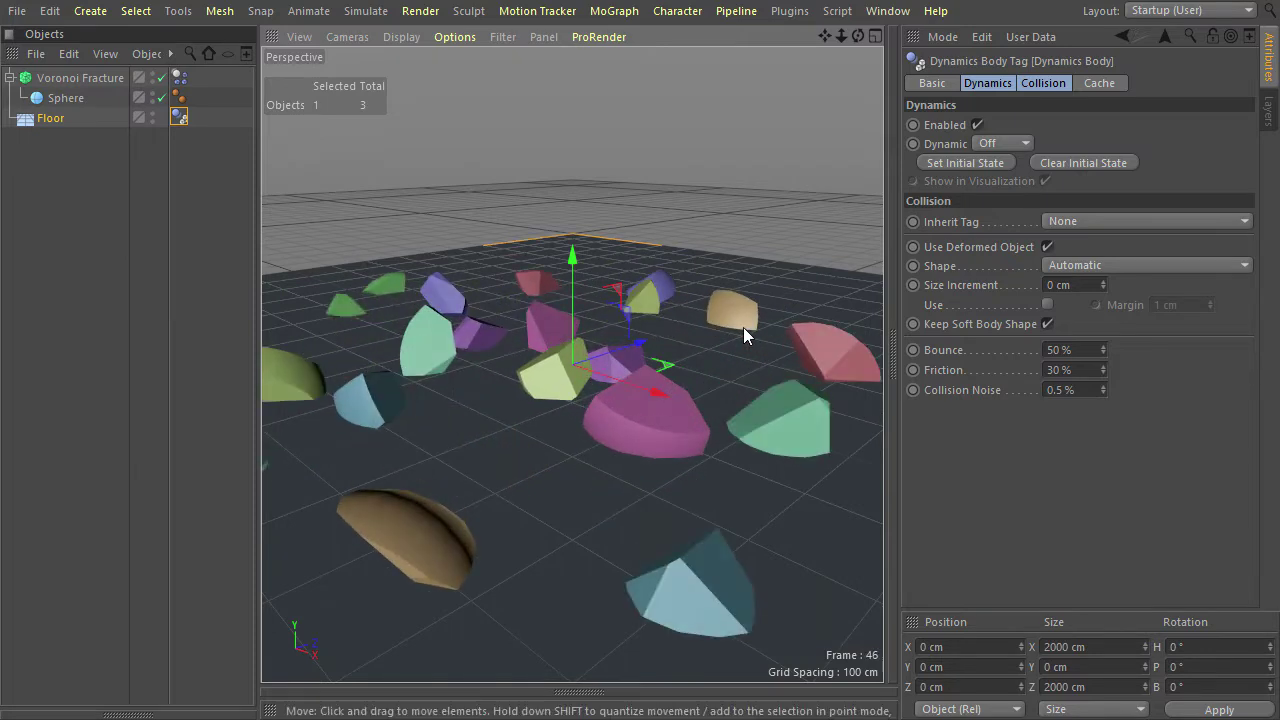
key(shift+f)
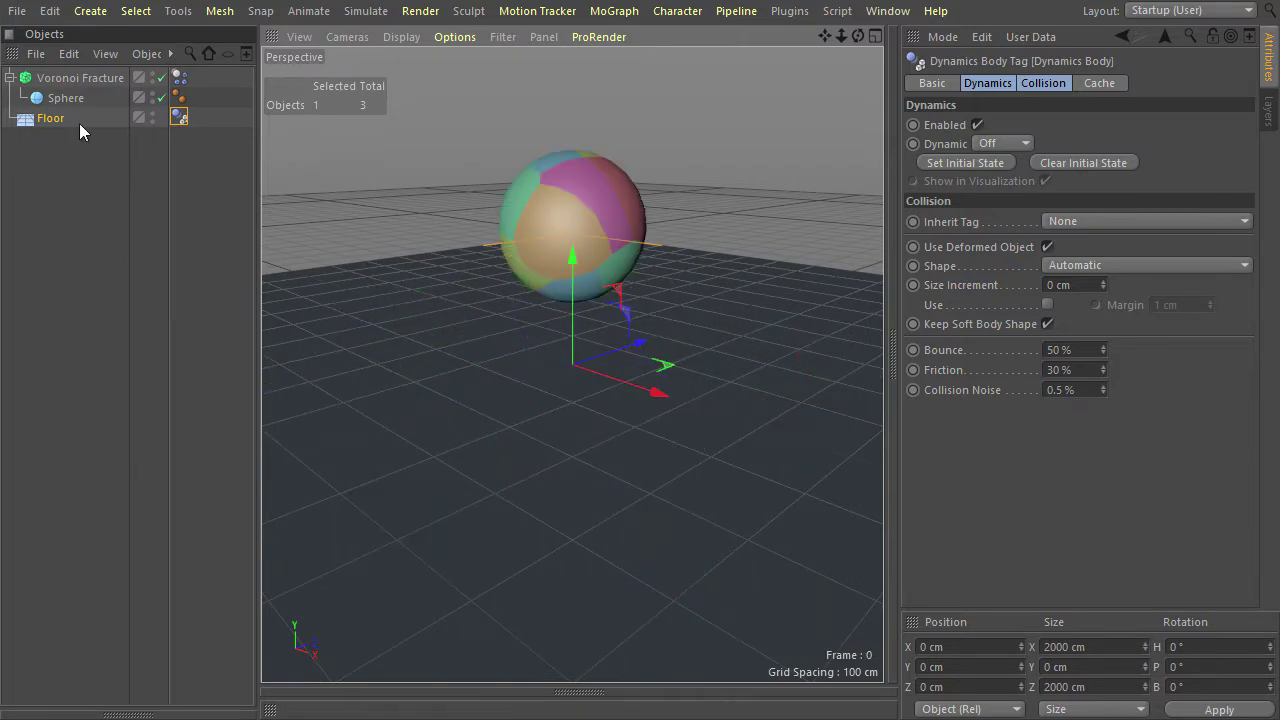
Duplicate Voronoi Fracture and delete the copy's dynamics tag.
click(79, 81)
drag(79, 81, 73, 193)
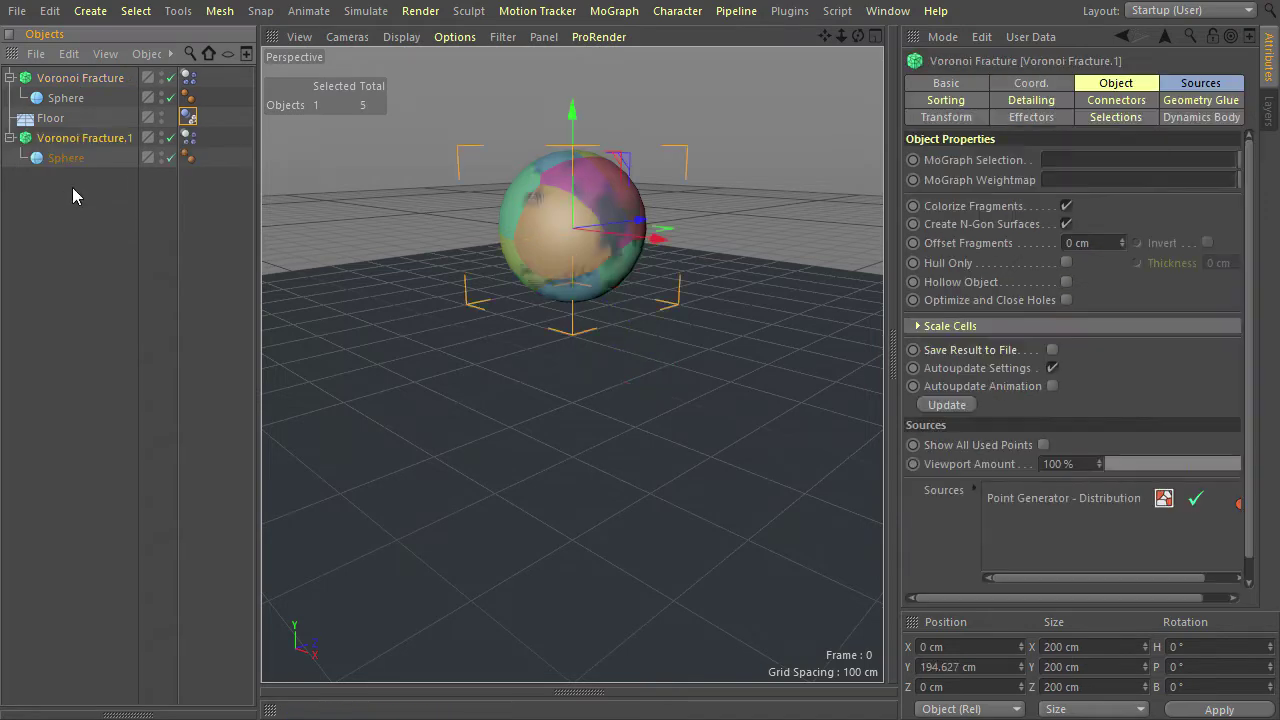
click(193, 145)
key(Delete)
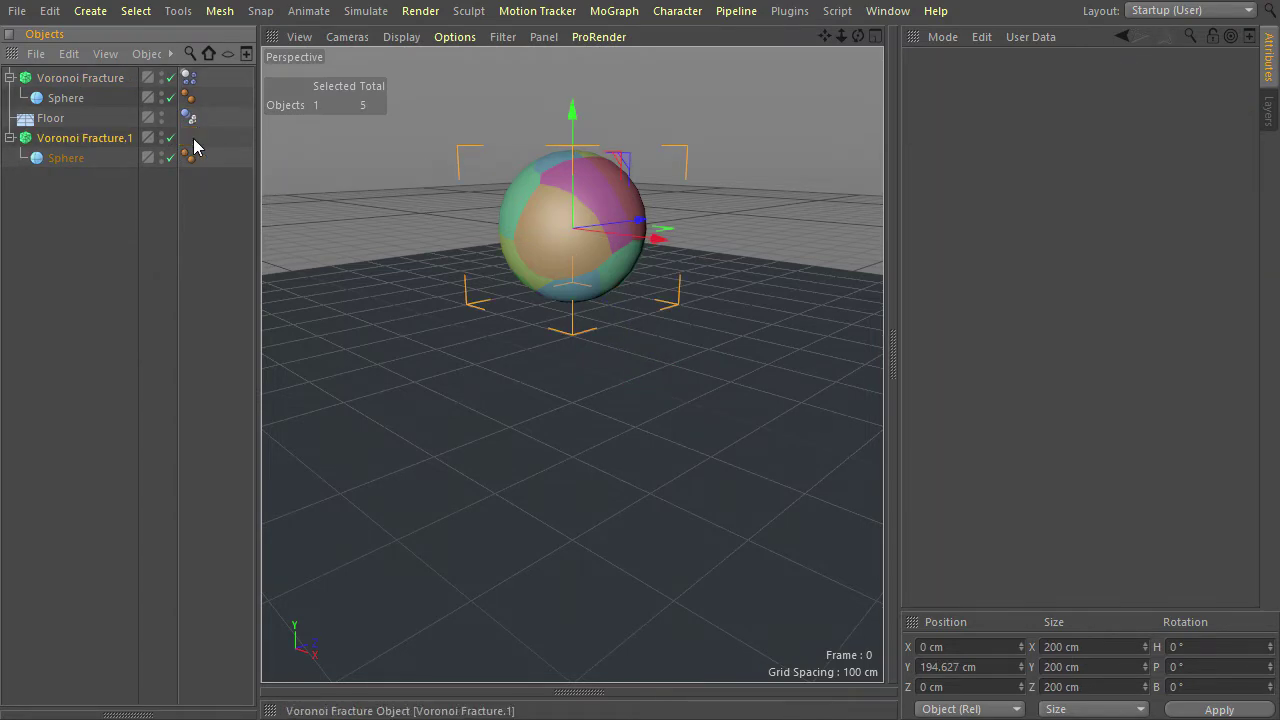
Make Voronoi Fracture.1 editable and expand it to show its 20 fragments.
key(shift+c)
text(ma)
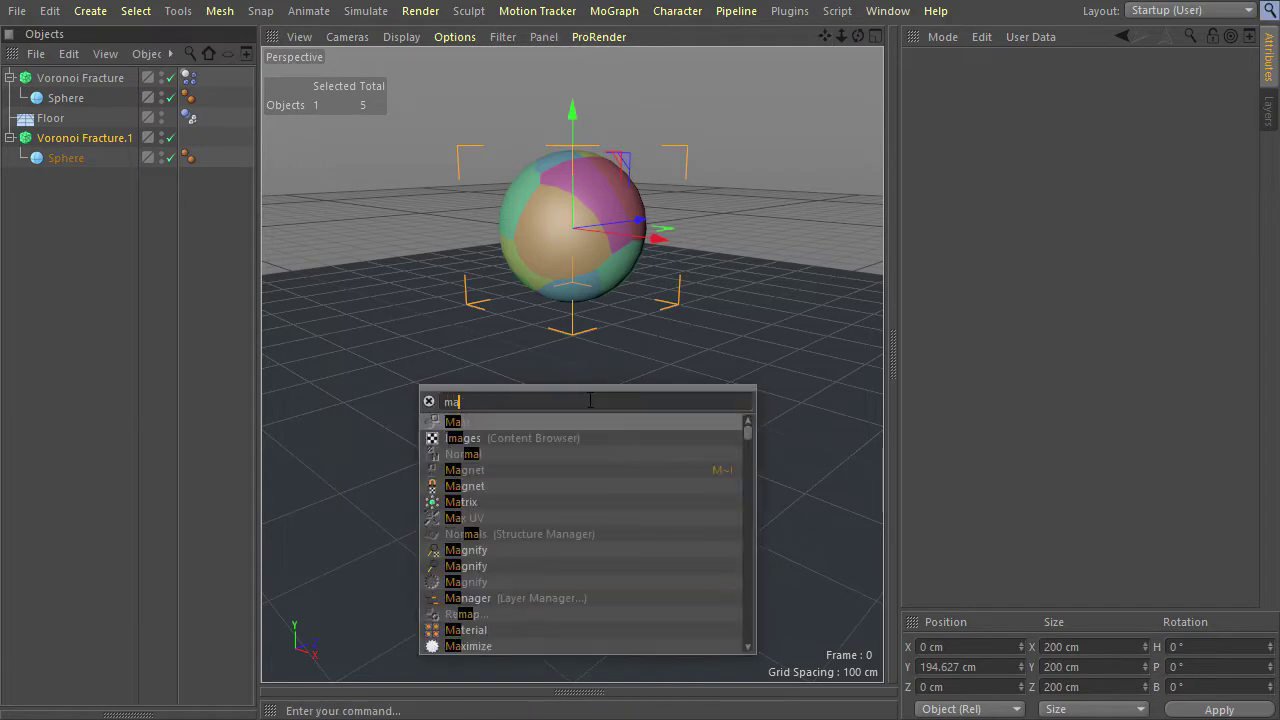
text(ke edit)
click(503, 440)
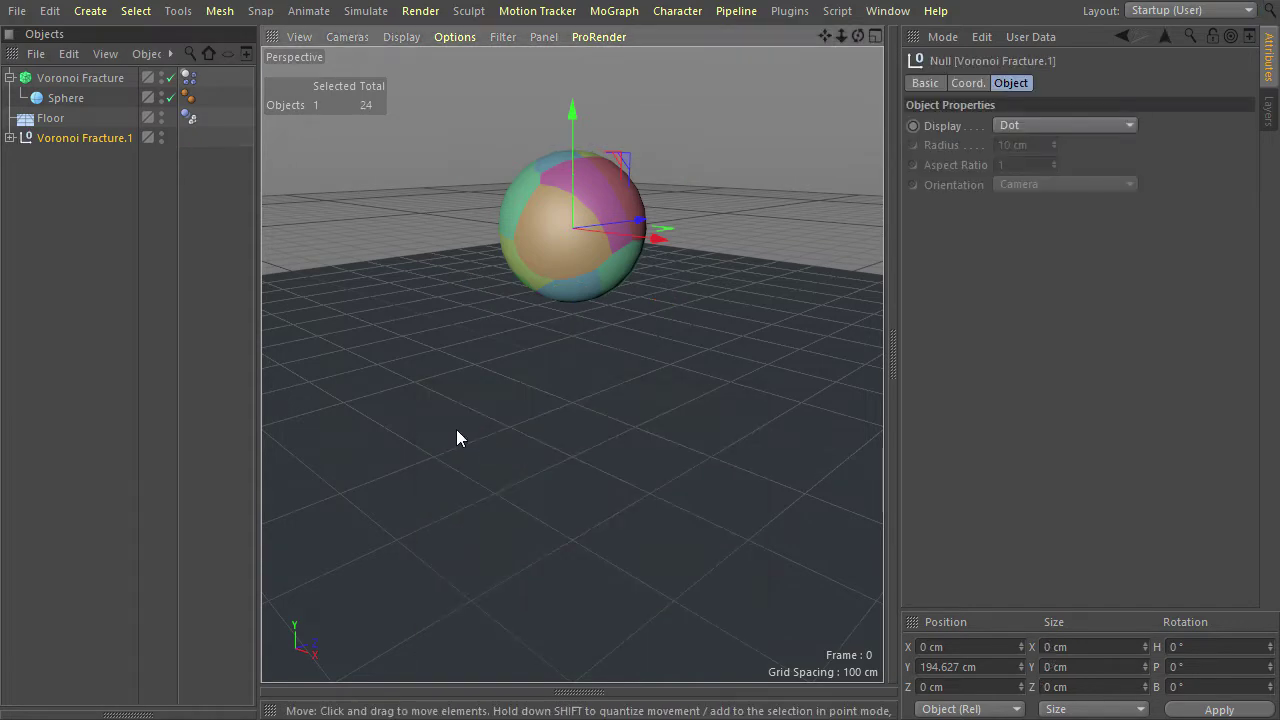
click(10, 139)
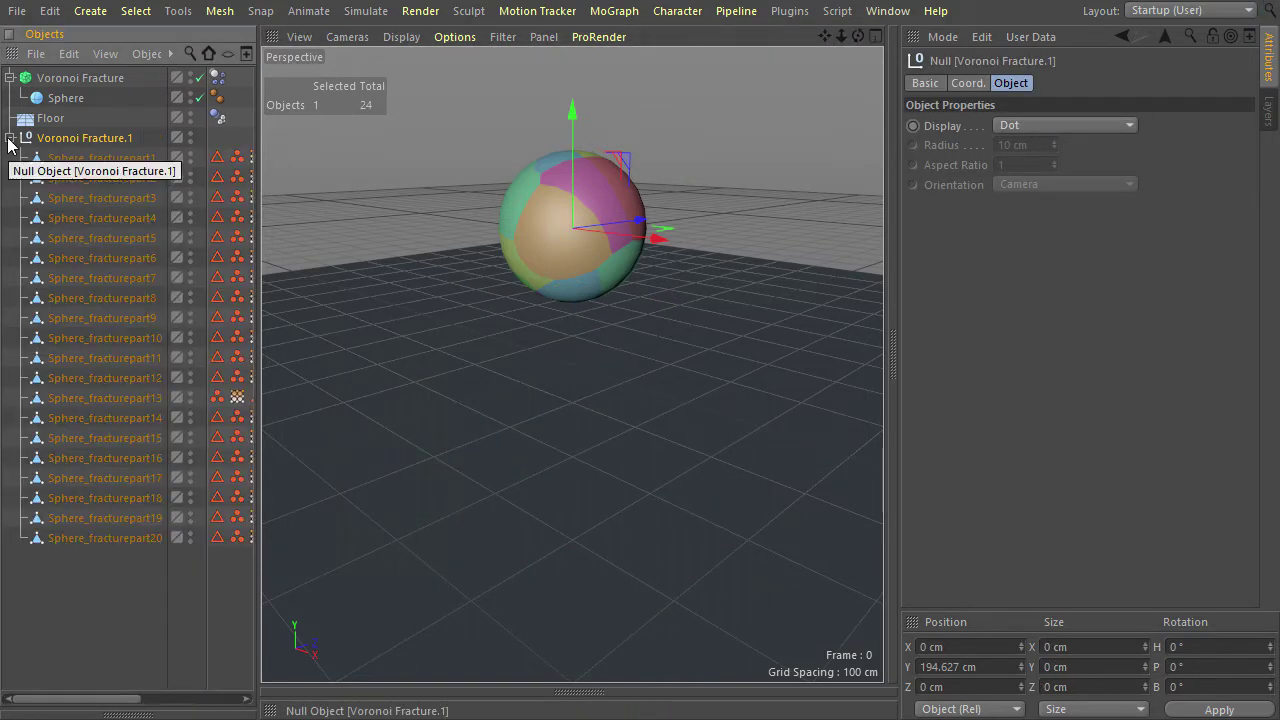
right_click(89, 140)
mouse_move(157, 29)
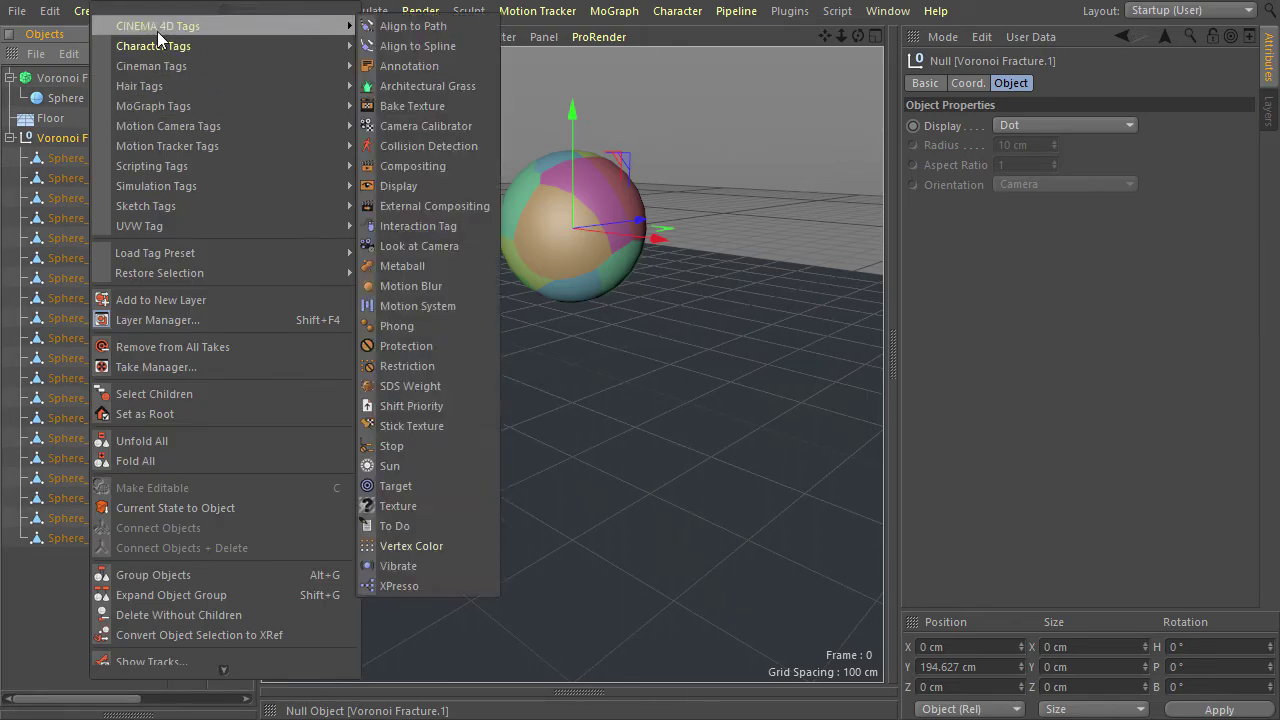
Add an XPresso tag to Voronoi Fracture.1 with a Hierarchy iterator node.
click(430, 586)
right_click(436, 573)
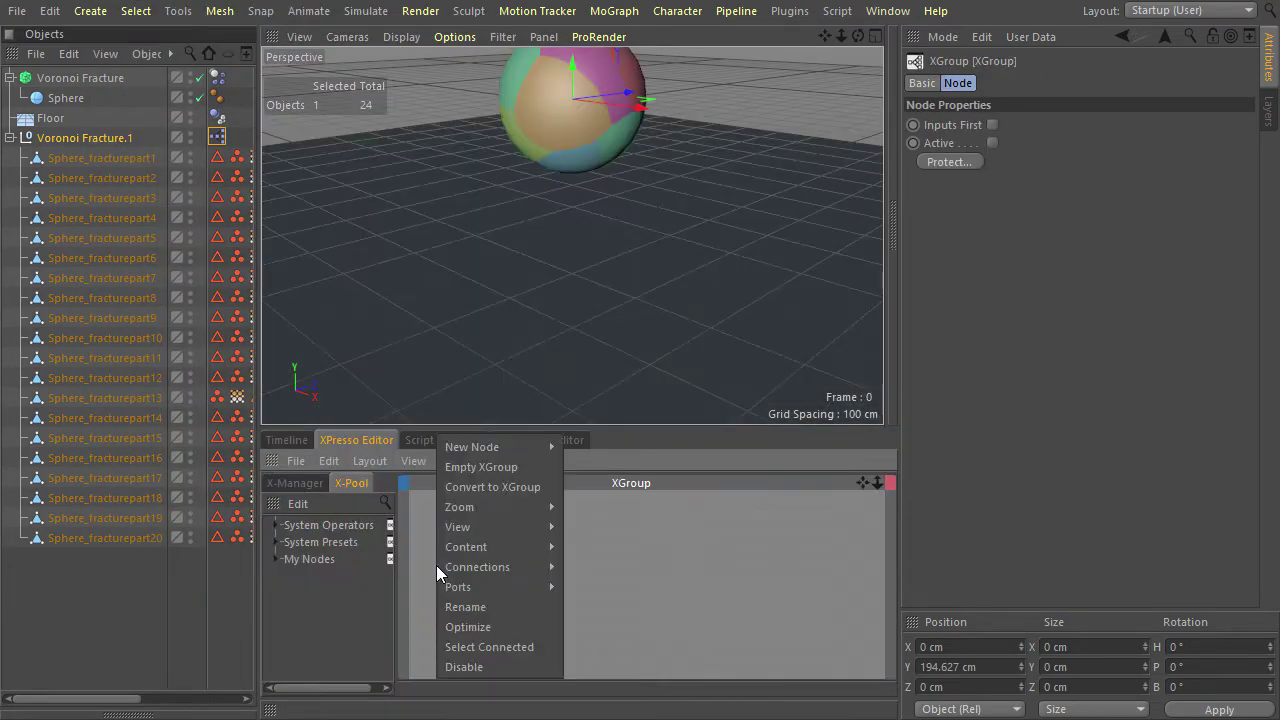
mouse_move(479, 446)
mouse_move(665, 449)
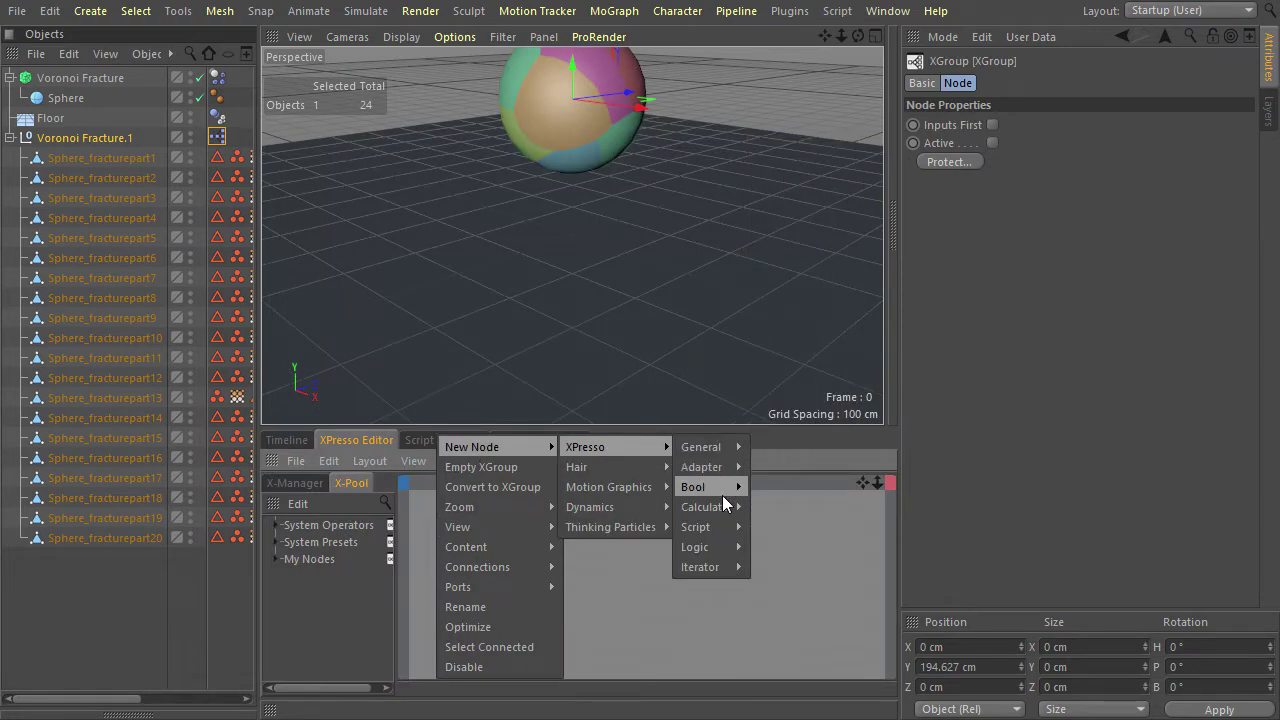
mouse_move(698, 566)
click(776, 567)
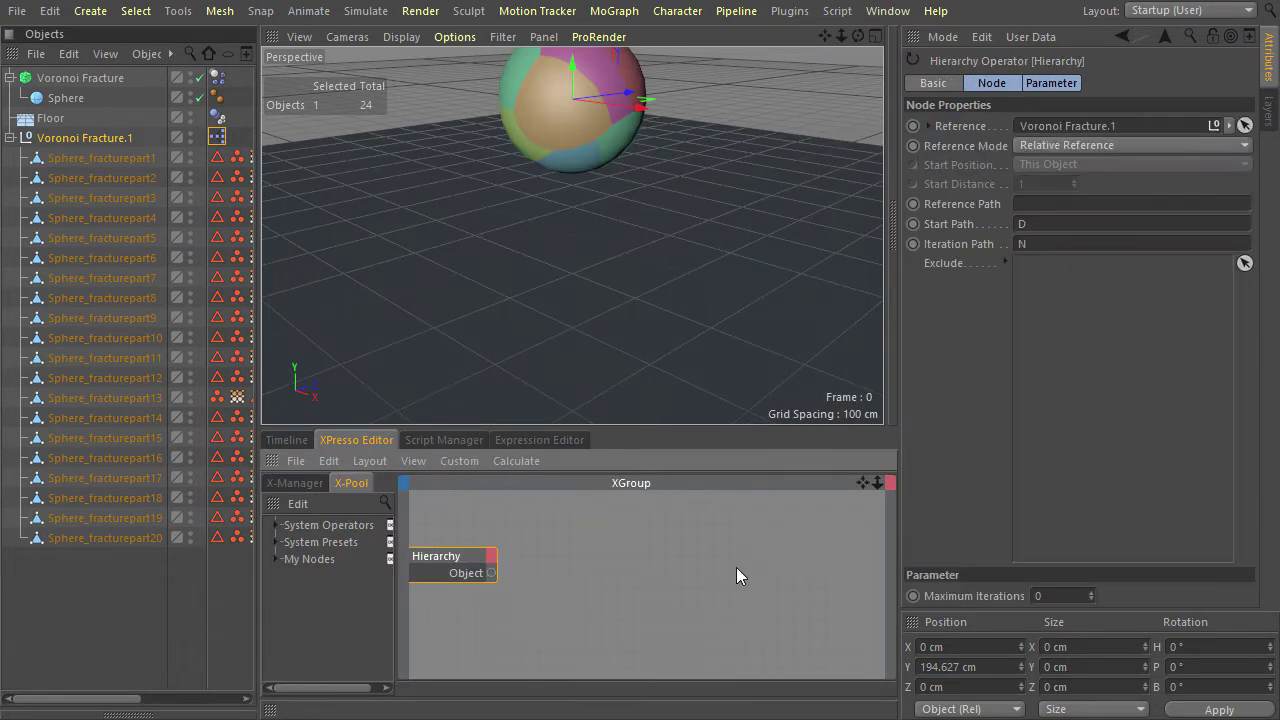
Add an Object Index node and wire Hierarchy's Object output into its Instance.
right_click(560, 573)
mouse_move(578, 451)
mouse_move(700, 447)
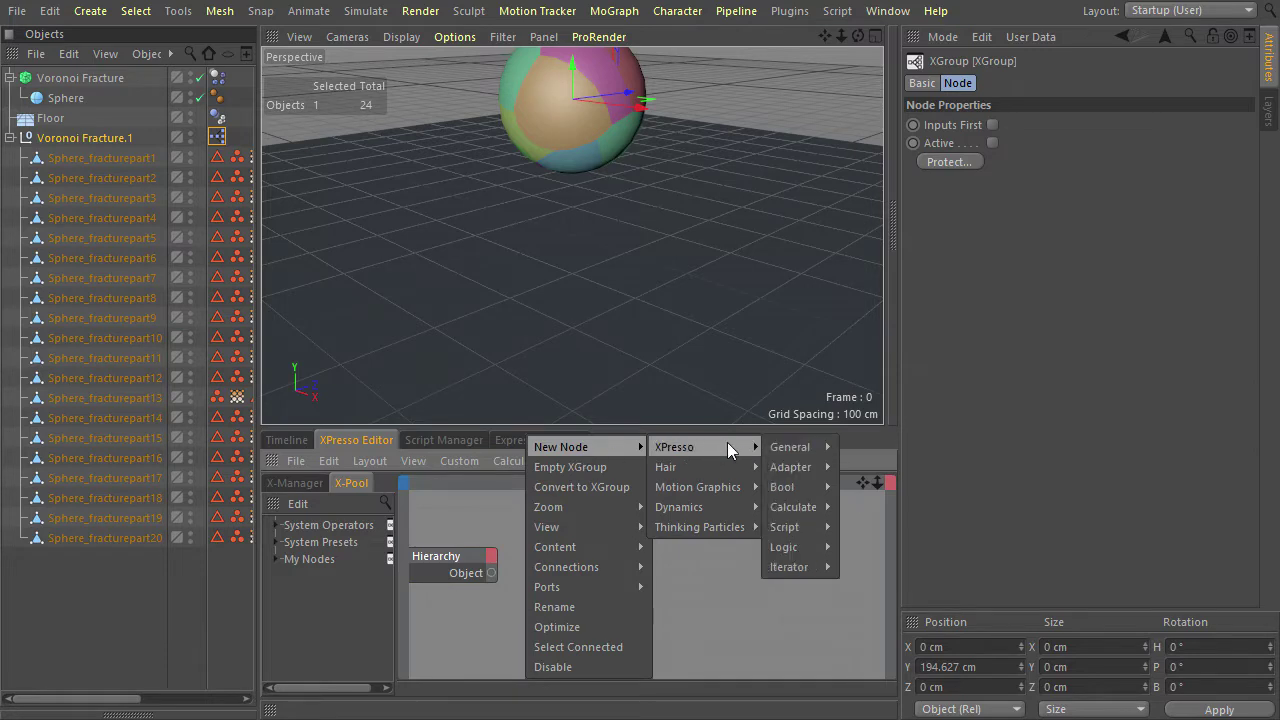
mouse_move(836, 450)
click(932, 388)
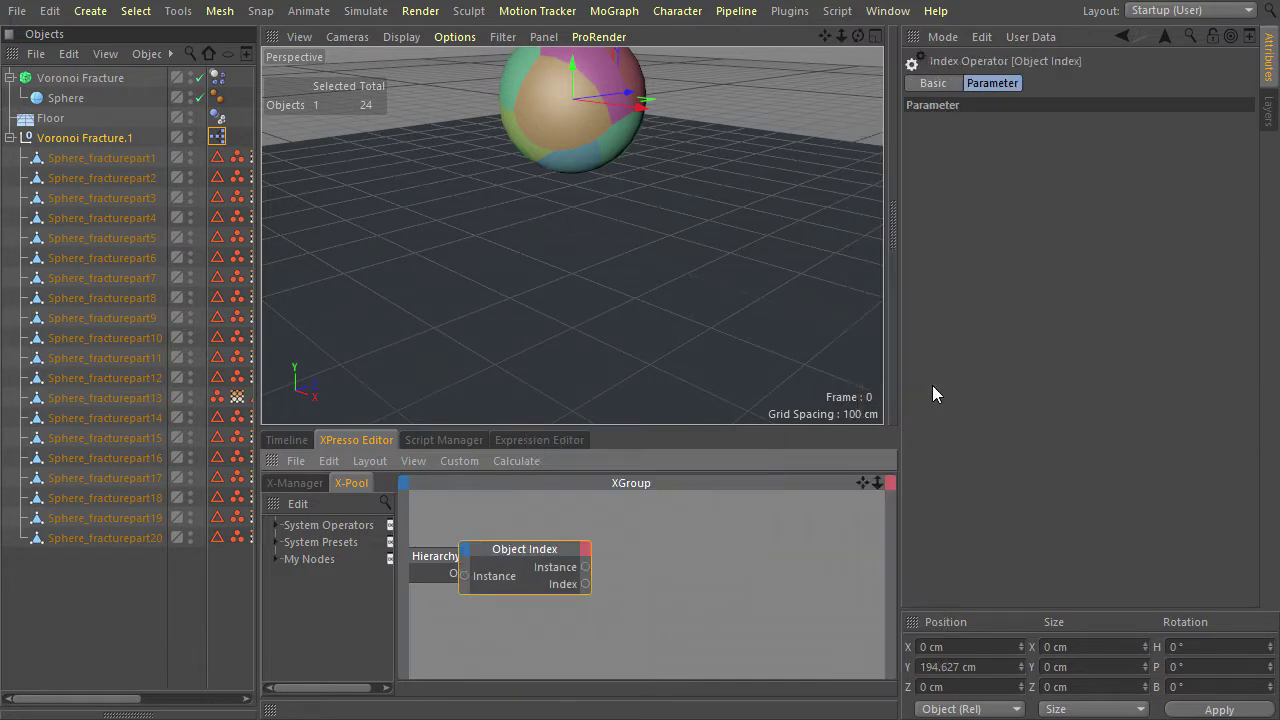
drag(503, 552, 555, 548)
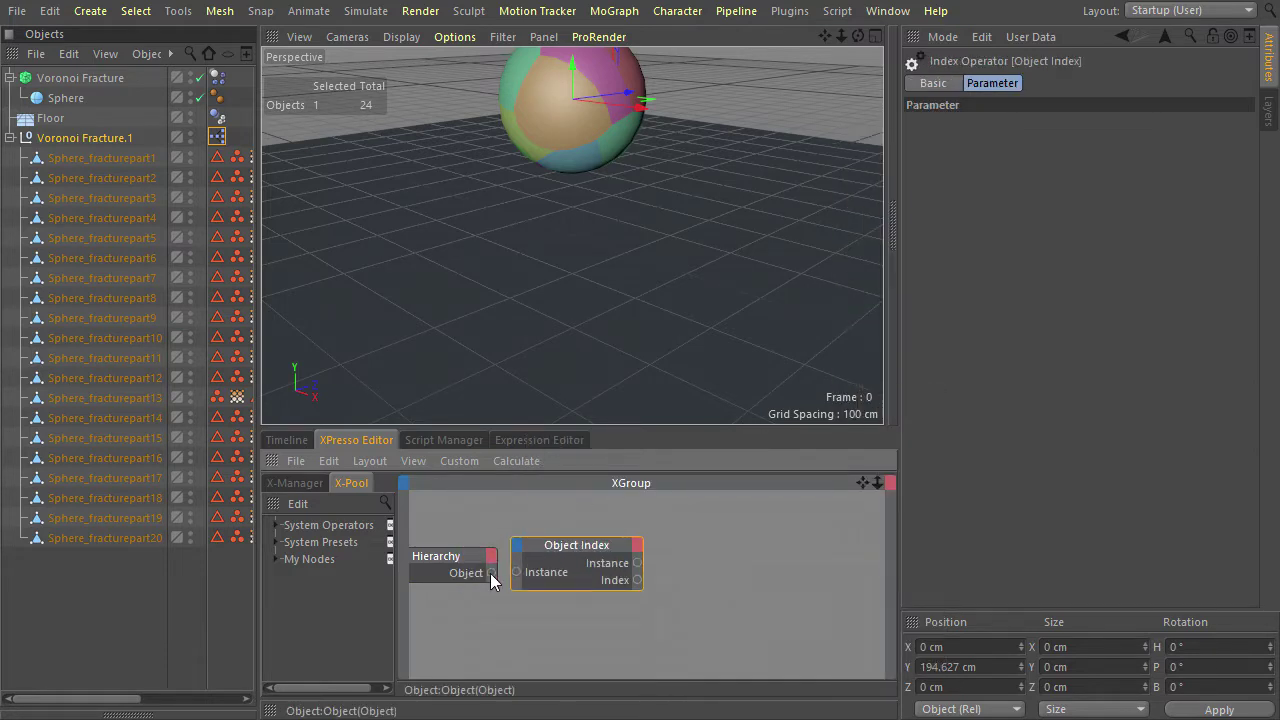
drag(491, 573, 513, 573)
Add an Object node referencing the original Voronoi Fracture.
right_click(588, 622)
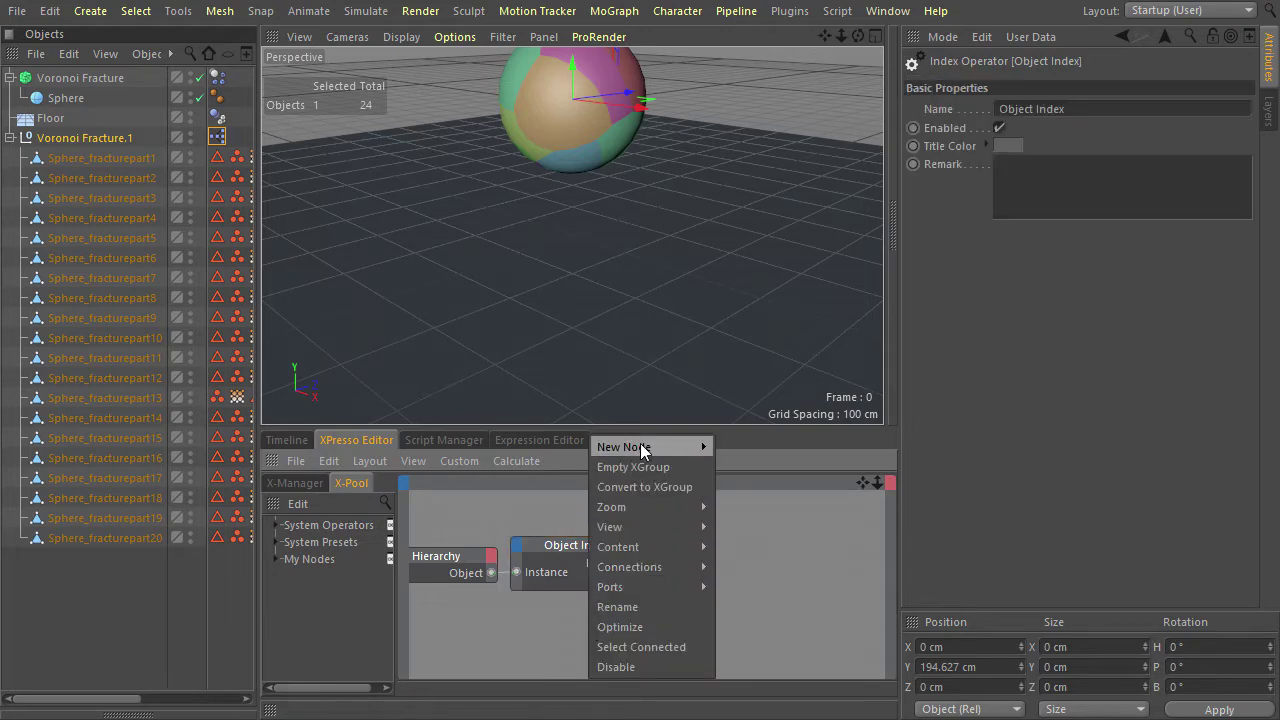
mouse_move(641, 446)
mouse_move(764, 448)
mouse_move(855, 447)
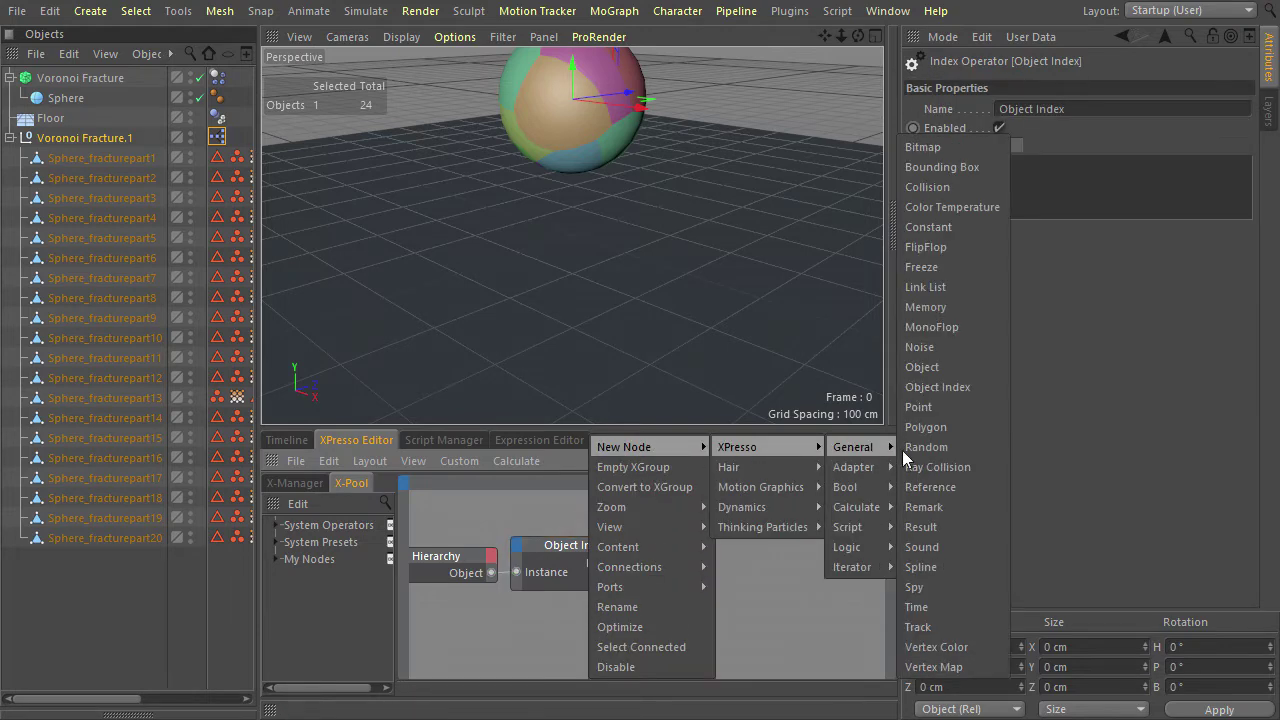
click(968, 358)
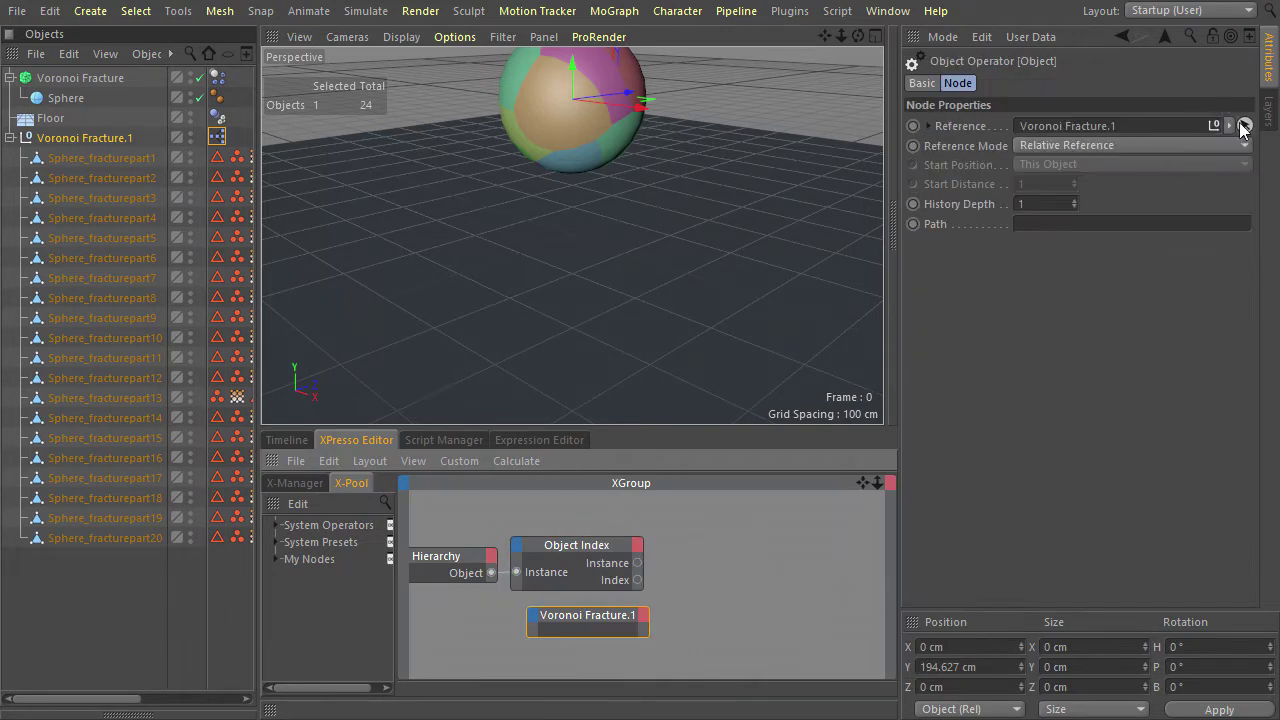
click(1243, 127)
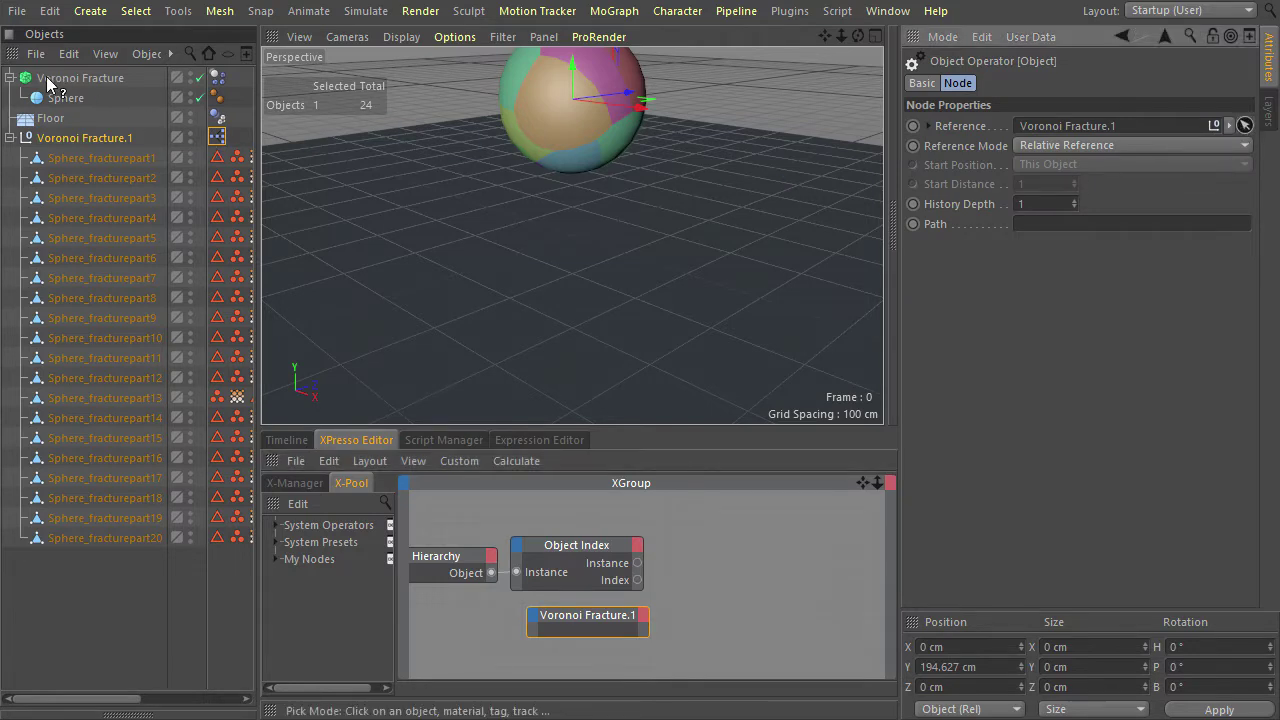
click(45, 80)
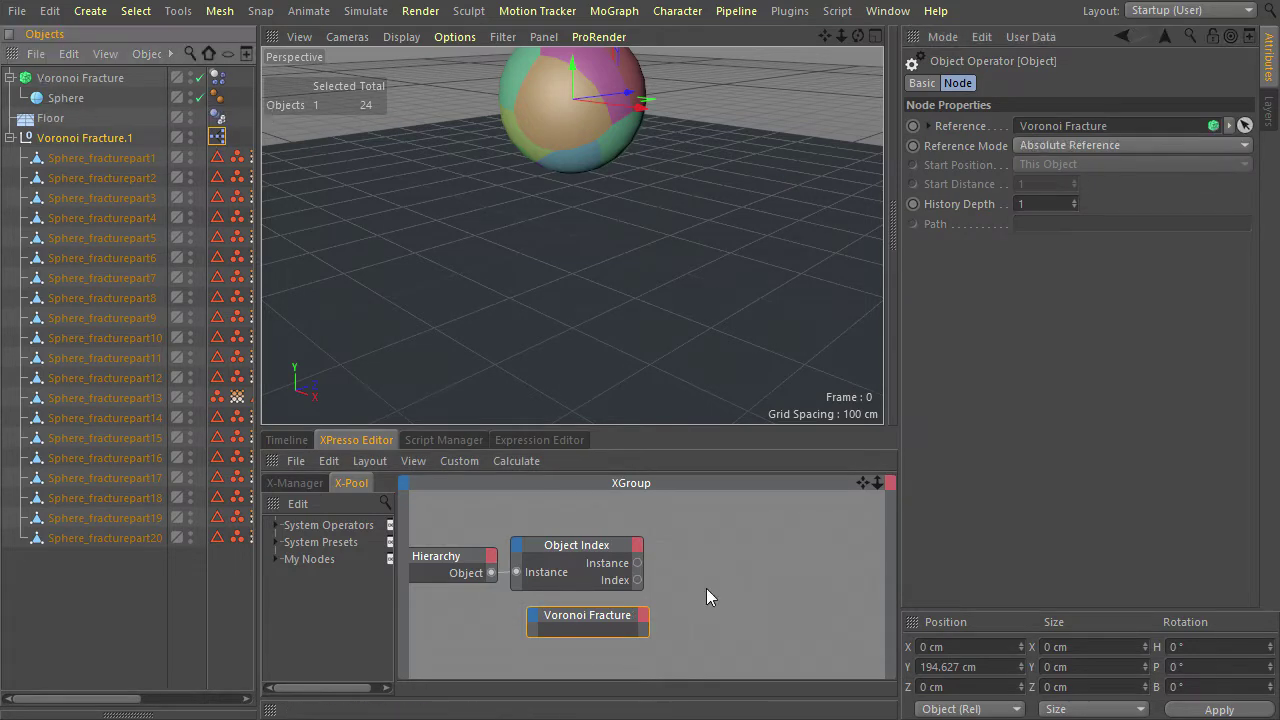
Insert a Motion Graphics Data node fed by Voronoi Fracture's Object and Object Index's Index.
right_click(706, 588)
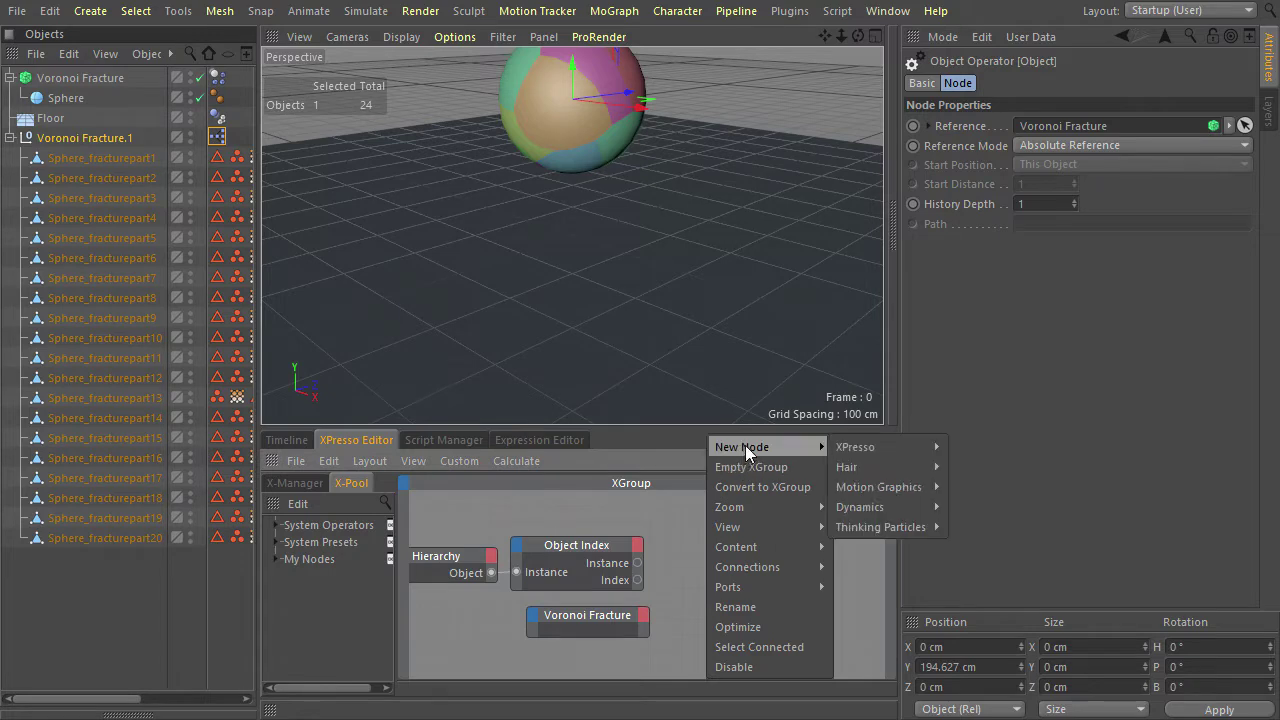
mouse_move(745, 447)
mouse_move(888, 486)
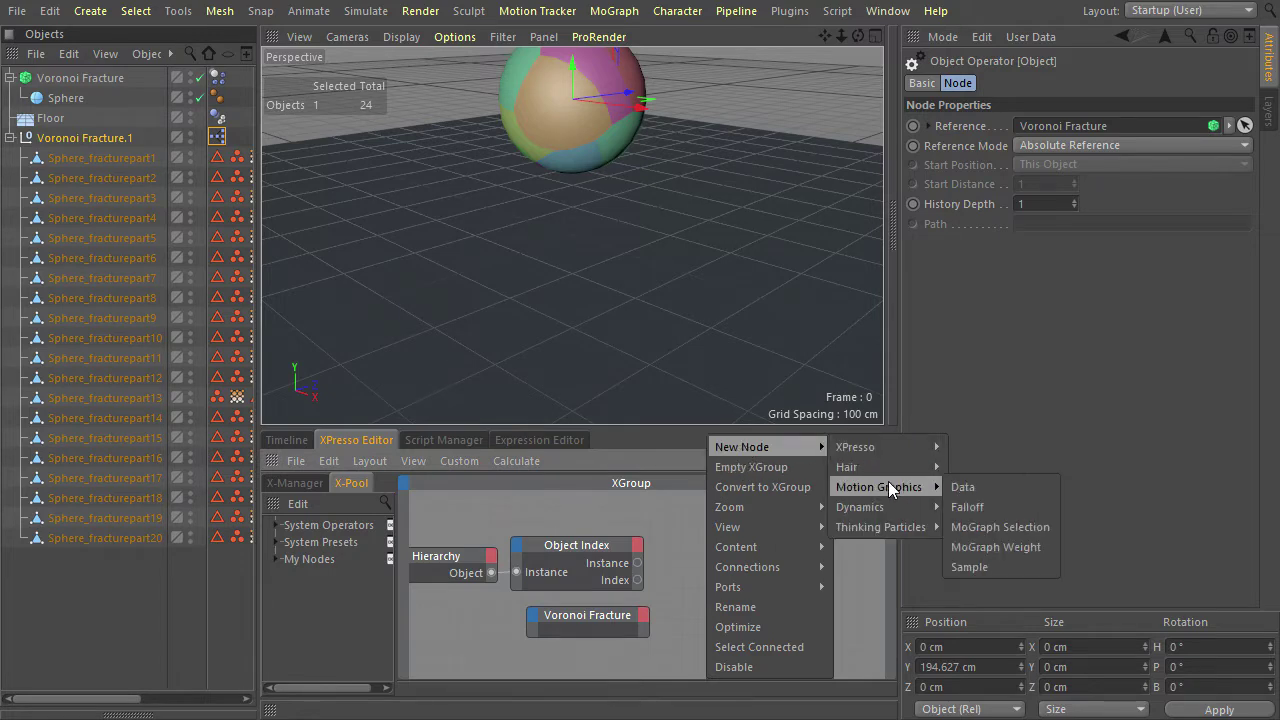
click(1009, 493)
drag(660, 571, 699, 572)
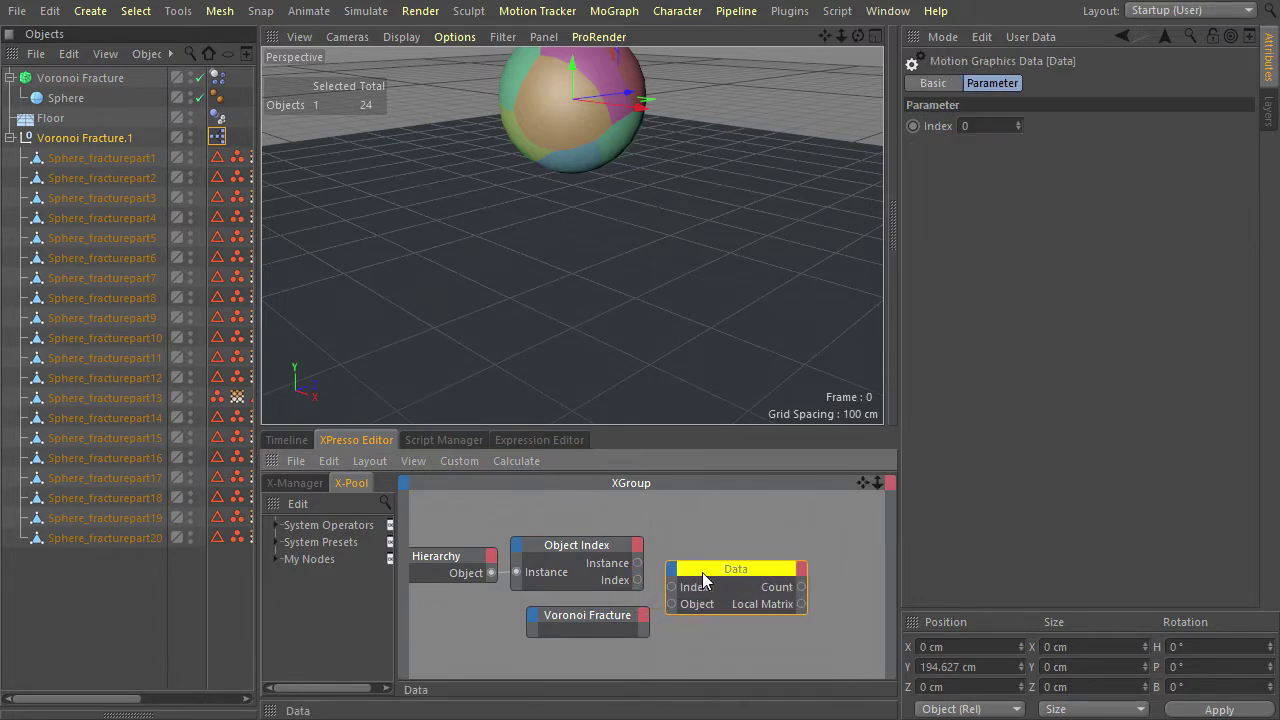
drag(642, 618, 660, 405)
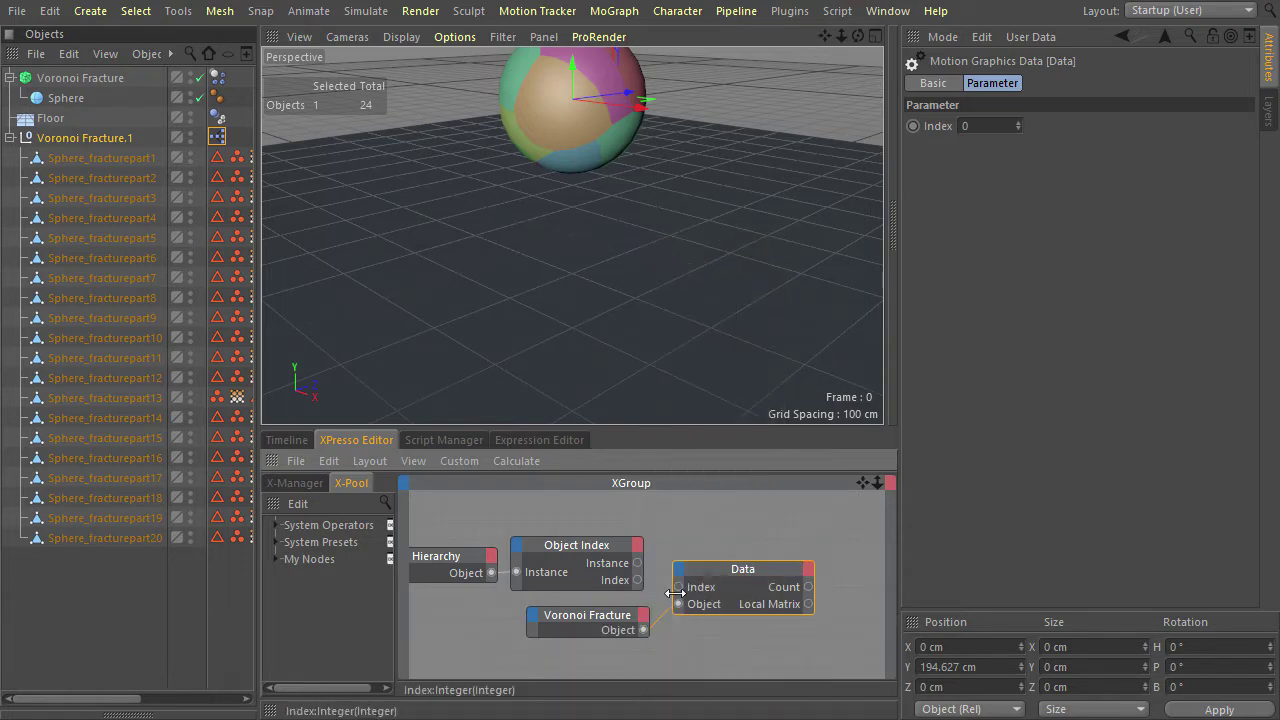
drag(640, 579, 639, 579)
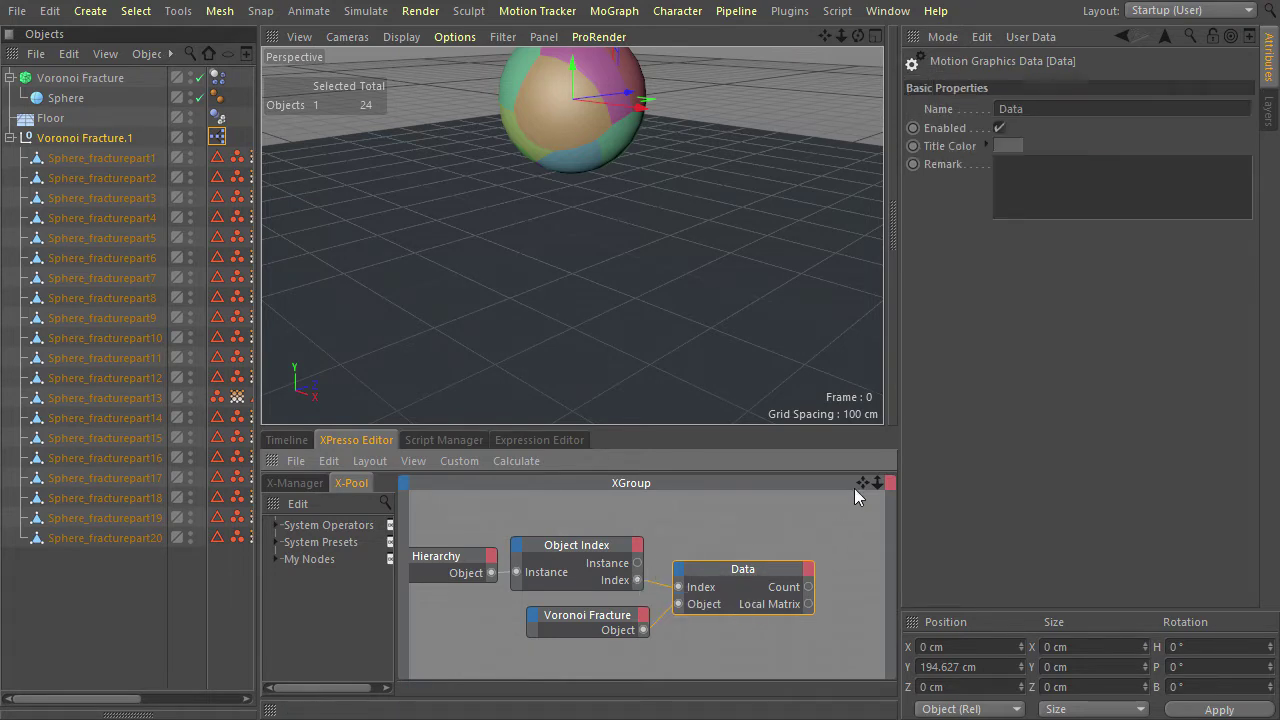
drag(857, 486, 741, 494)
Add a Voronoi Fracture.1 node and wire Object Index's Instance into its Object input.
right_click(735, 558)
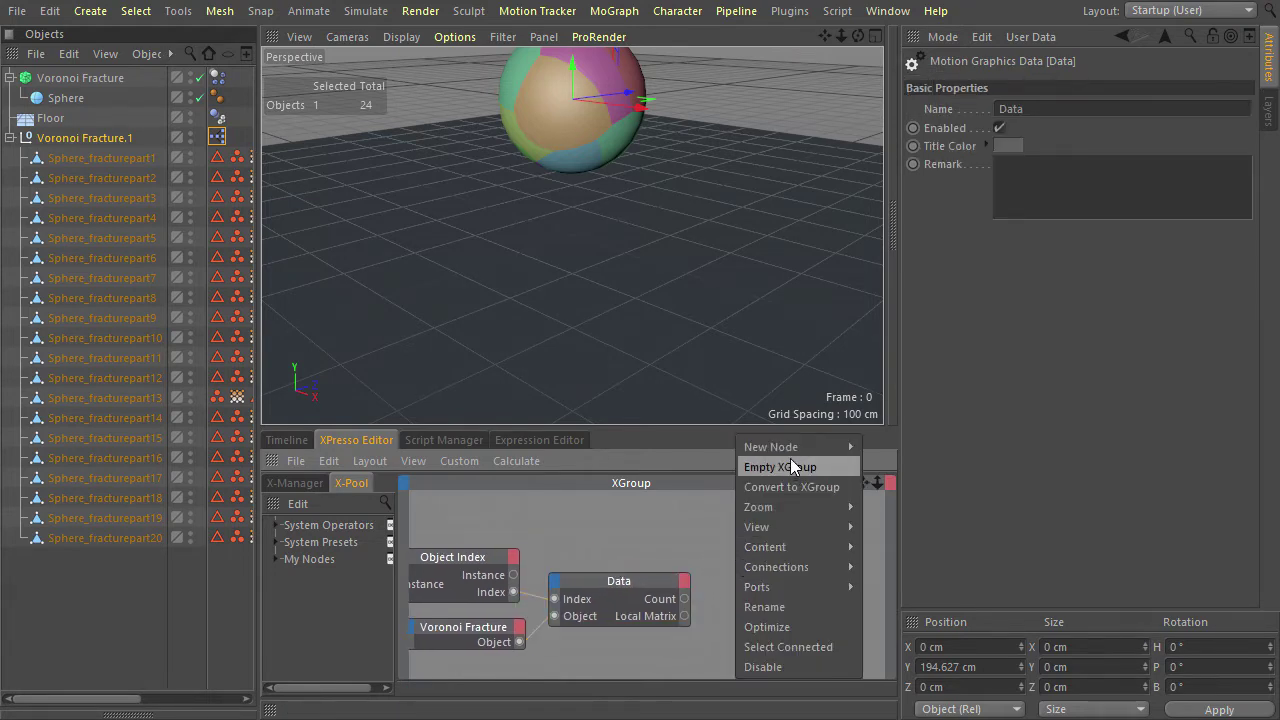
mouse_move(795, 446)
mouse_move(878, 445)
mouse_move(1000, 445)
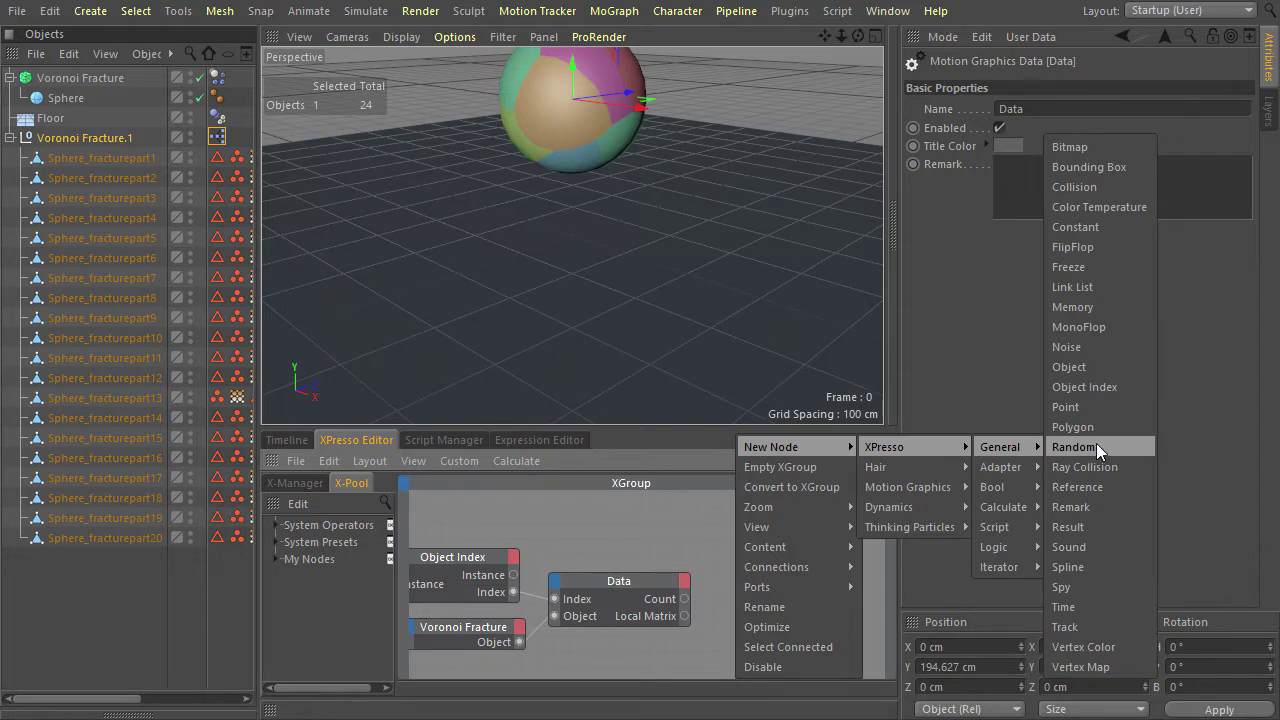
click(1105, 373)
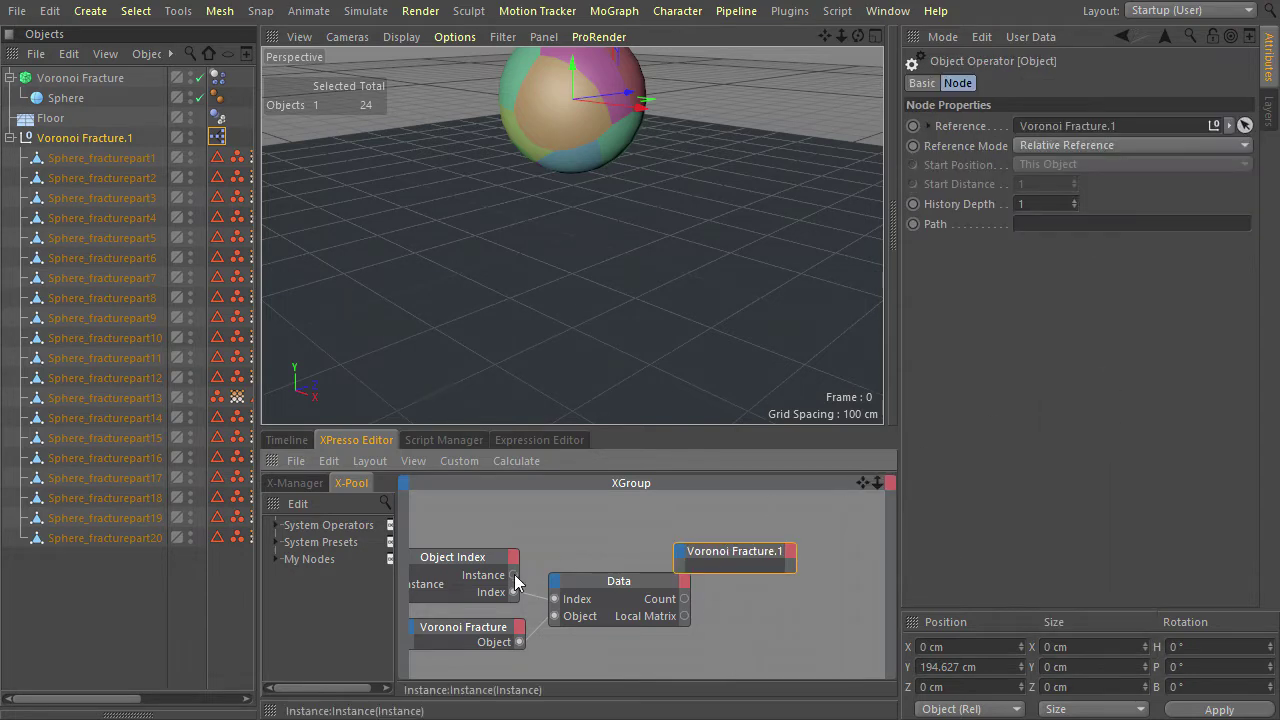
drag(515, 575, 765, 560)
click(719, 631)
Add a Local Matrix input on Voronoi Fracture.1 and wire Data's Local Matrix into it.
drag(684, 615, 728, 551)
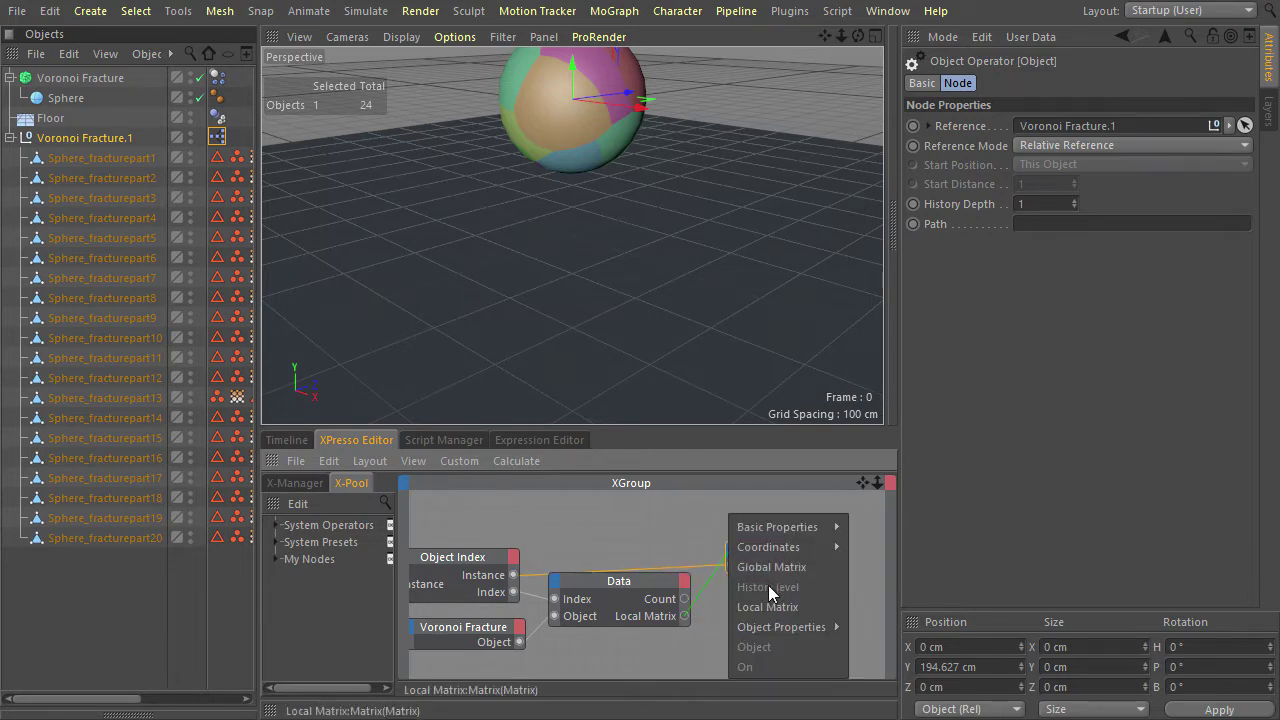
click(766, 607)
right_click(769, 556)
click(808, 621)
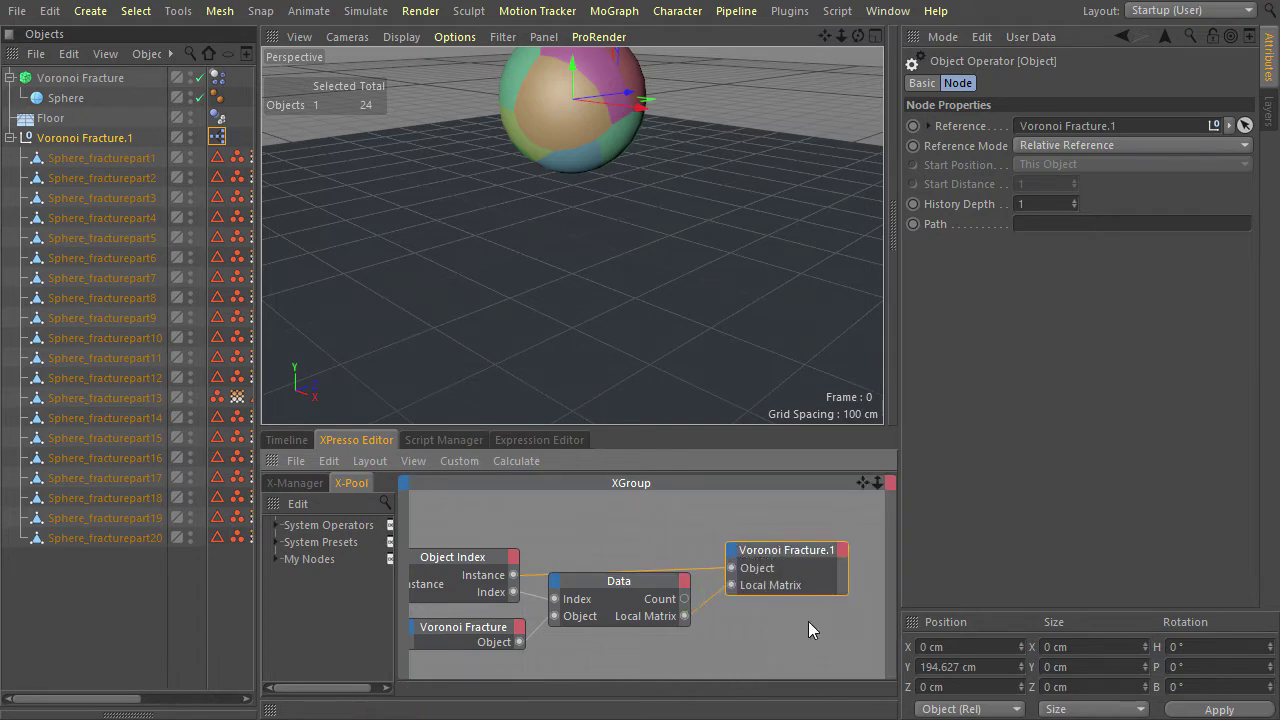
click(412, 461)
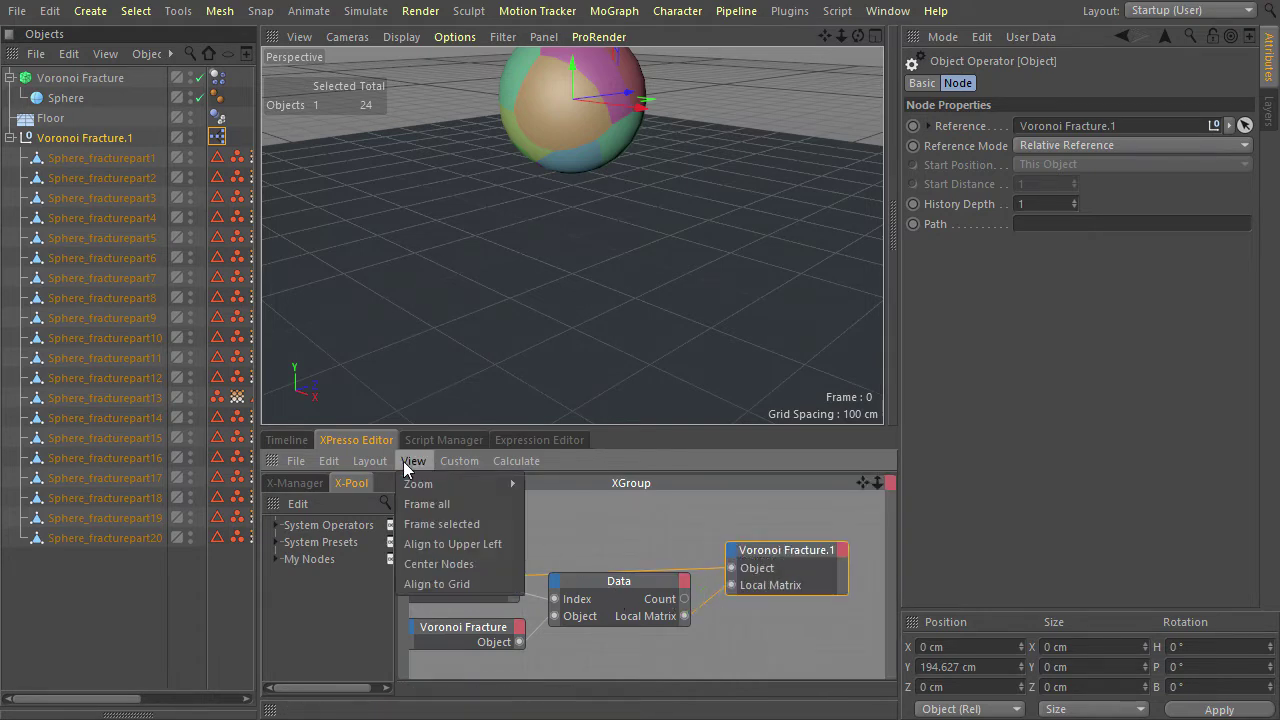
Set the XPresso tag's priority to Generators with a value of 499.
click(430, 505)
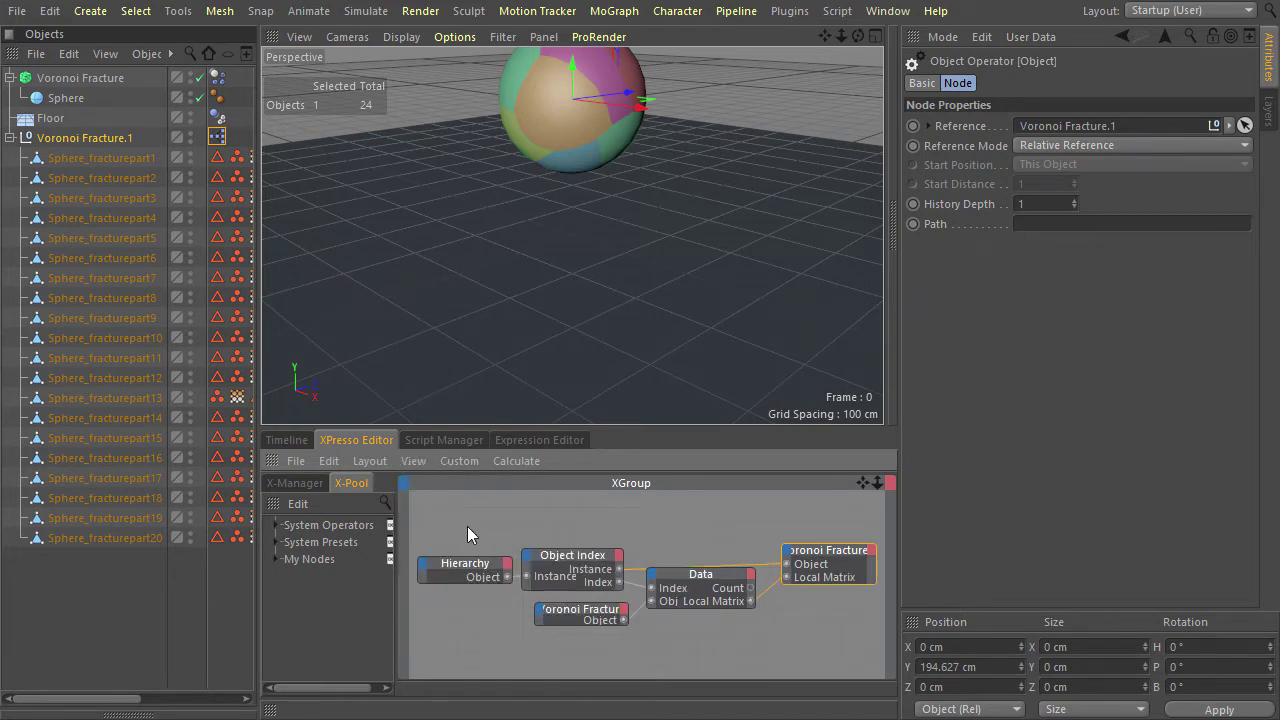
click(216, 136)
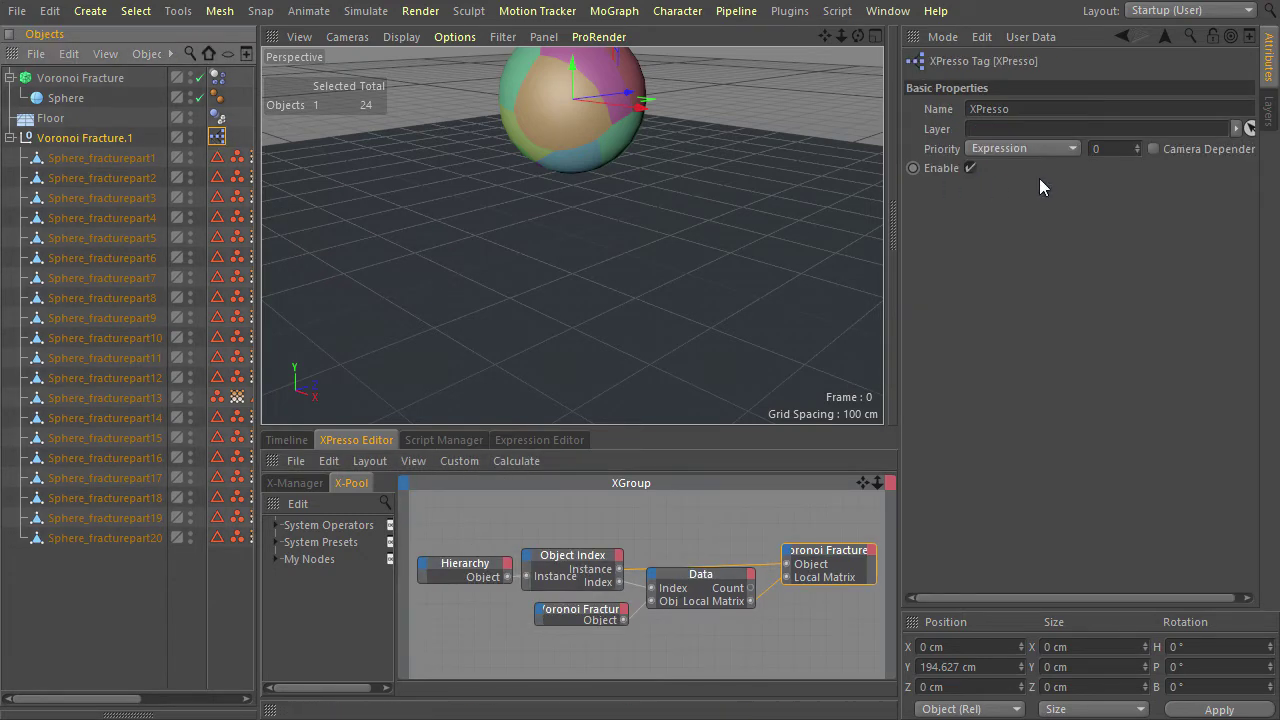
click(1048, 148)
click(1047, 250)
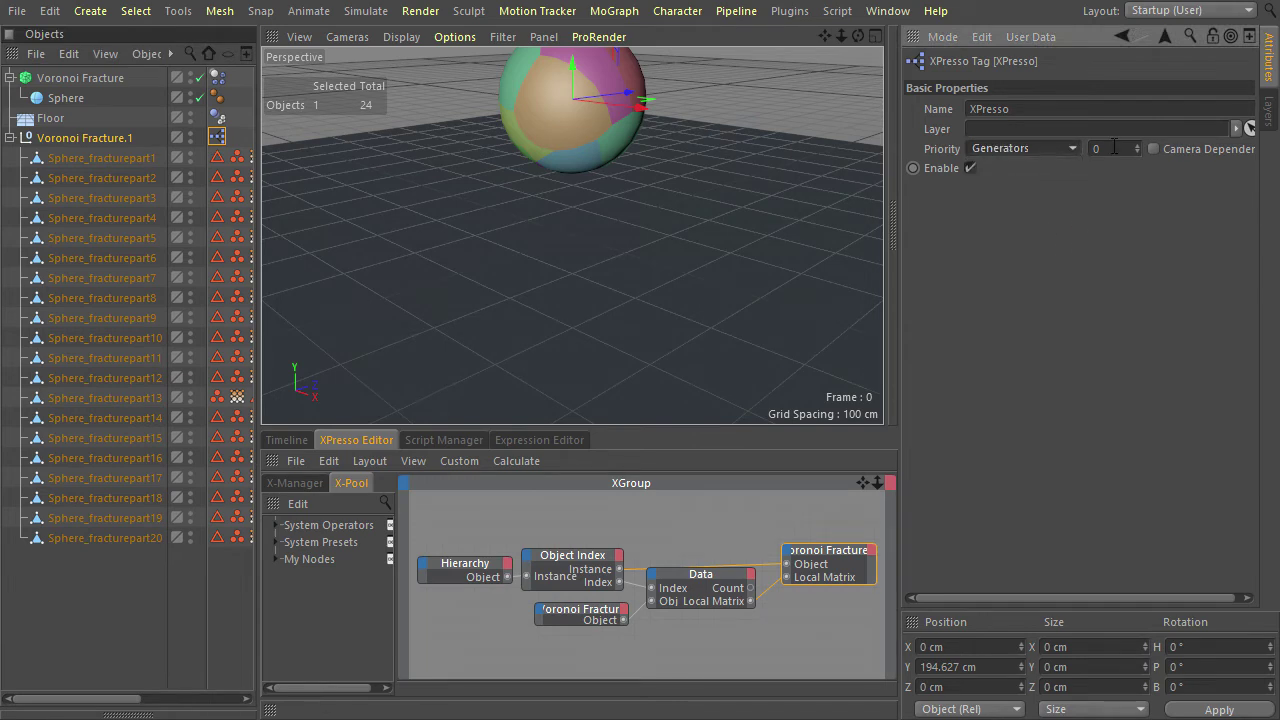
click(1114, 147)
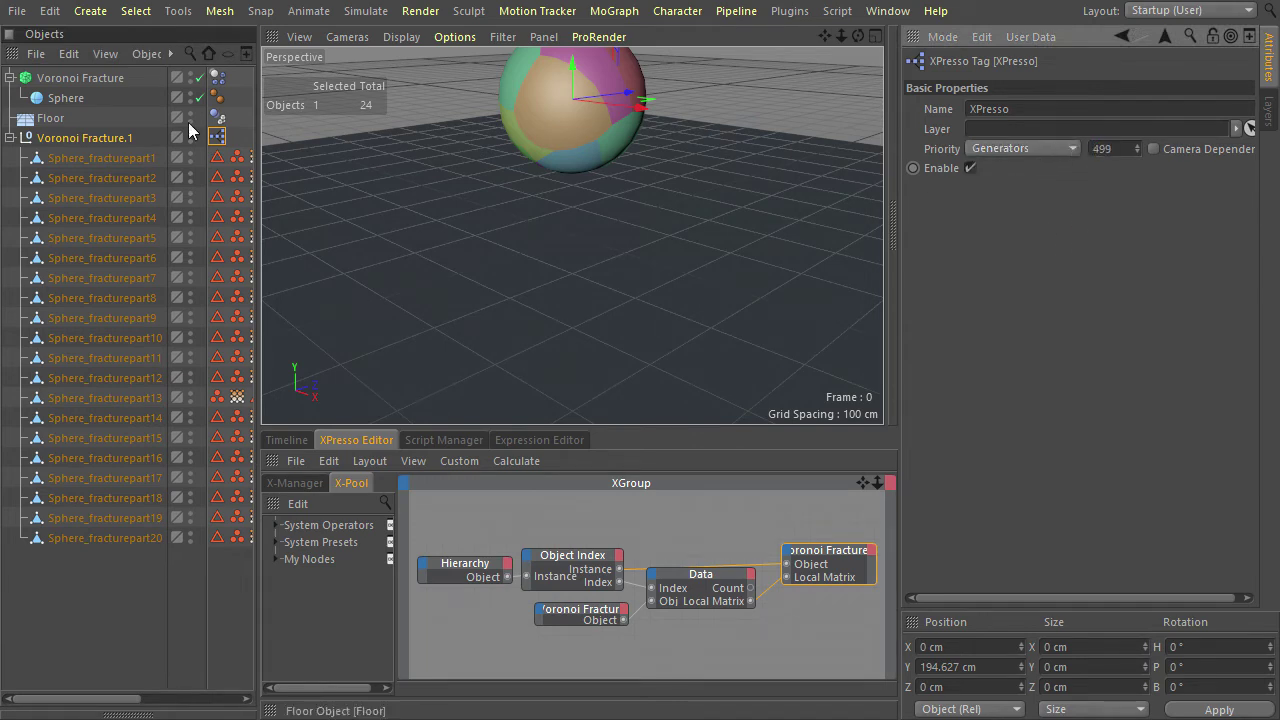
Play the simulation to check the scatter, rewind to frame 0, and select Voronoi Fracture.1 with its parts.
click(193, 85)
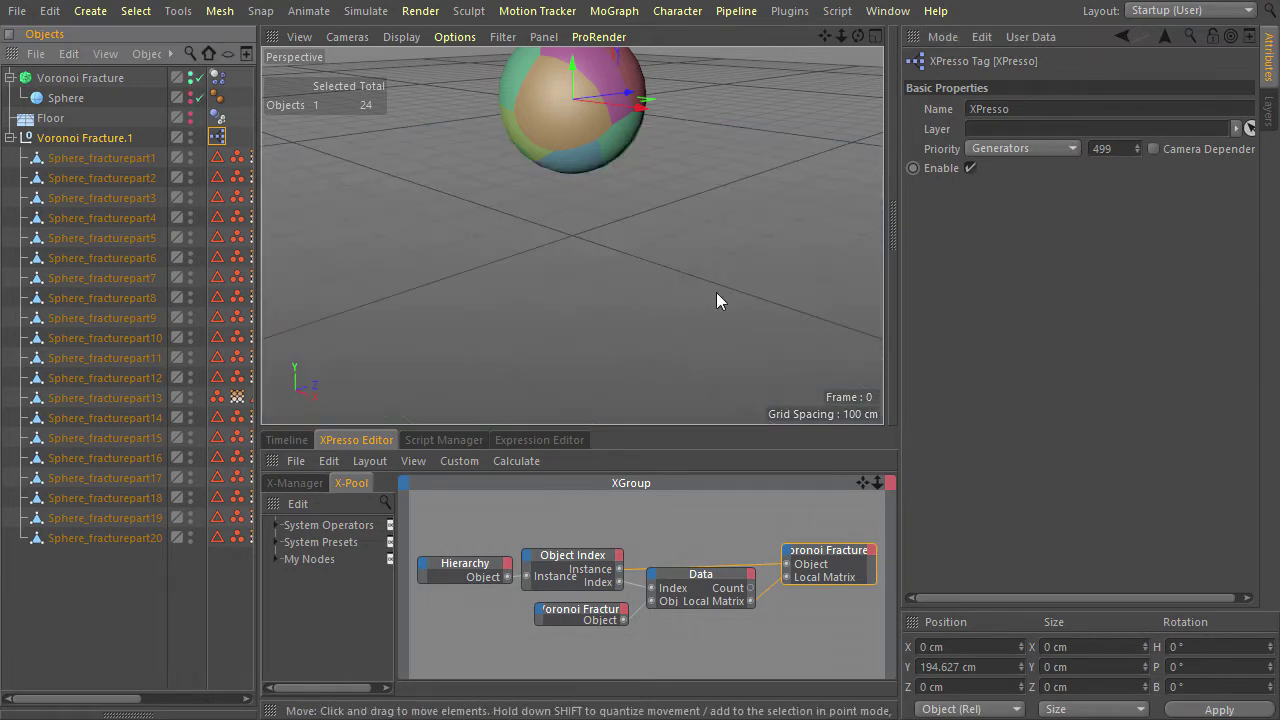
key(F8)
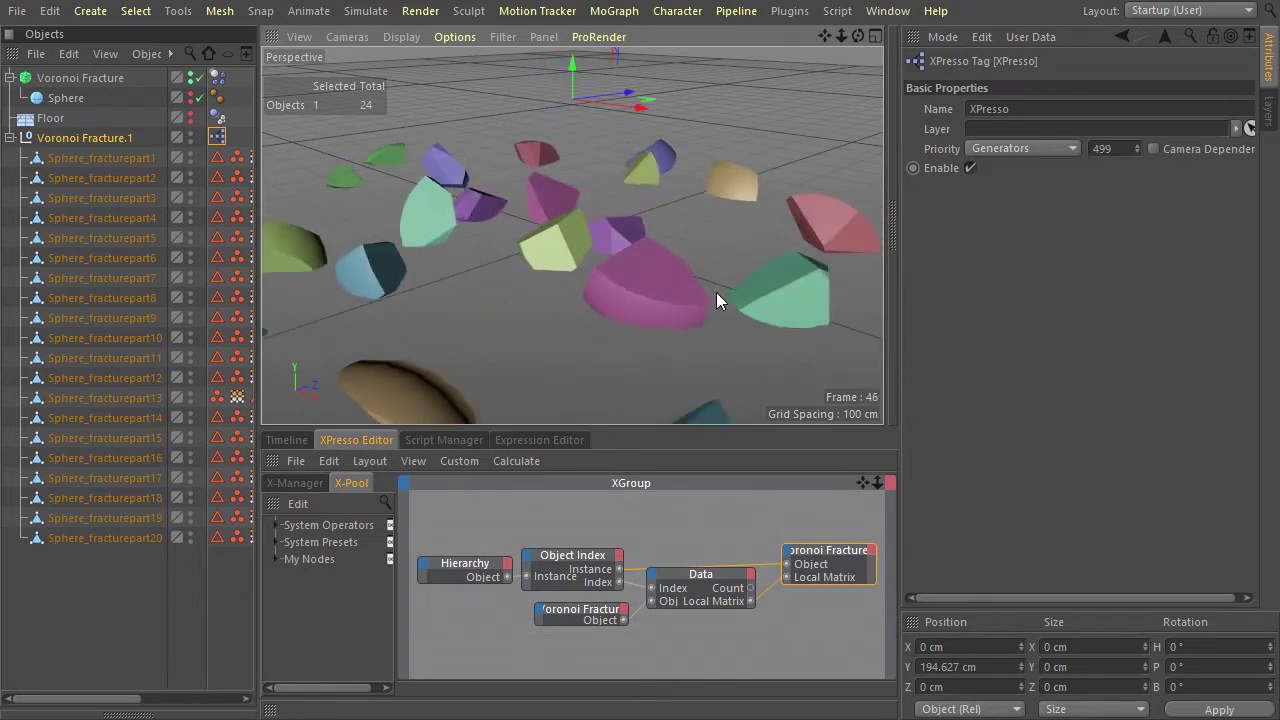
key(F8)
key(shift+f)
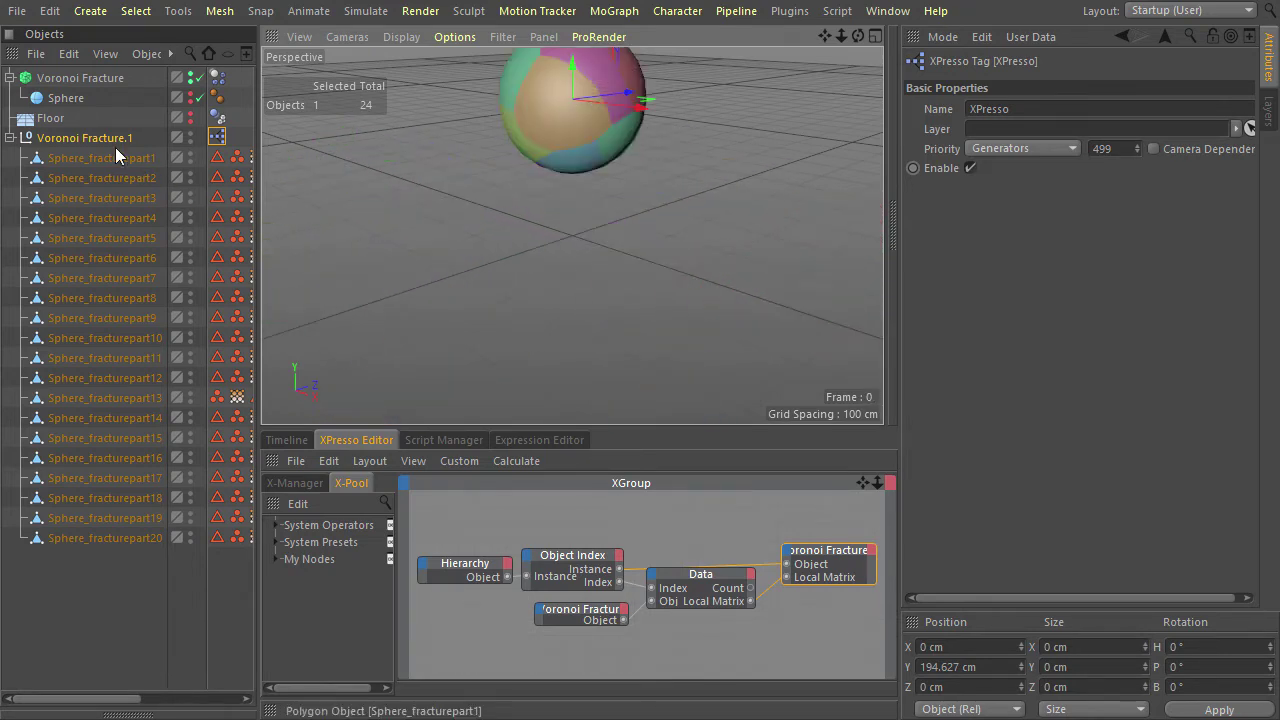
middle_click(101, 139)
Bake the 20 parts with Bake Objects, Animated Parameters and Create Copy off, then reselect them.
ctrl+click(101, 139)
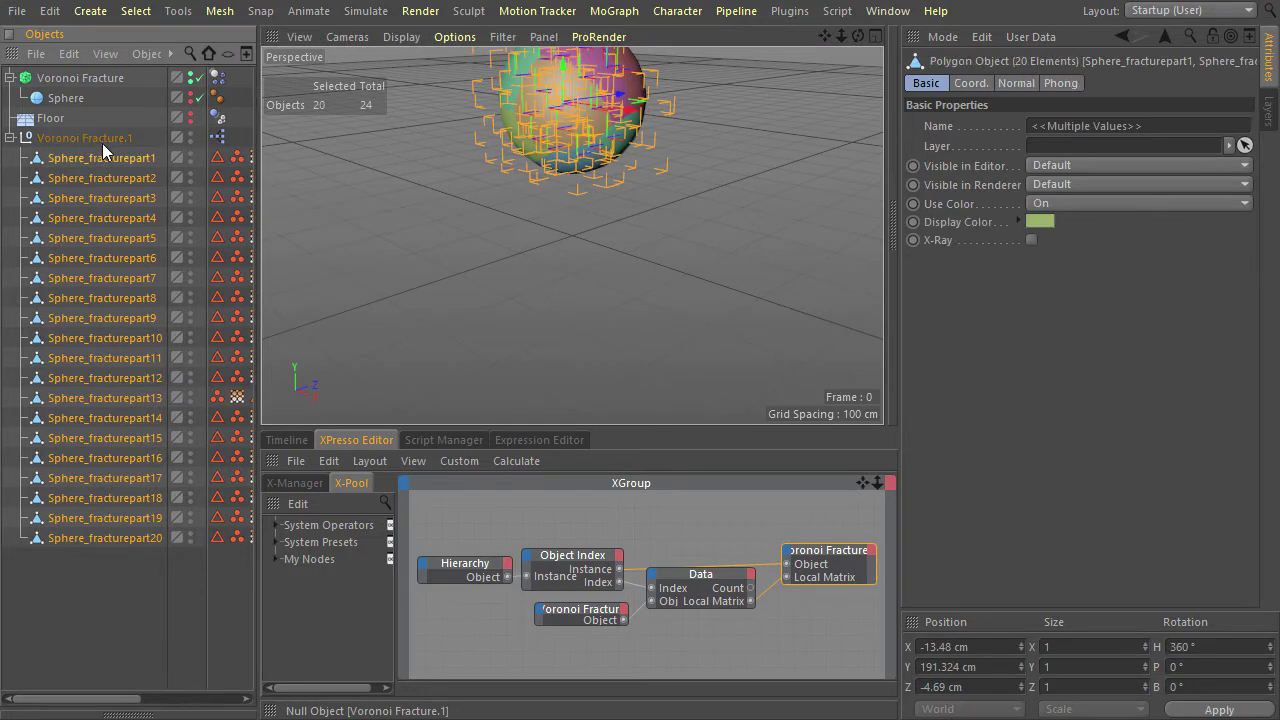
click(287, 441)
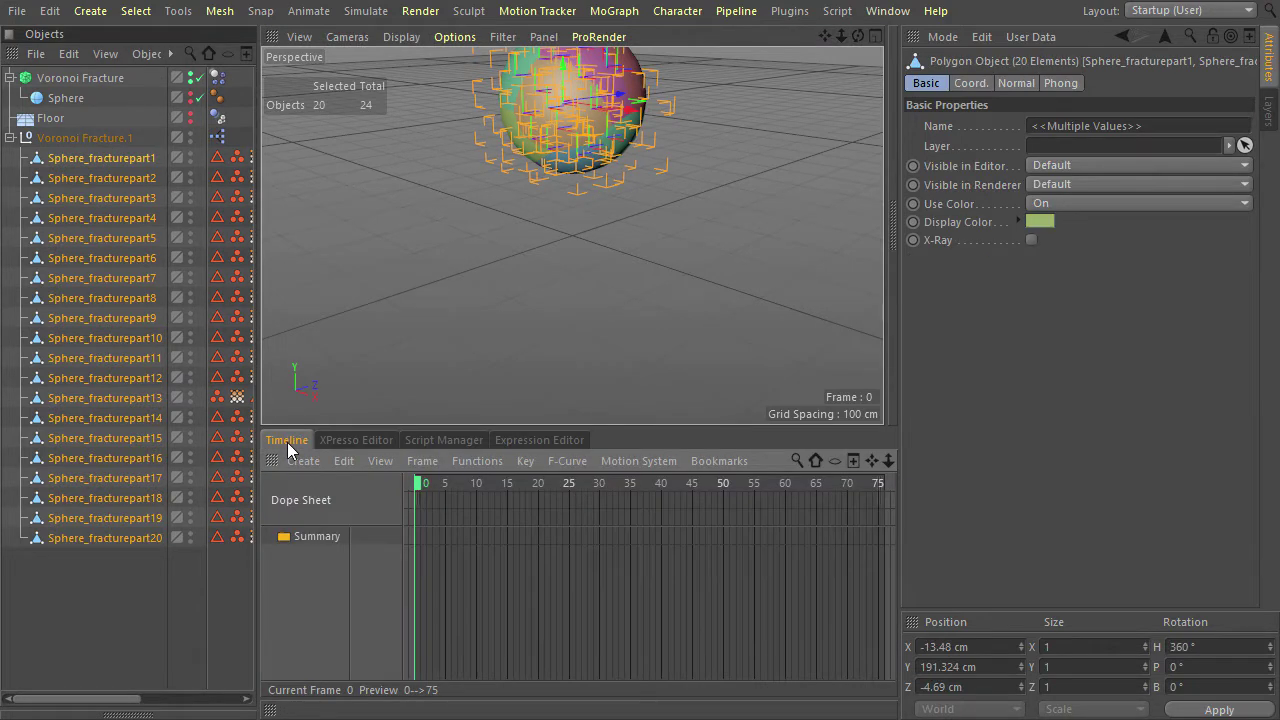
click(490, 461)
click(534, 312)
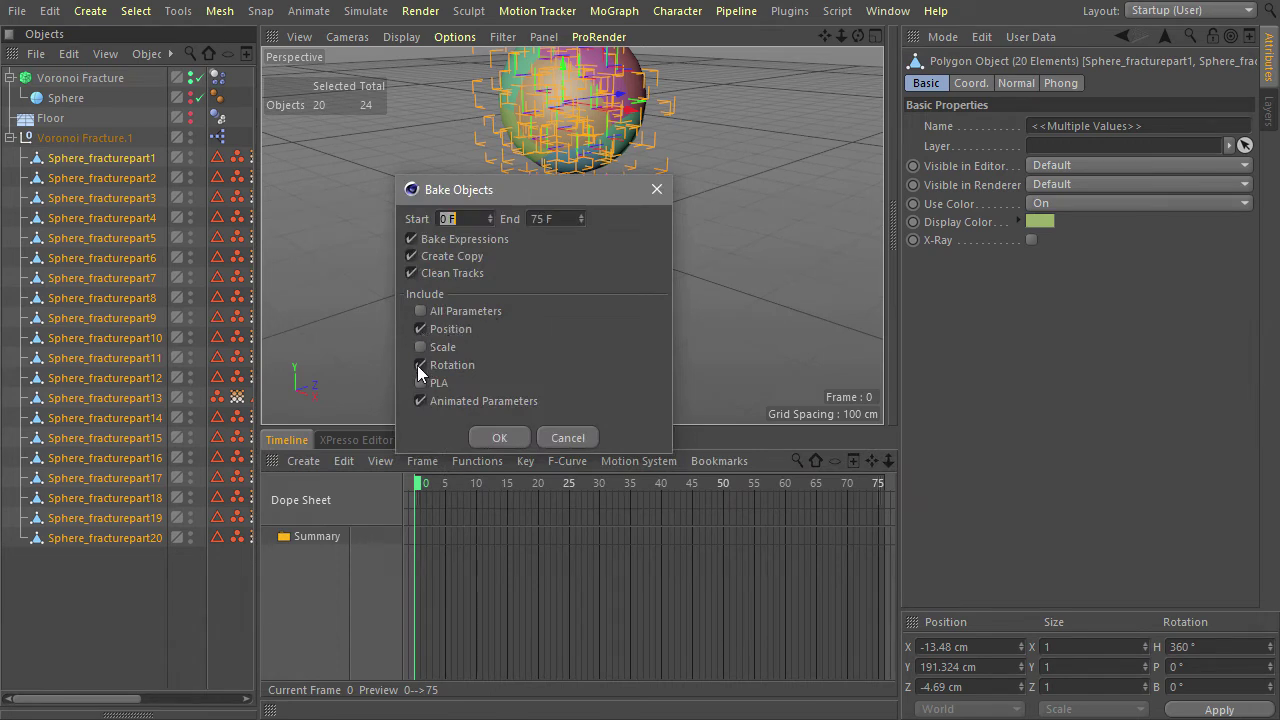
click(420, 401)
click(411, 256)
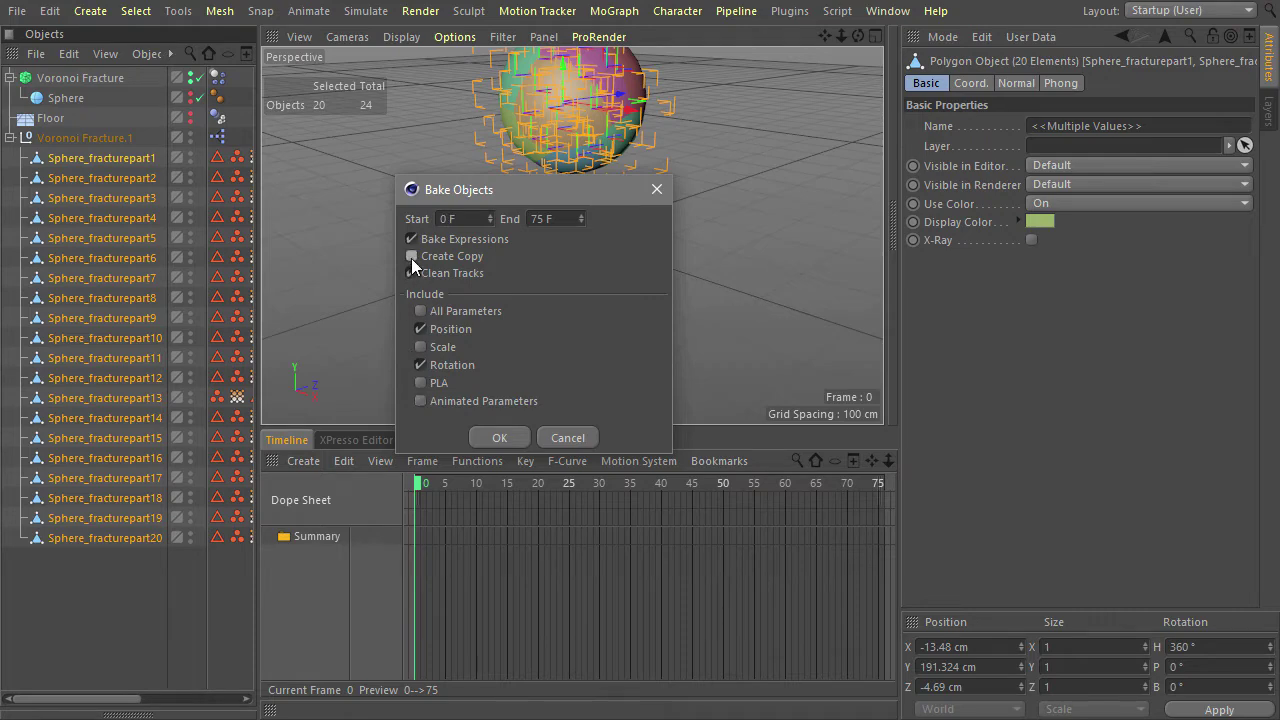
click(500, 438)
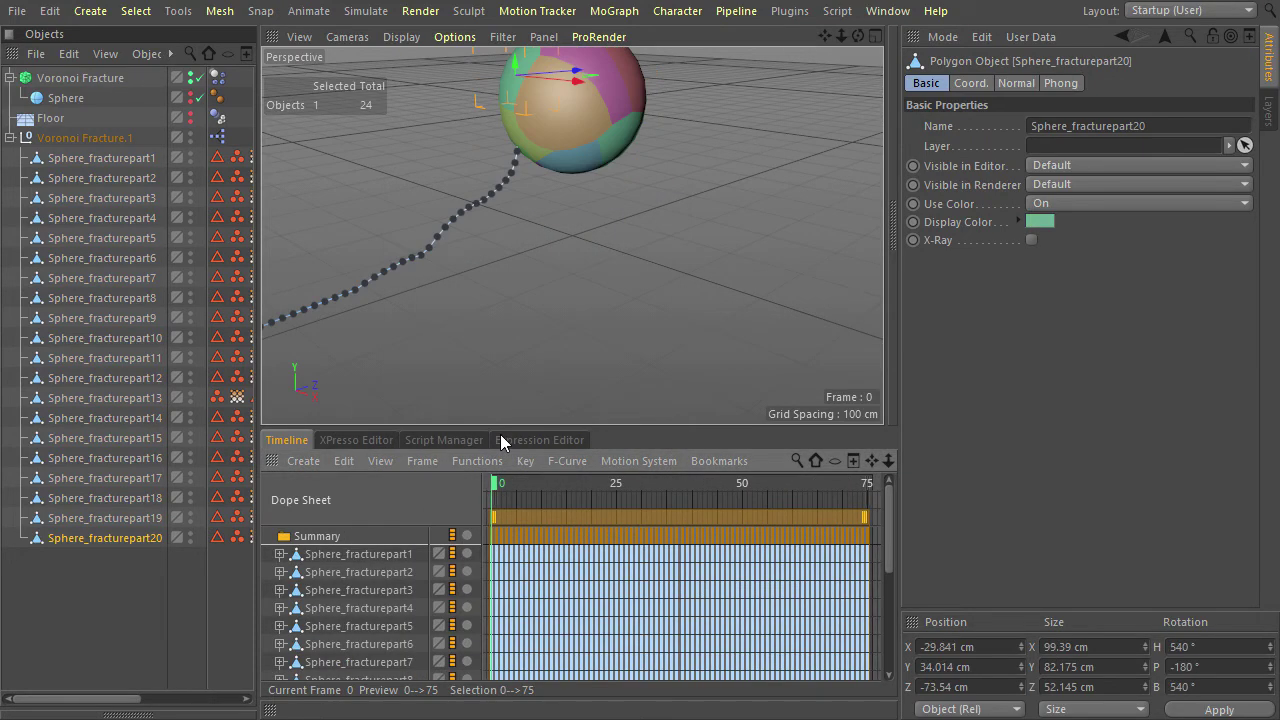
drag(135, 572, 60, 157)
Export the selected parts to FBX as 'Sepparated Objects' with PLA to Vertex Cache disabled.
click(17, 10)
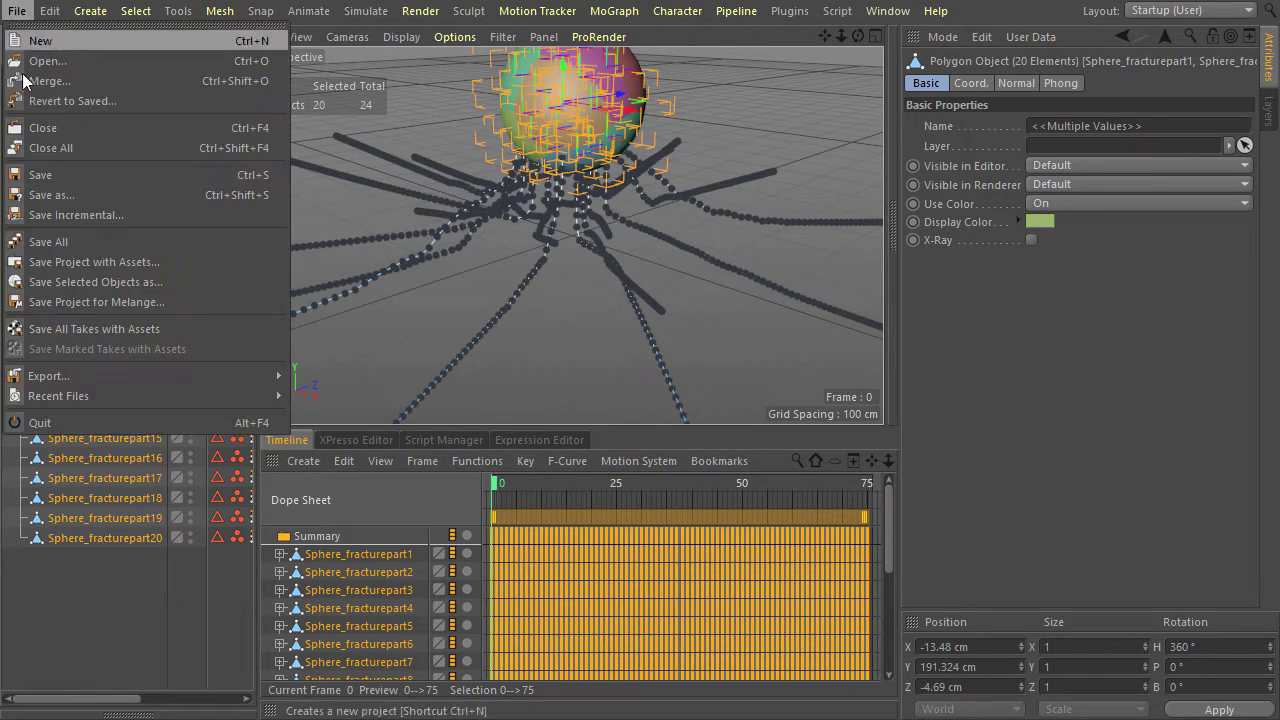
mouse_move(98, 374)
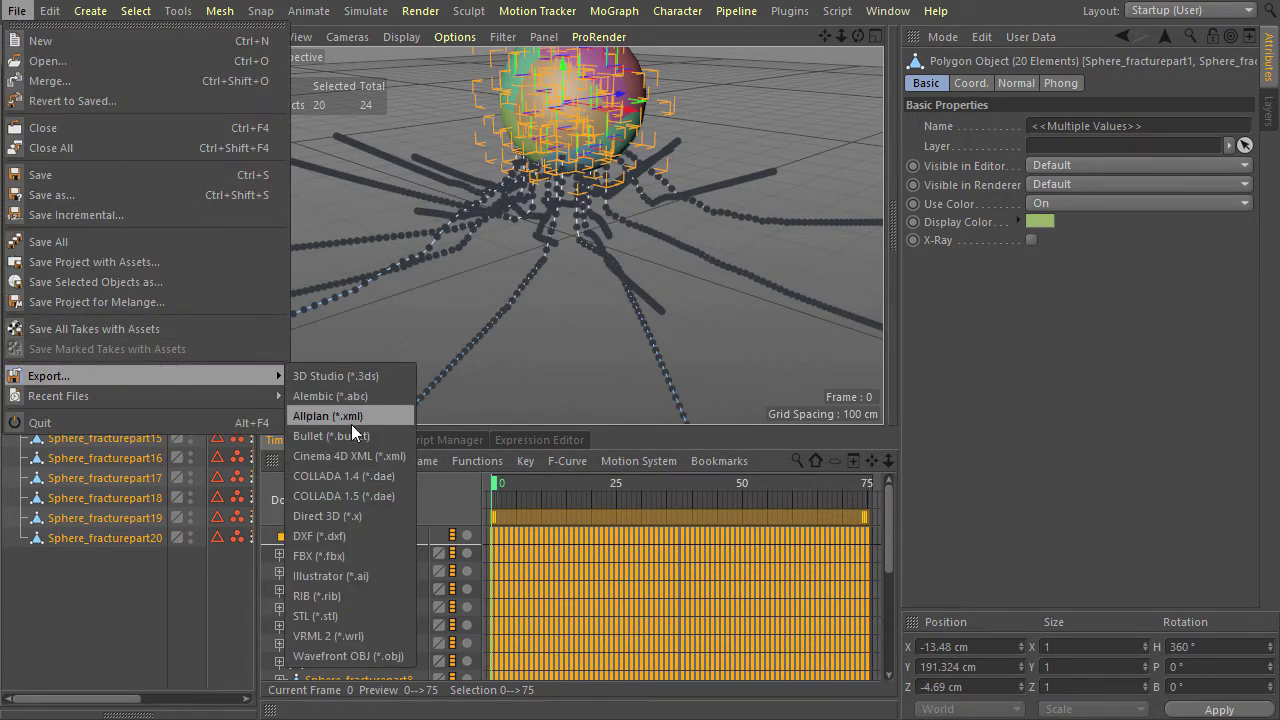
click(363, 550)
text(Seppara)
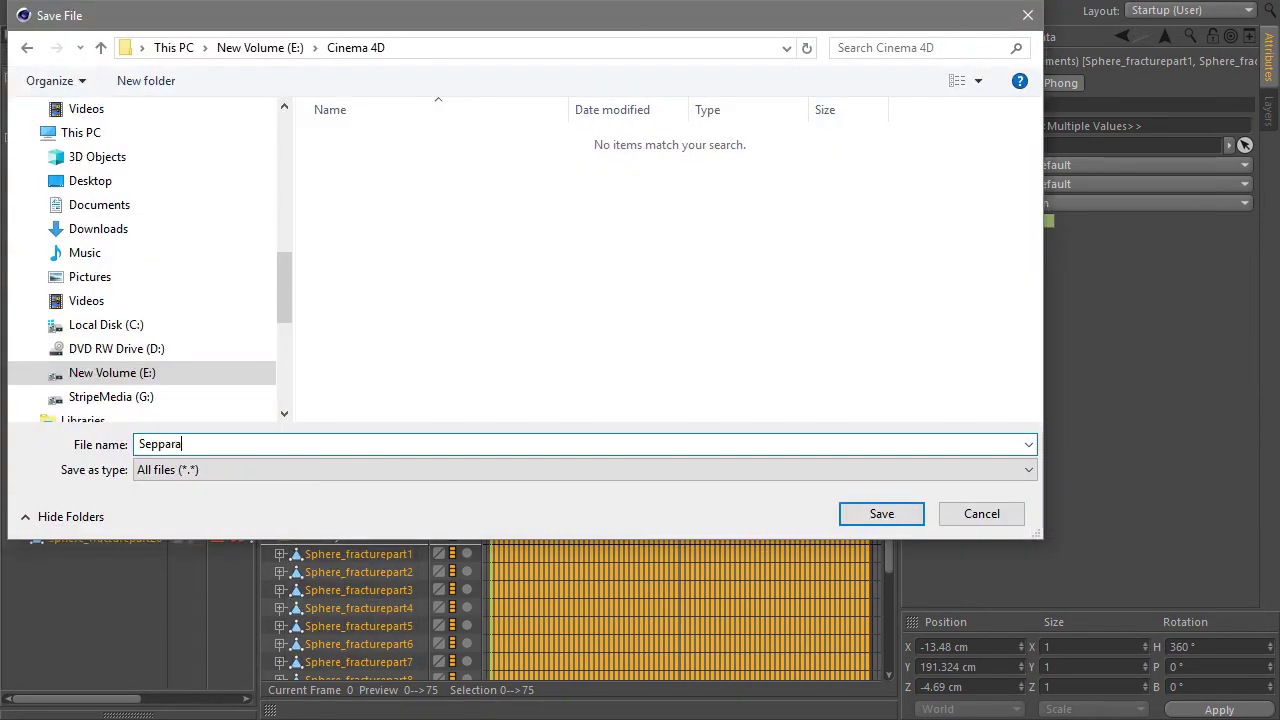
text(ted Objects.fbx)
key(Return)
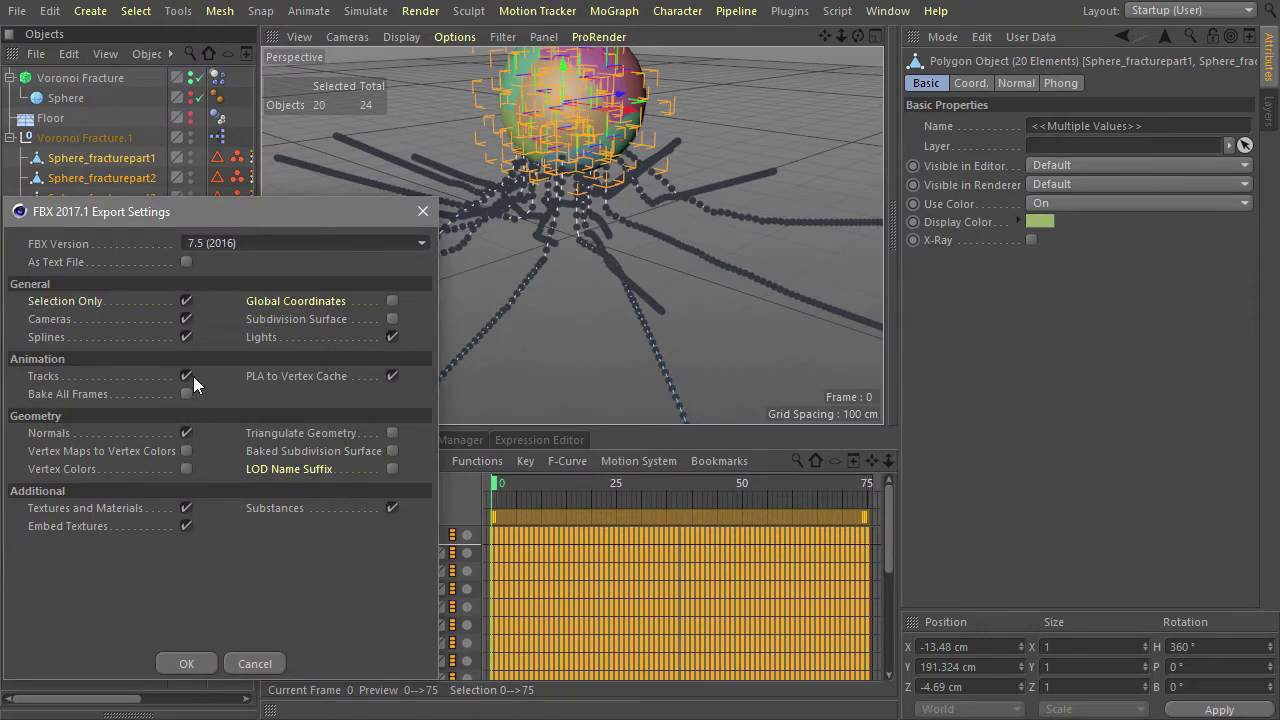
click(392, 376)
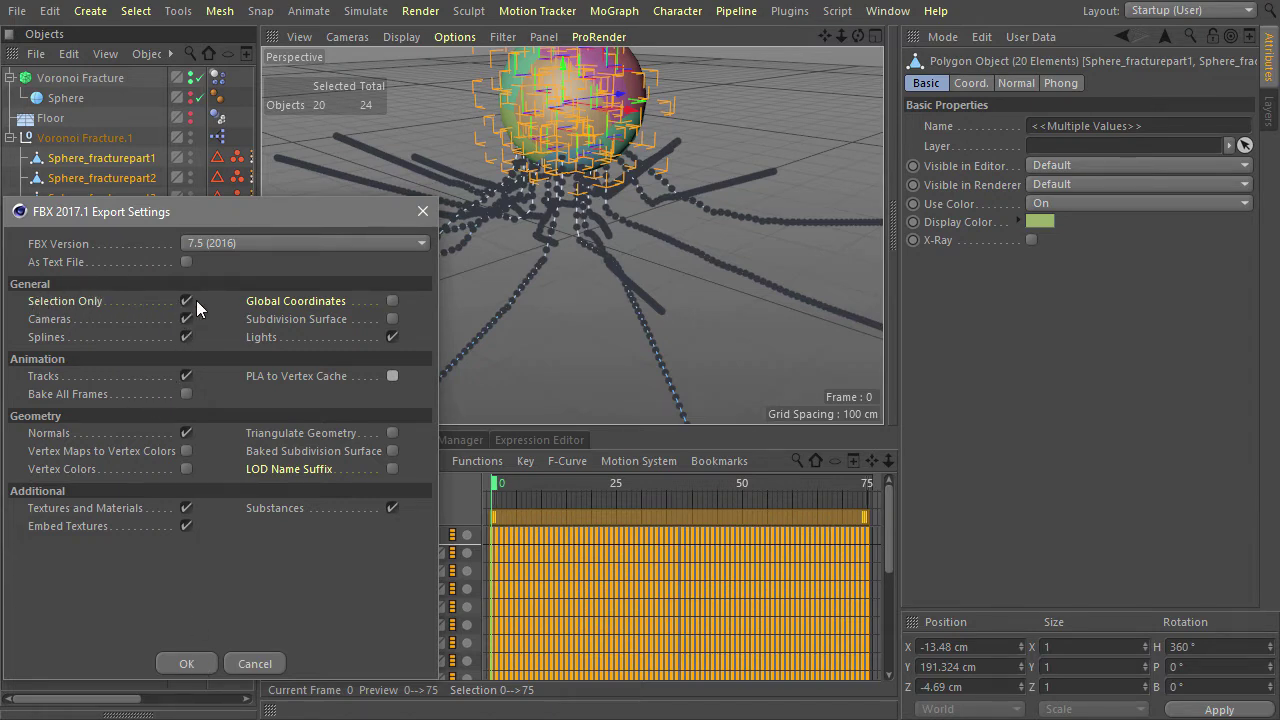
click(201, 668)
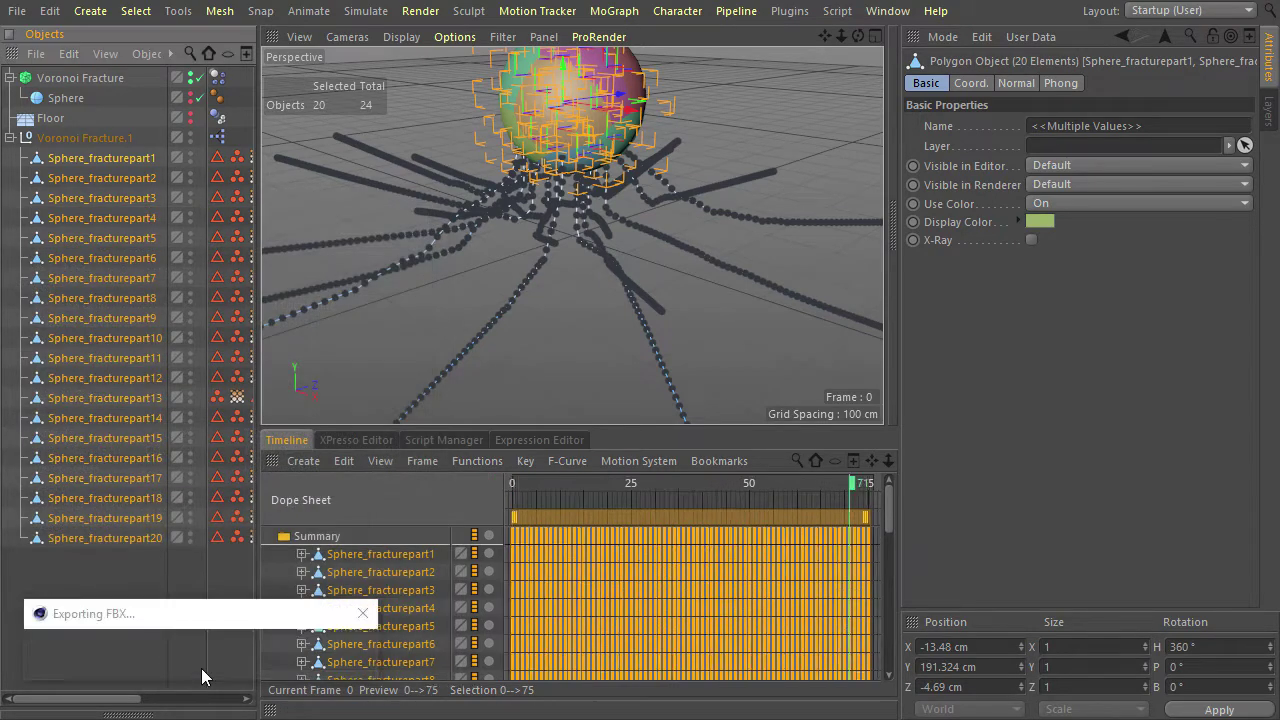
Create a new scene and merge Sepparated Objects.fbx into it with Clean Tracks enabled.
click(17, 11)
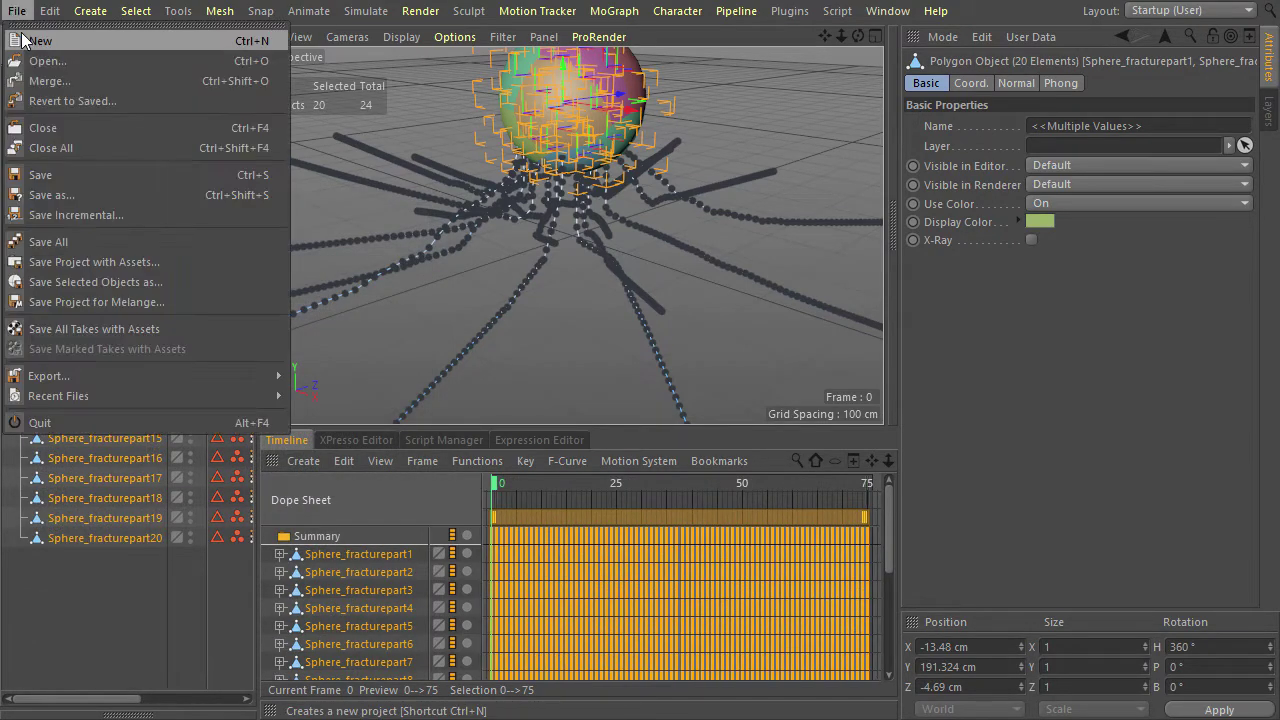
click(24, 36)
click(17, 11)
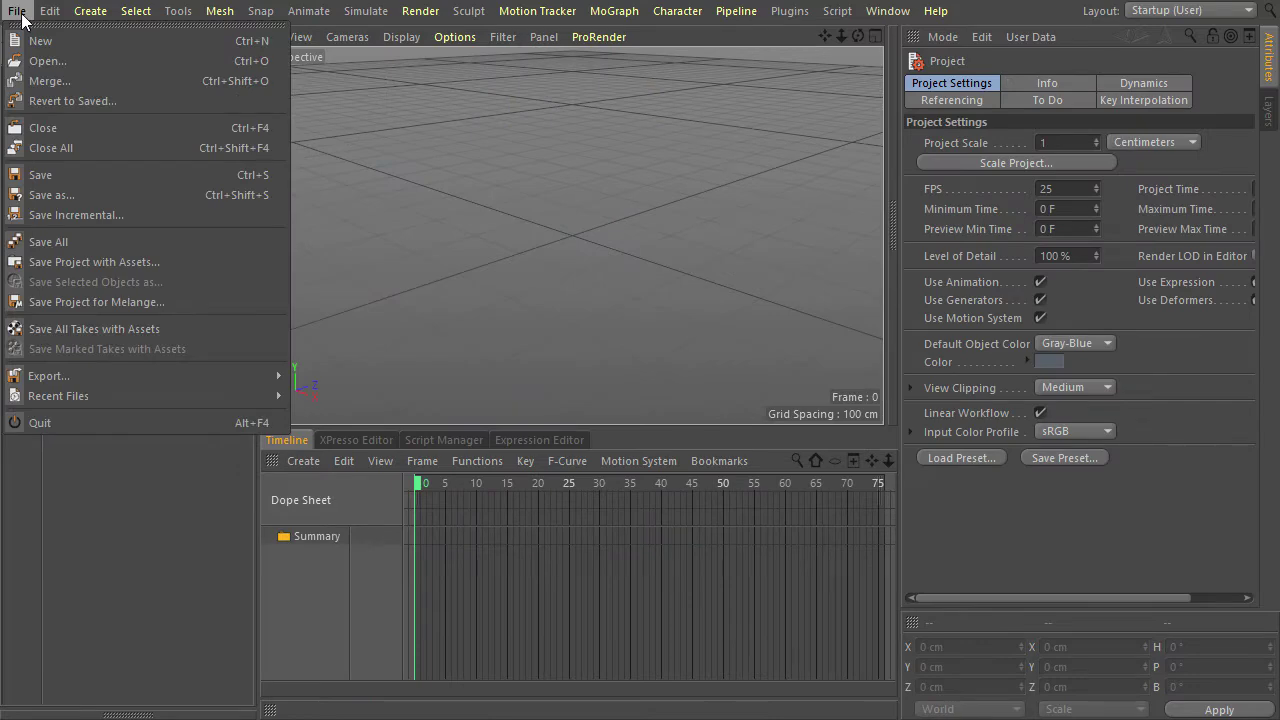
click(44, 82)
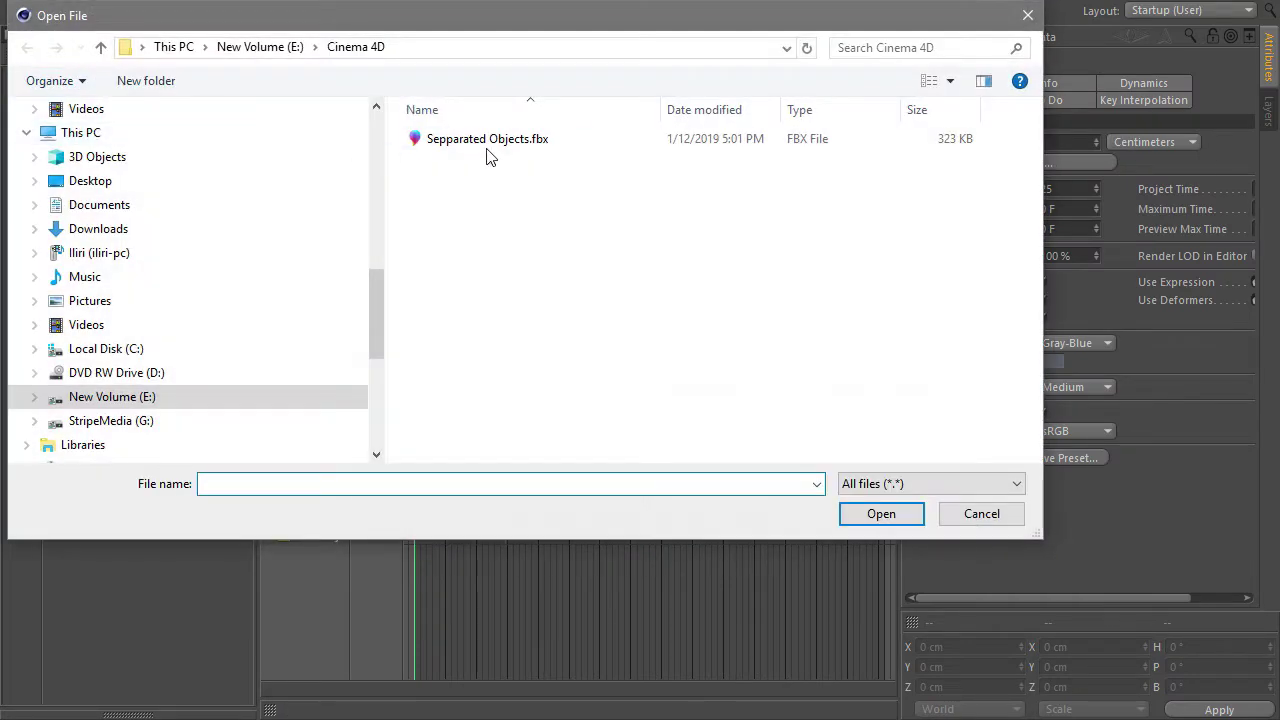
click(488, 140)
click(885, 514)
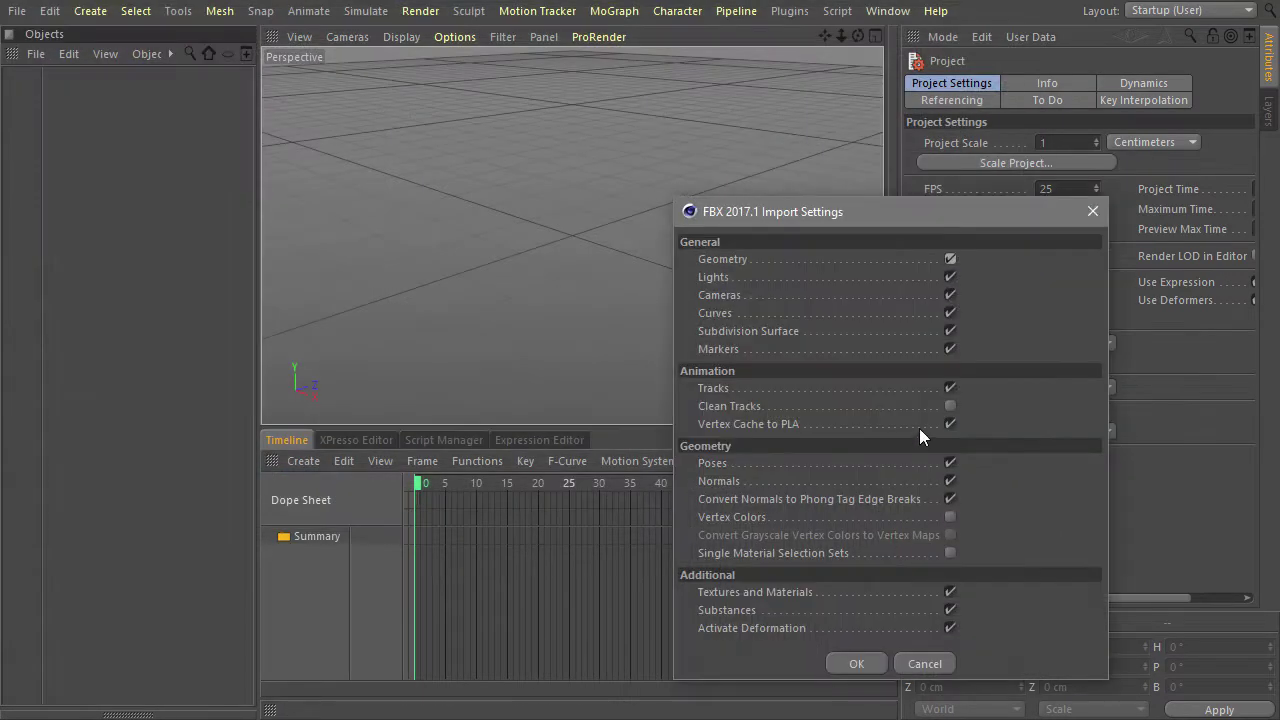
click(950, 406)
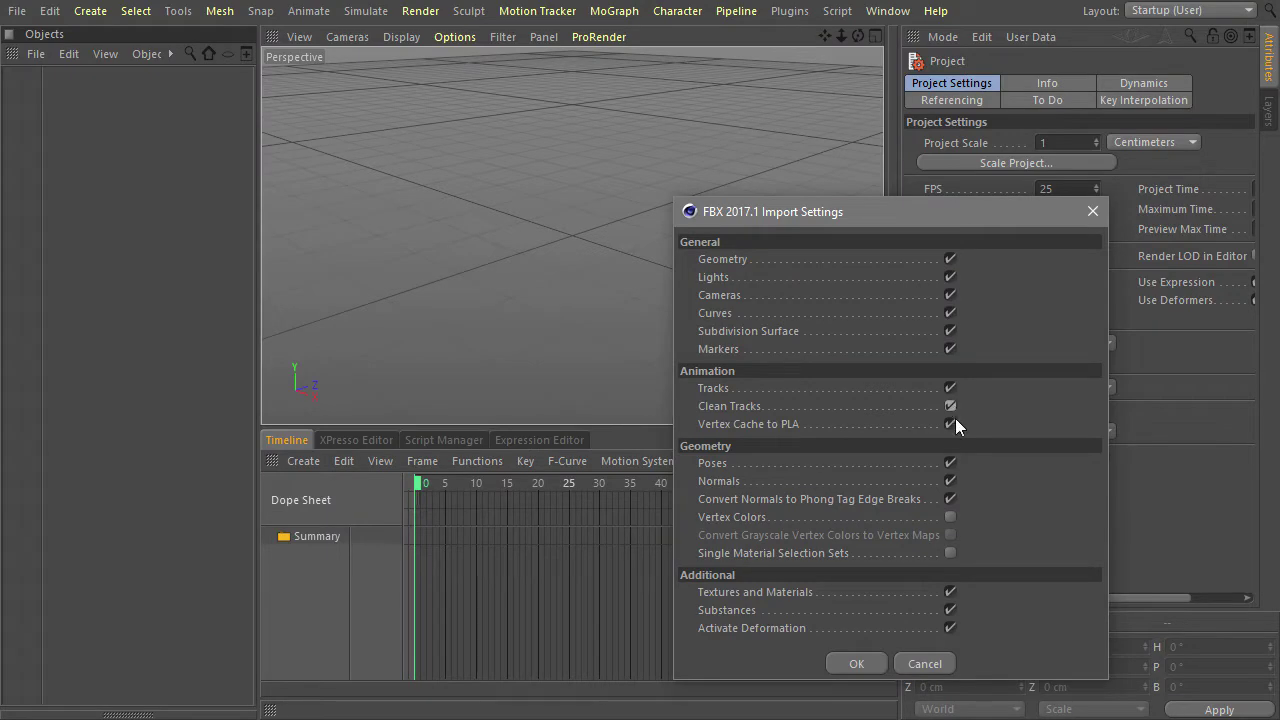
click(856, 664)
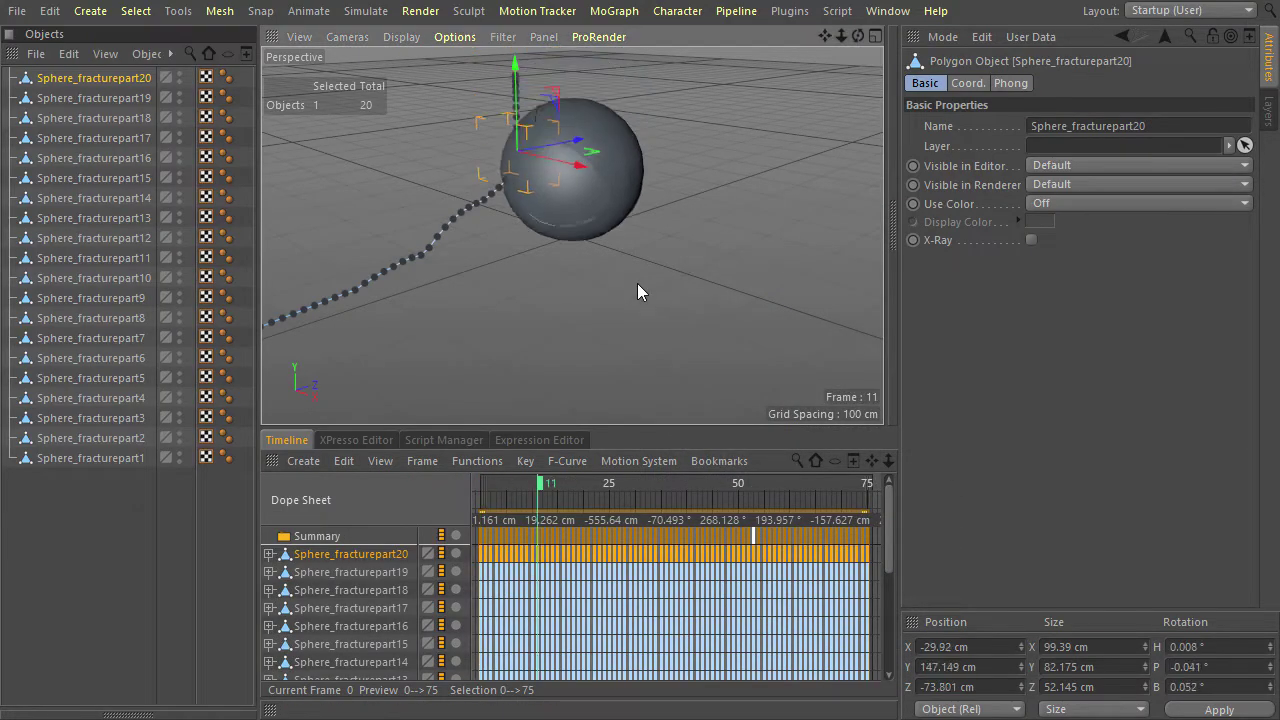
Select all imported parts, play their baked scatter, then stop and rewind to frame 0.
drag(107, 485, 47, 70)
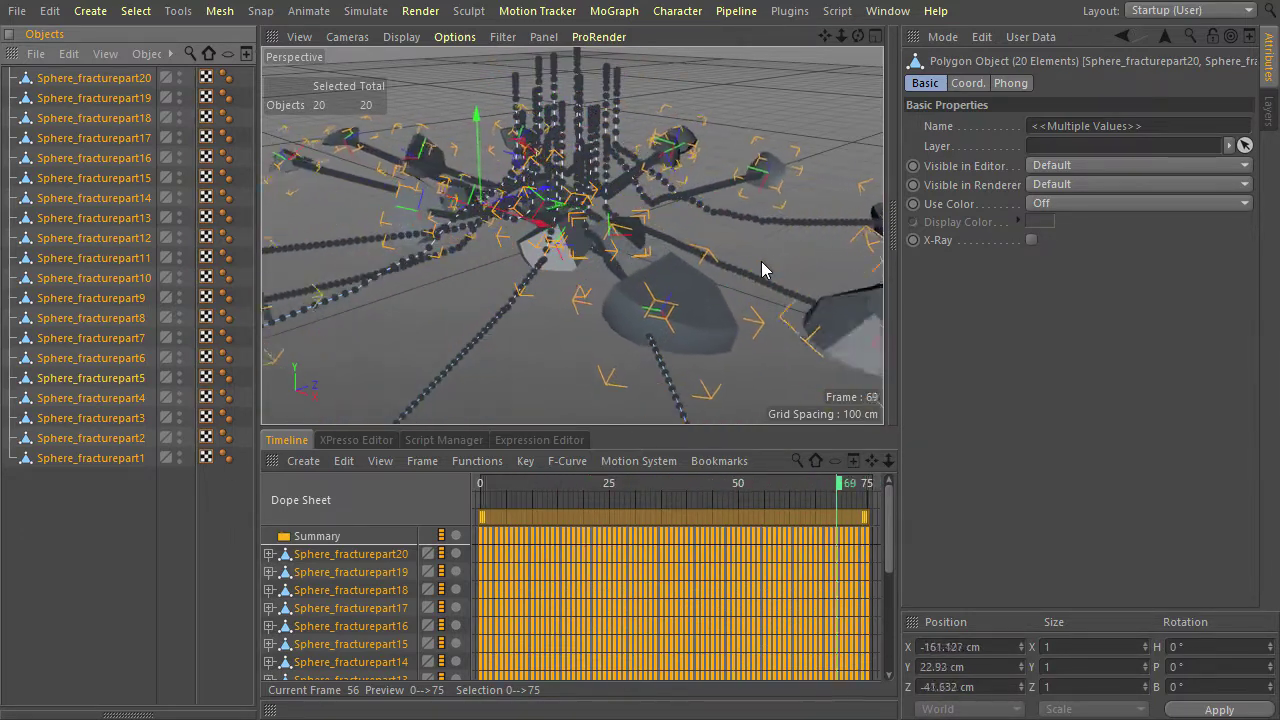
key(F8)
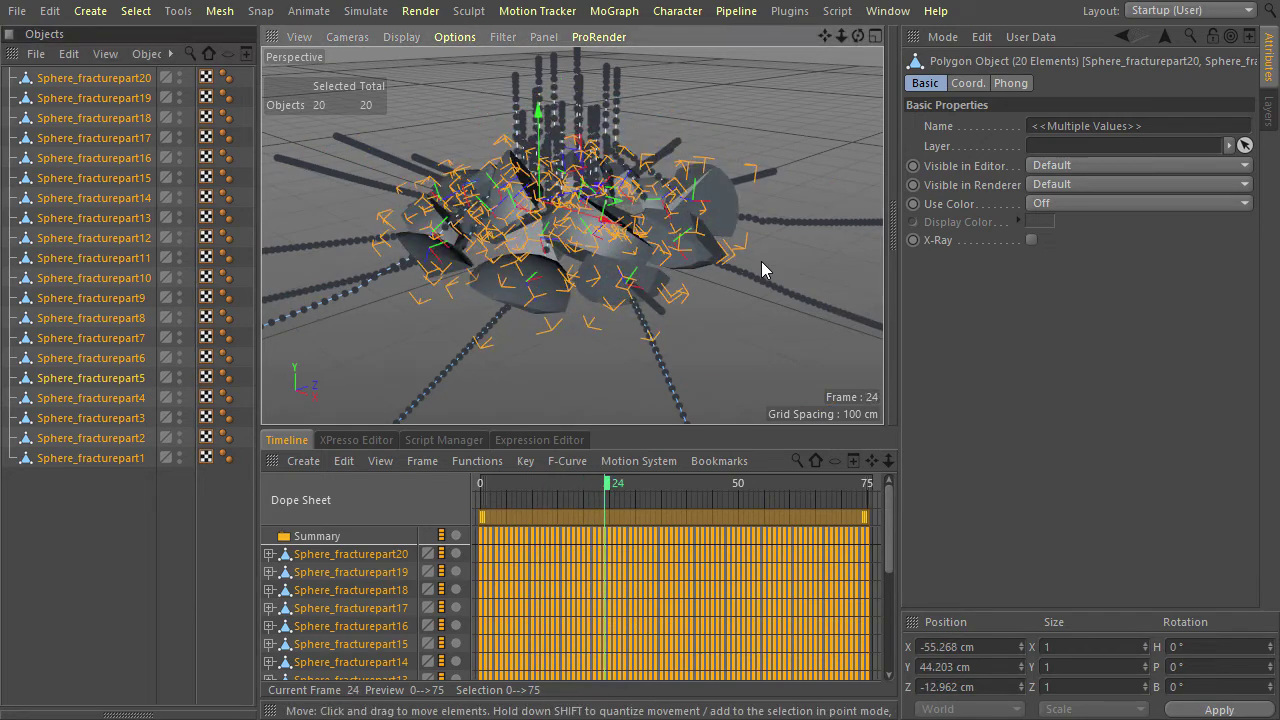
key(shift+f)
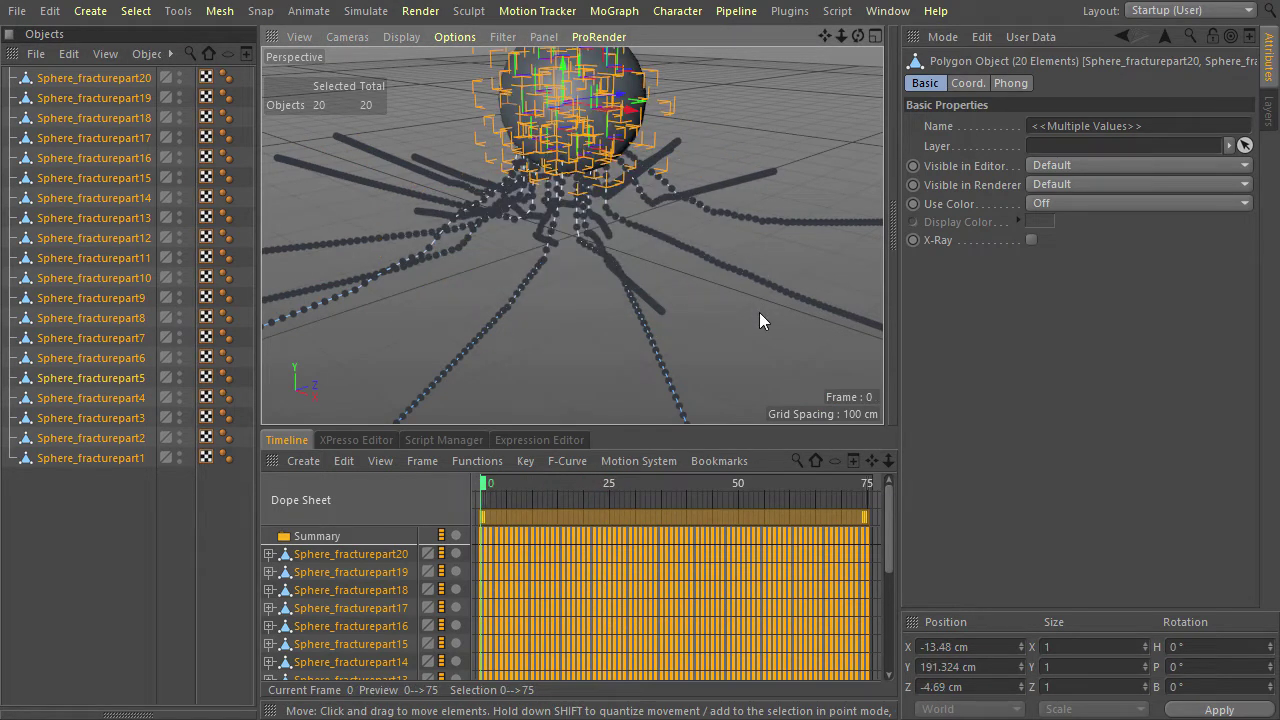
Switch to Live Selection and create a new Null object via the command search.
key(9)
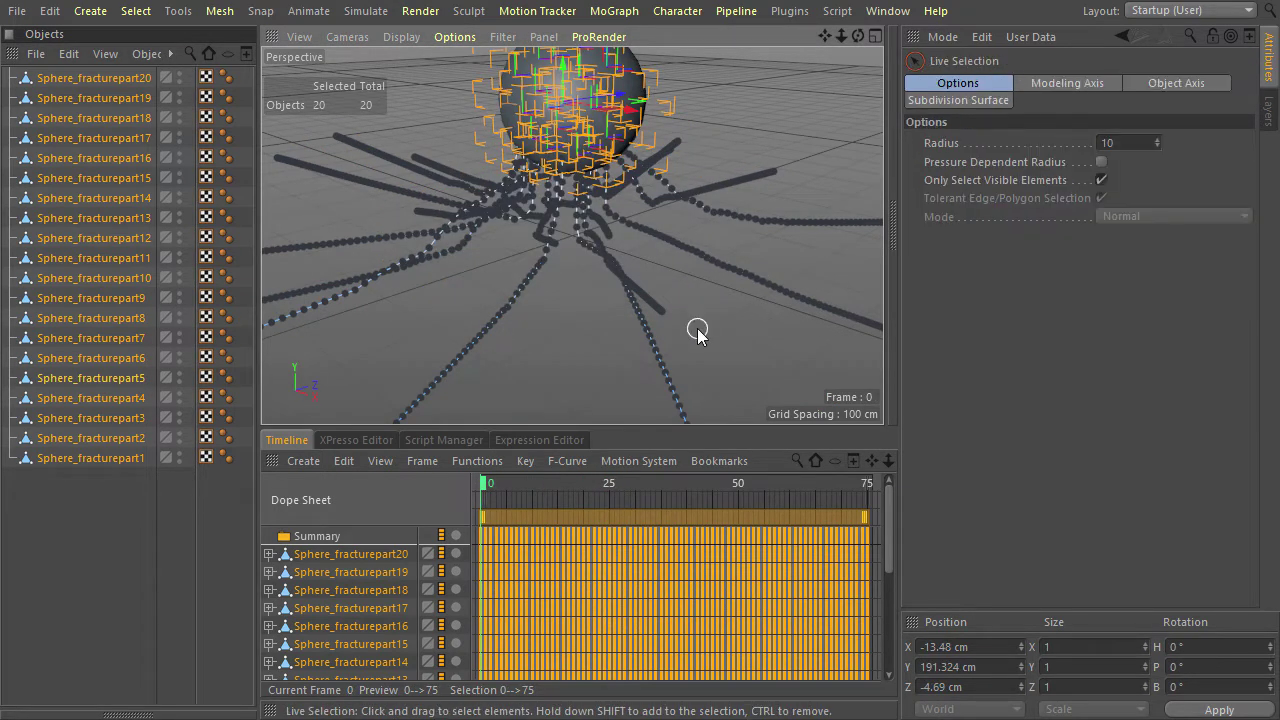
key(shift+c)
text(null)
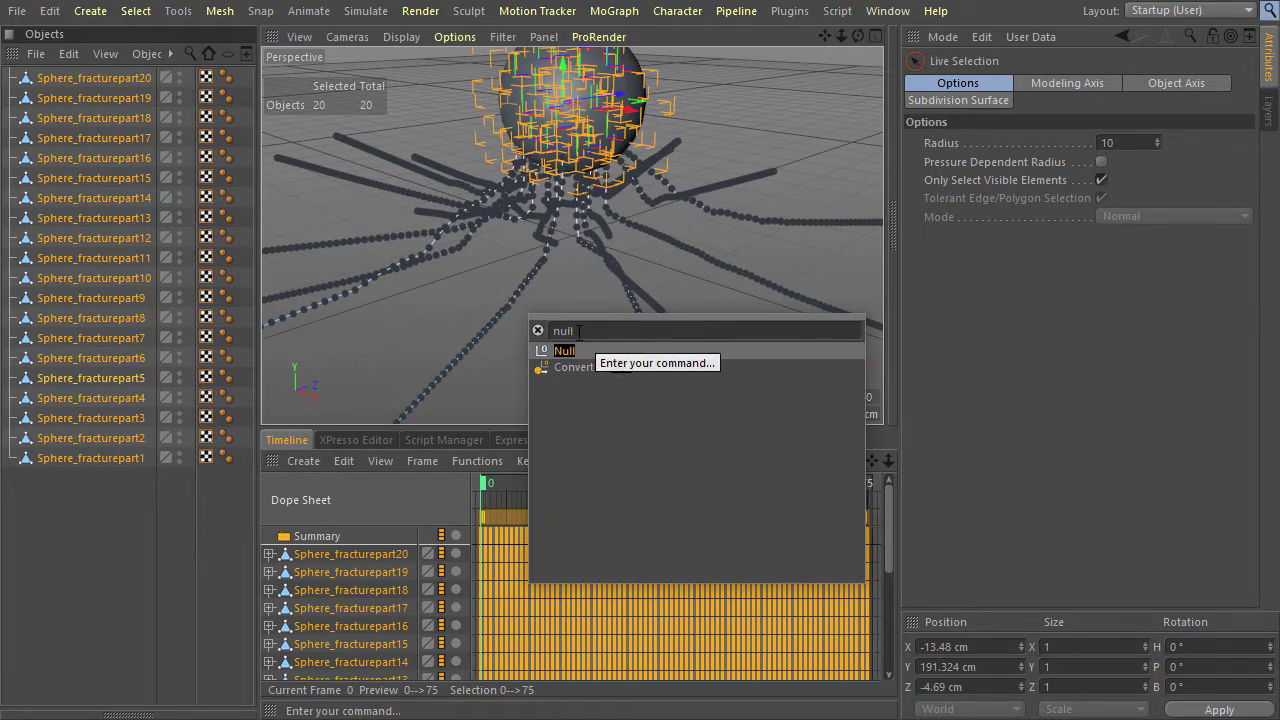
click(563, 349)
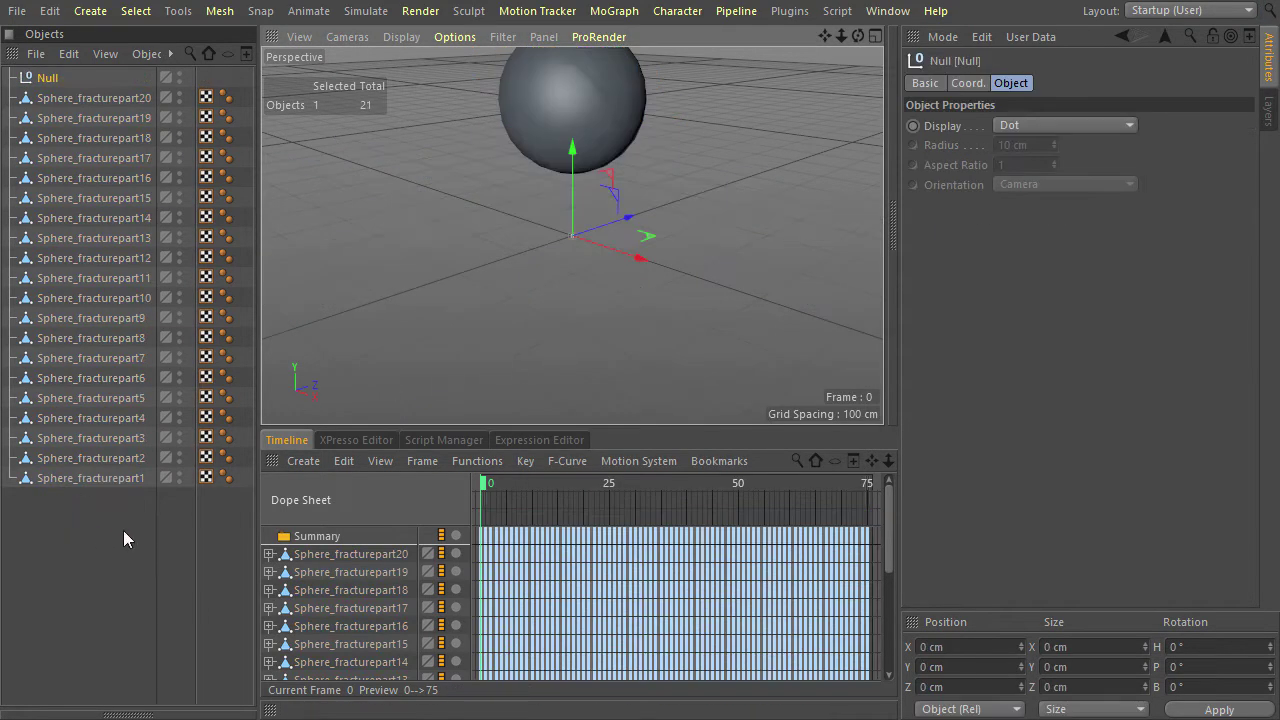
Replace all 20 fracture parts with the Null and play back the animation.
drag(125, 530, 57, 99)
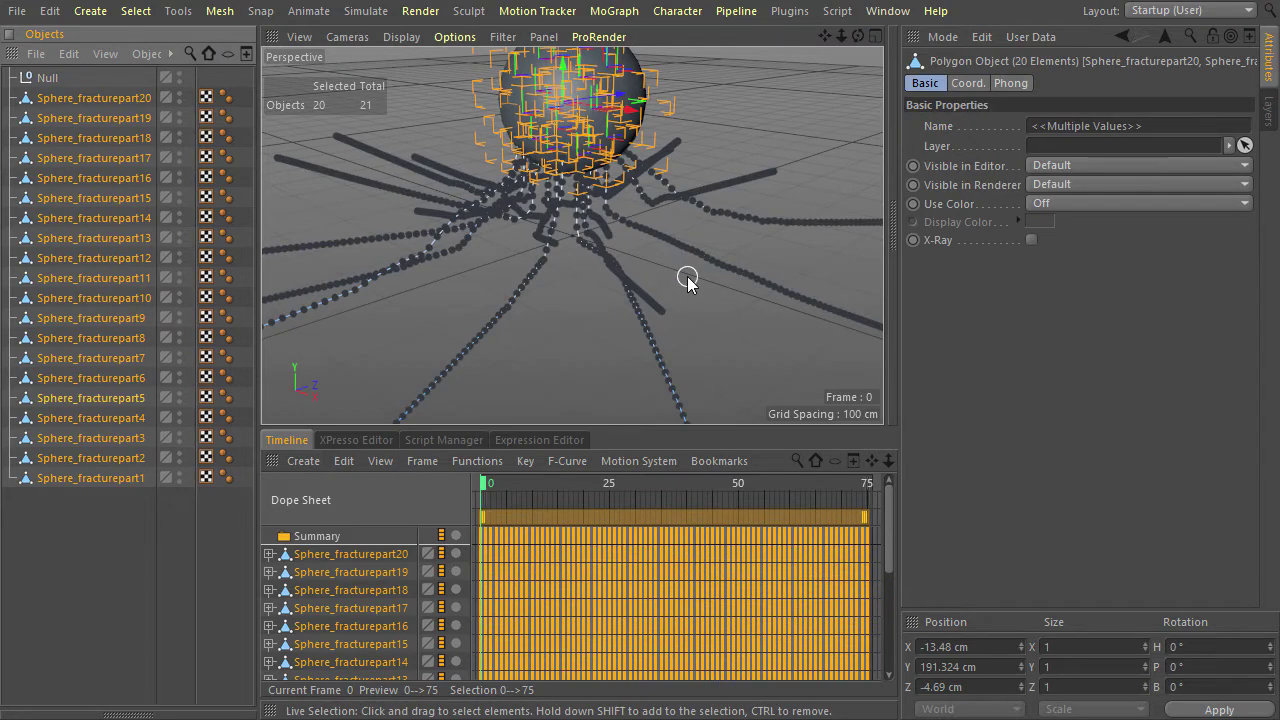
key(shift+c)
text(replace)
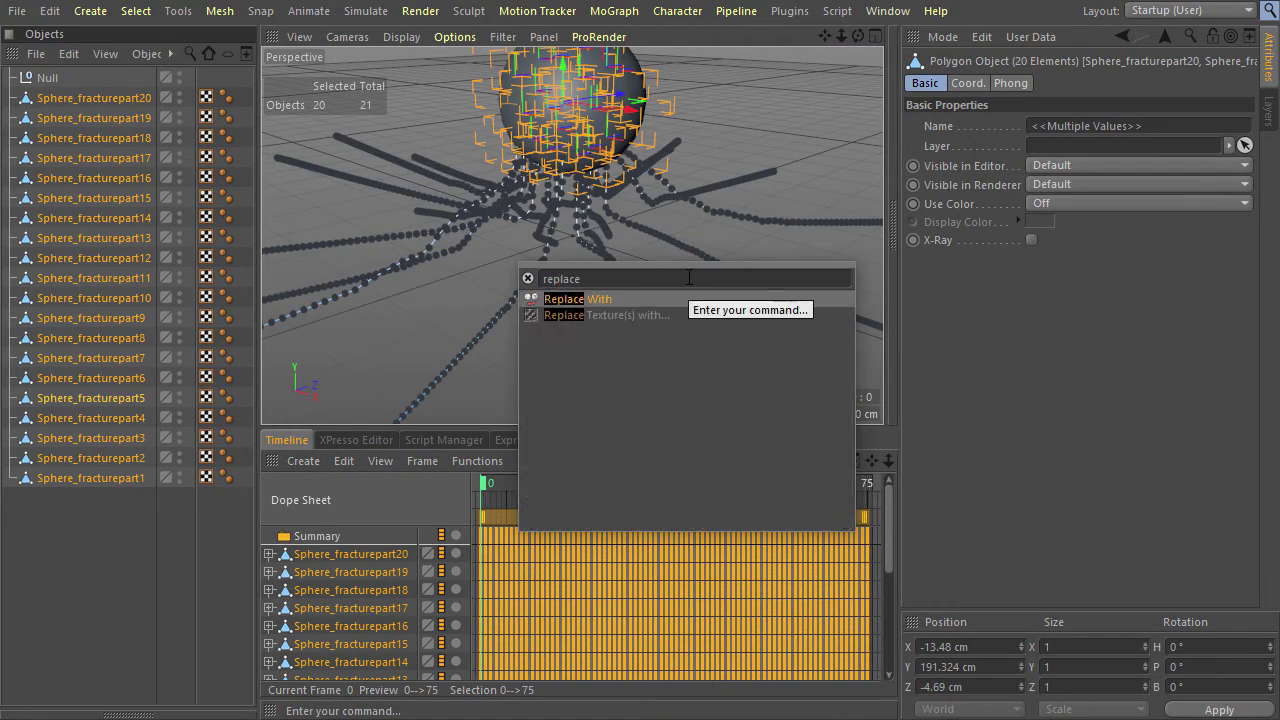
click(596, 299)
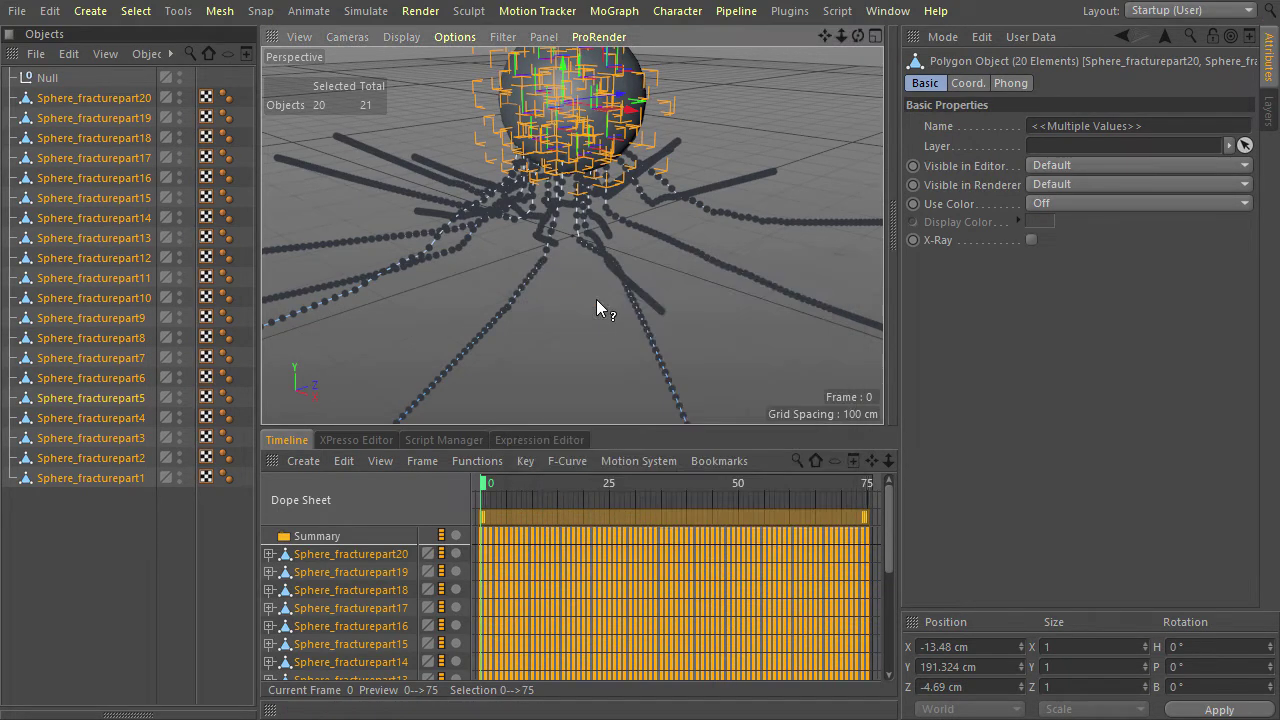
click(50, 80)
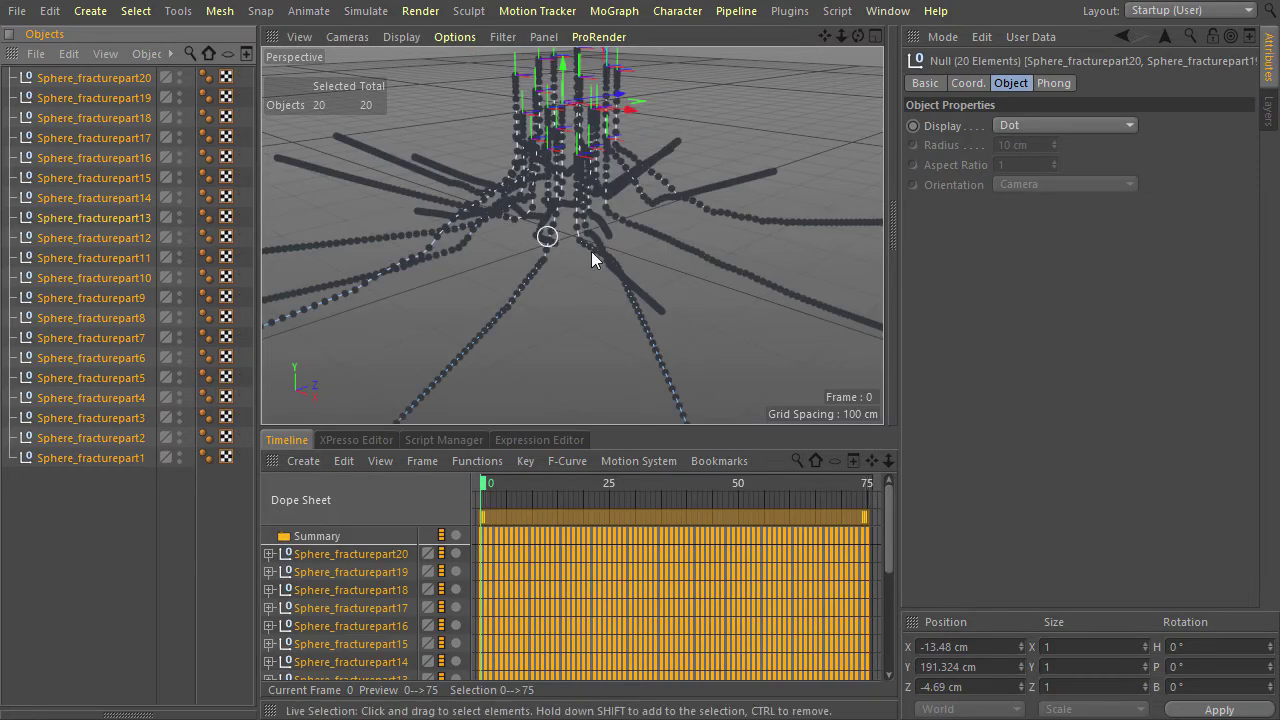
key(F8)
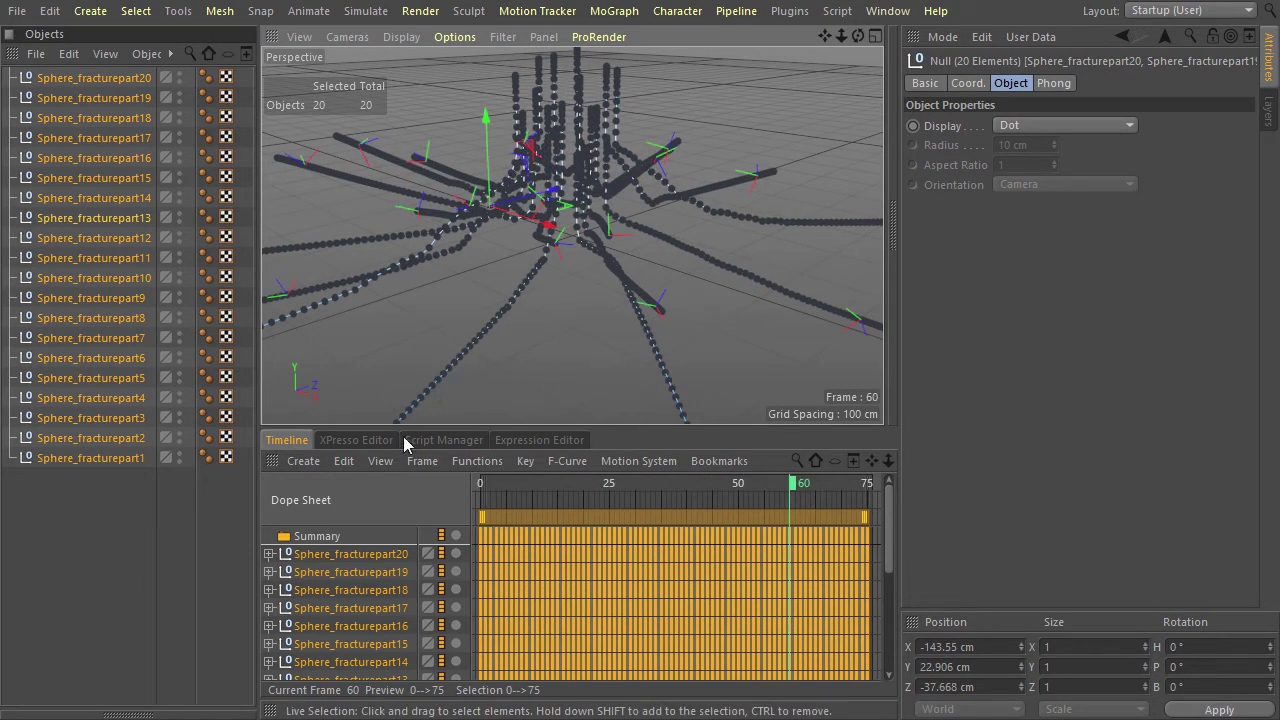
Close the timeline, deselect everything, and close the scene without saving.
click(266, 462)
click(81, 555)
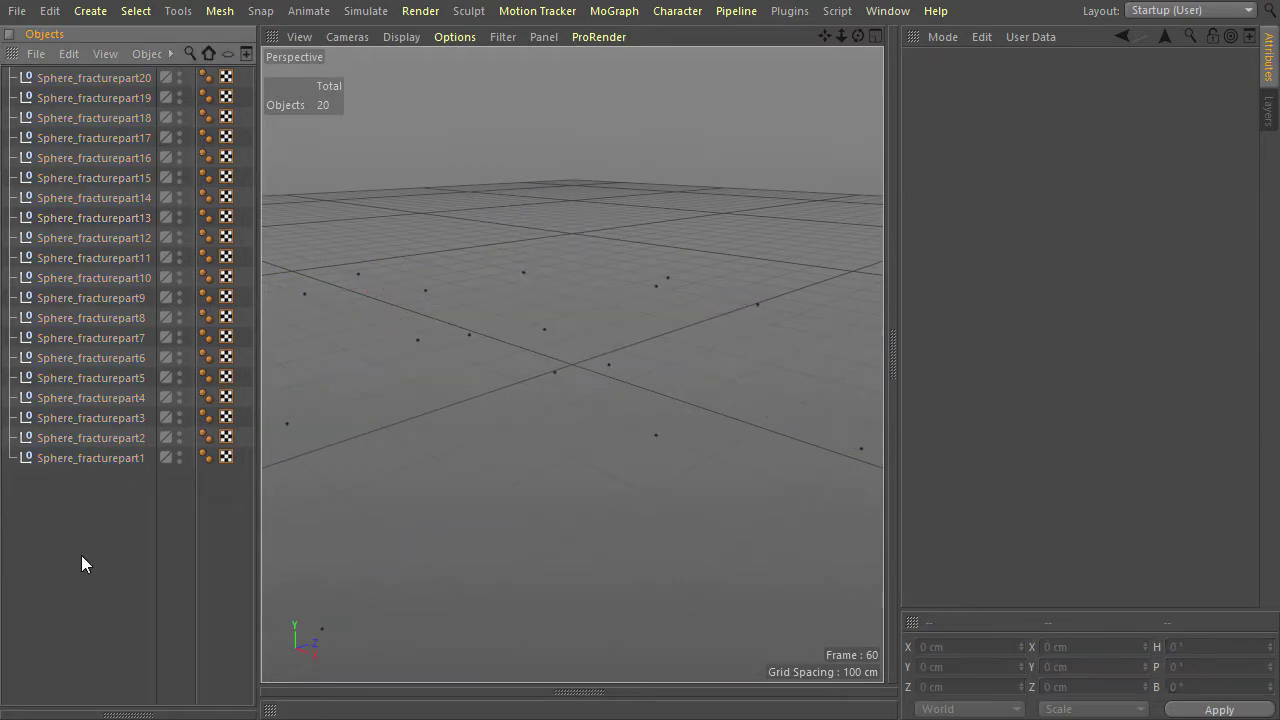
key(ctrl+F4)
click(678, 425)
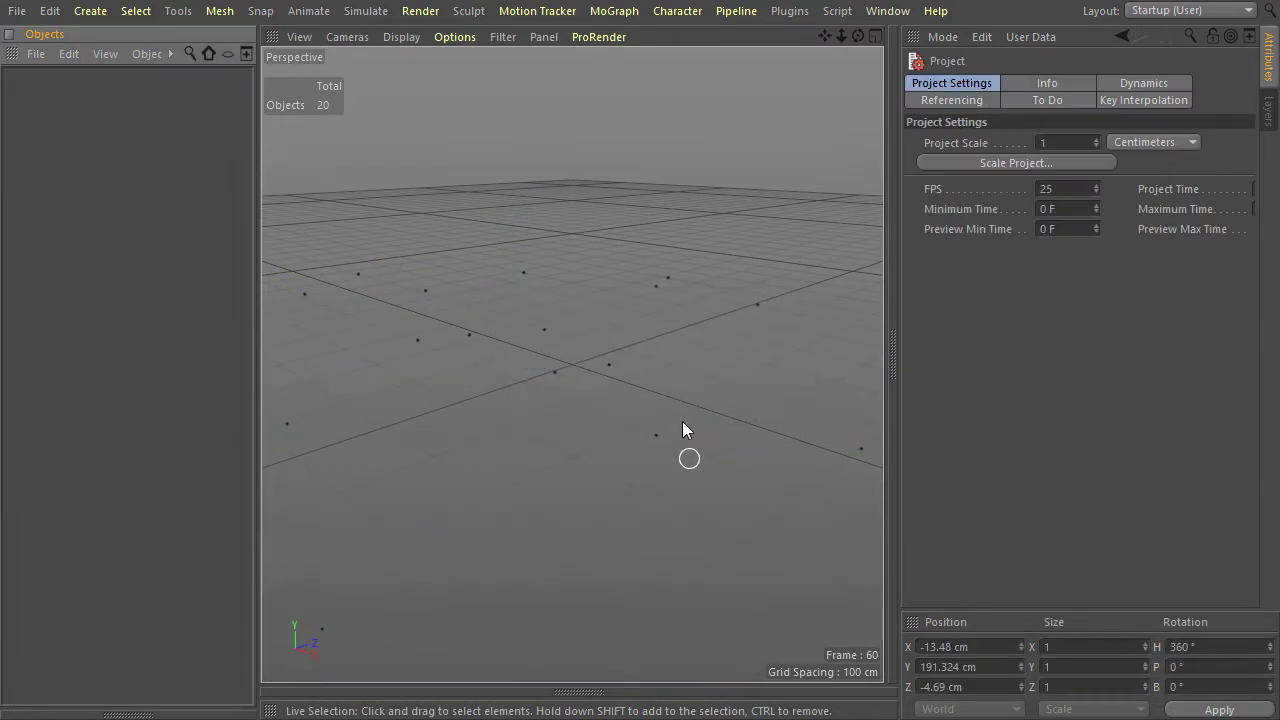
Delete Voronoi Fracture.1 and wrap Voronoi Fracture in a Connect object with Weld off.
click(75, 139)
key(Delete)
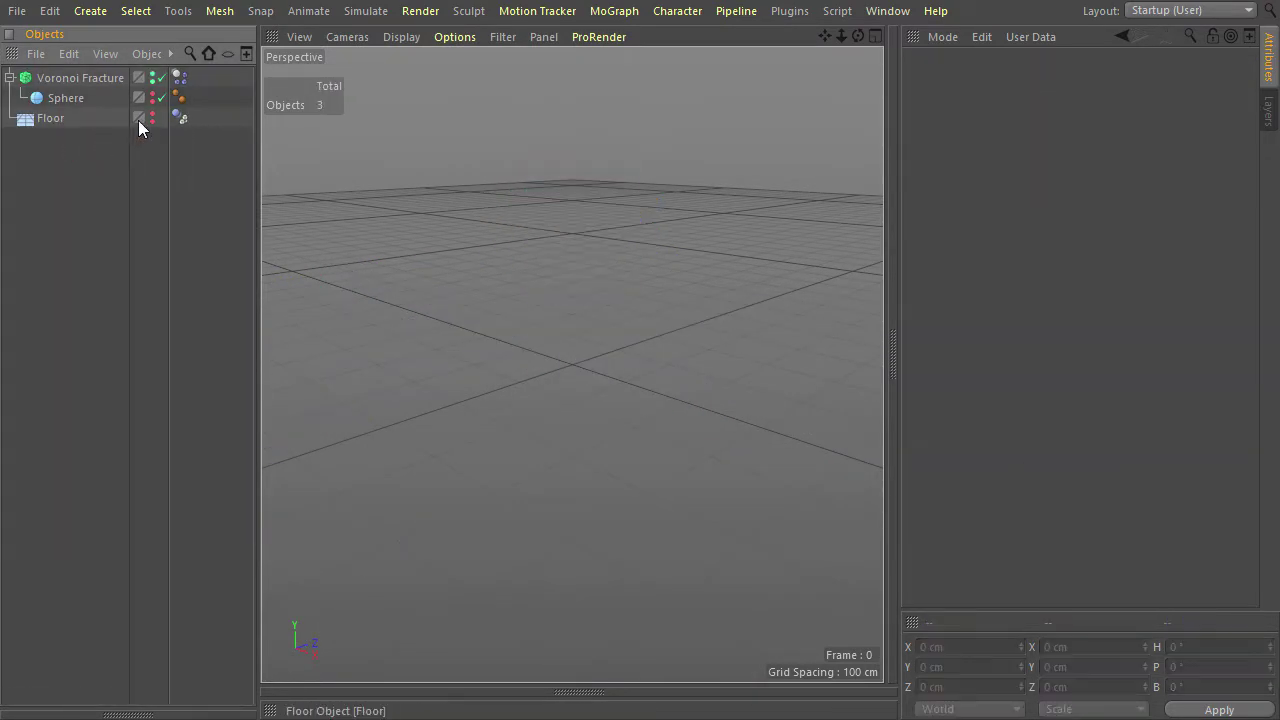
click(74, 76)
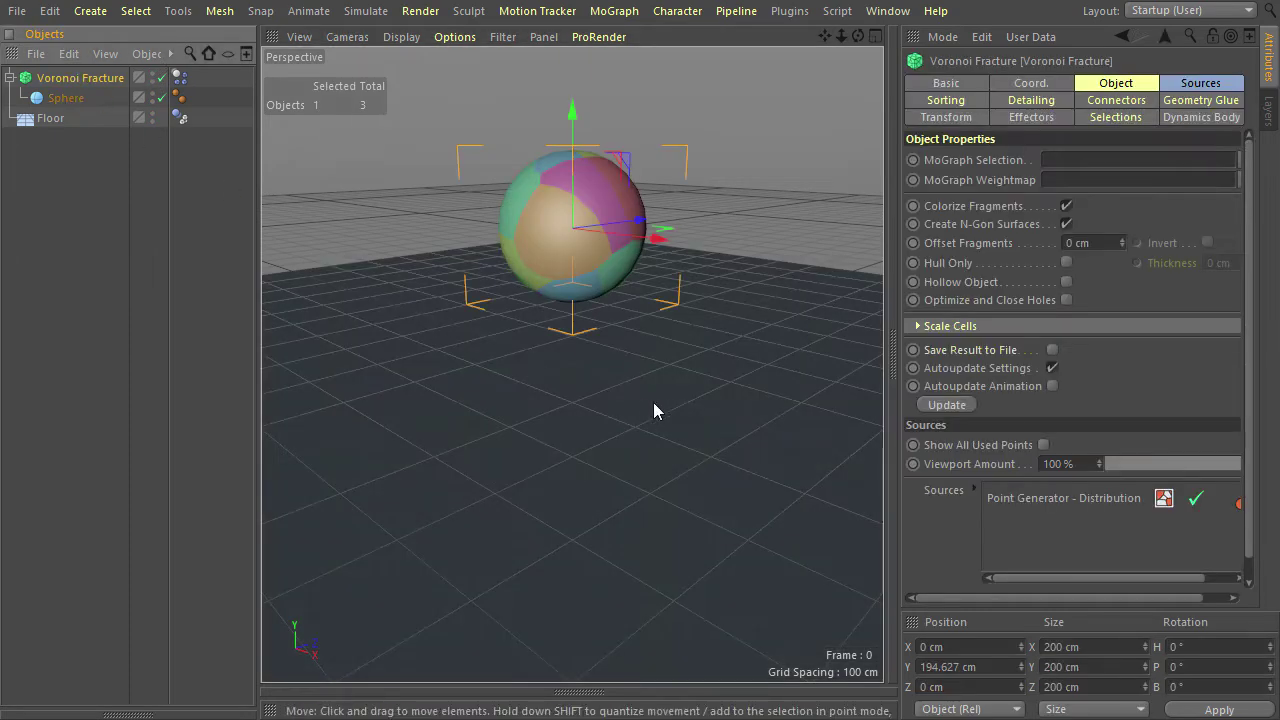
key(shift+c)
text(conn)
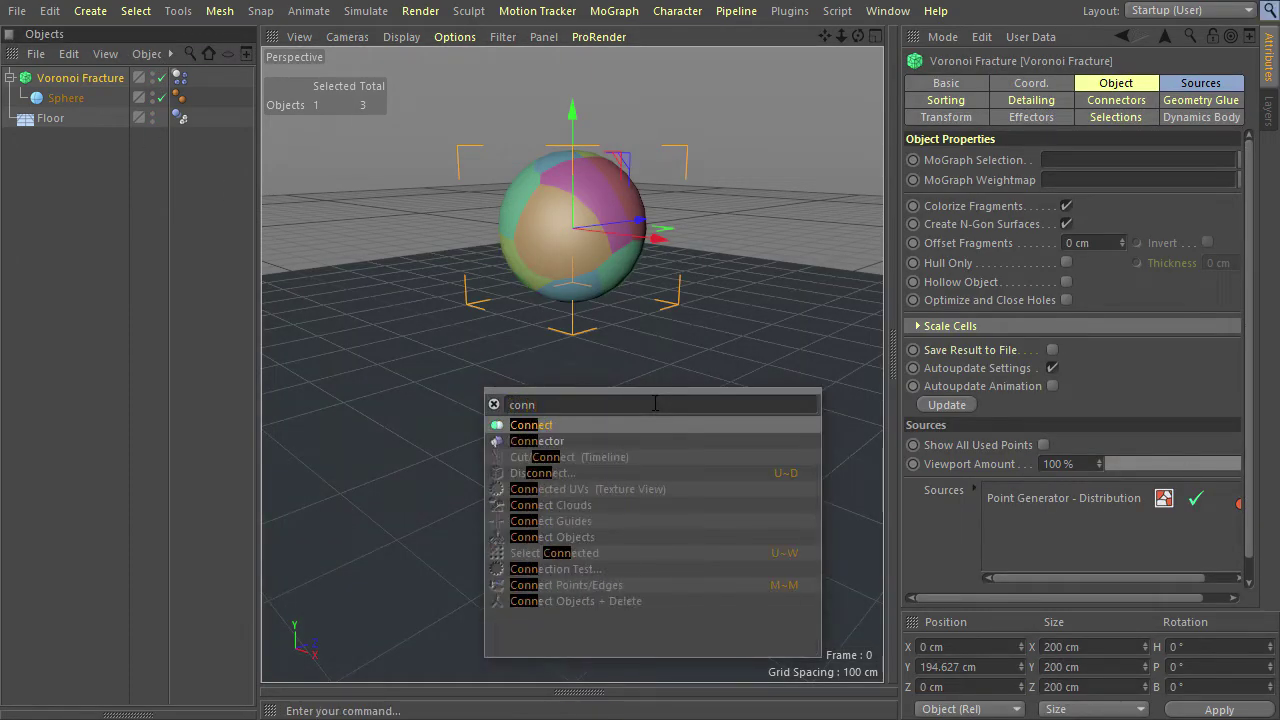
alt+click(580, 425)
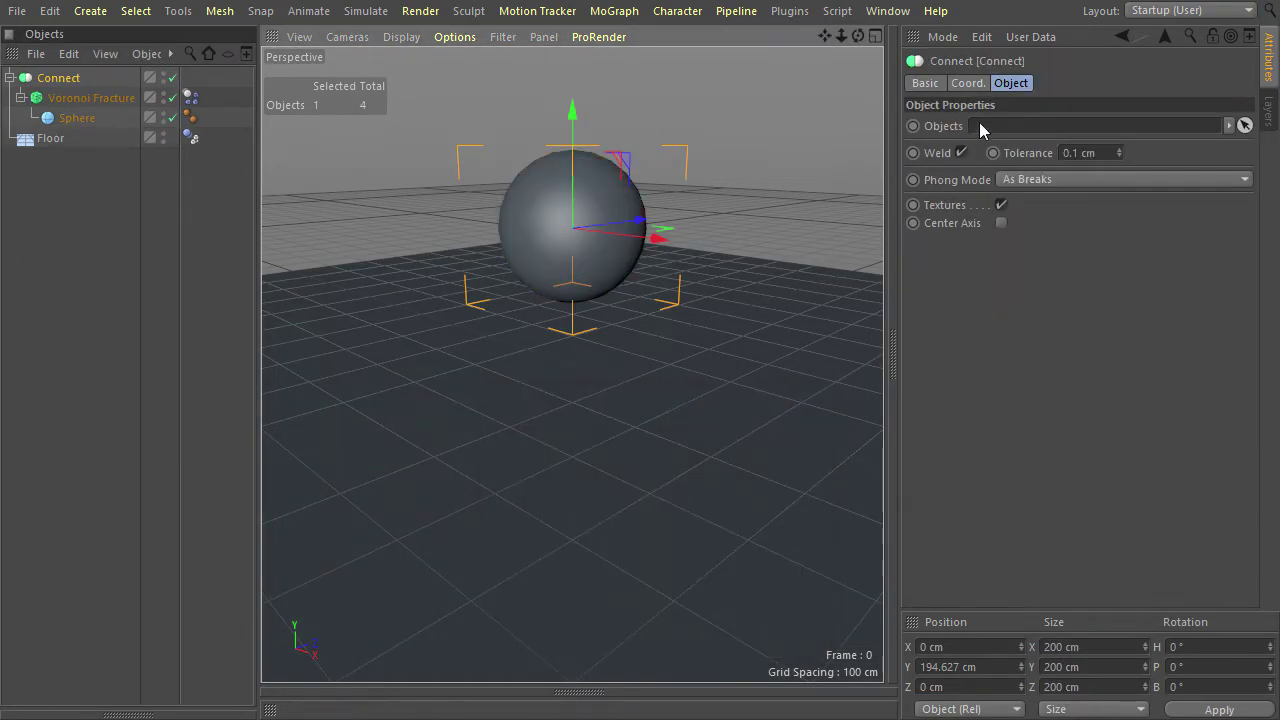
click(961, 153)
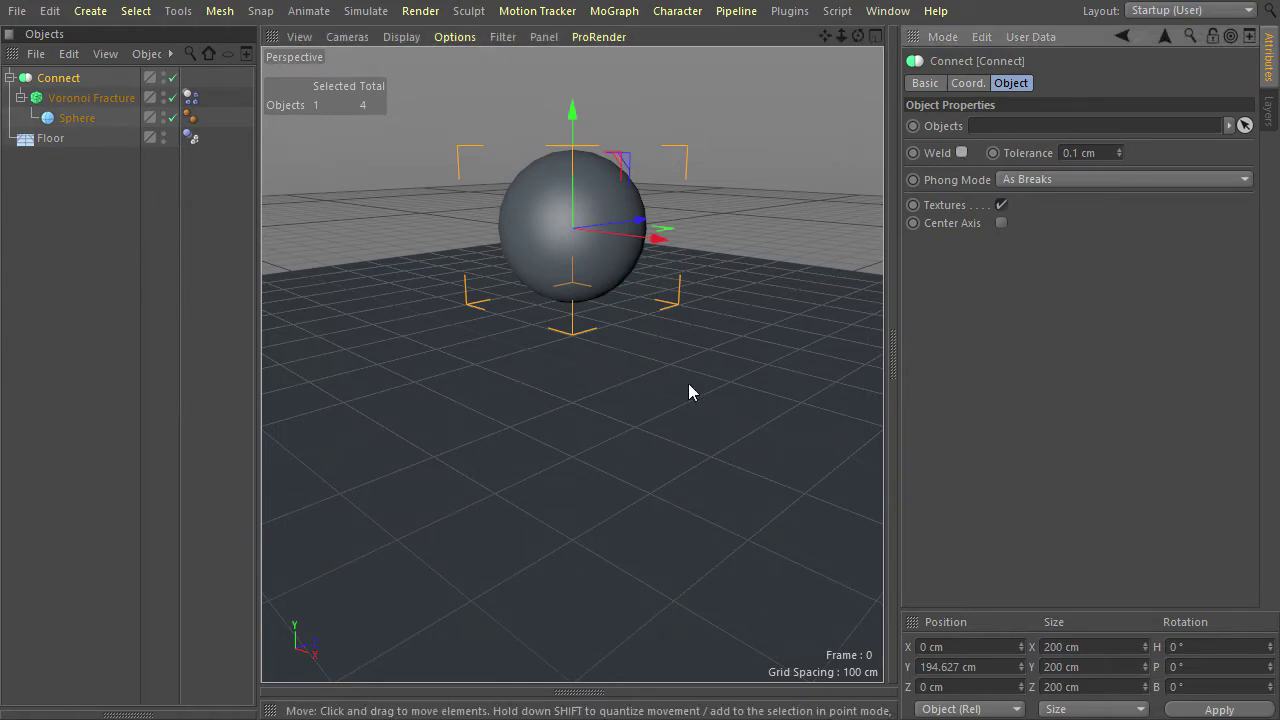
Add a Correction deformer under the Connect object via the command search.
key(shift+c)
text(correc)
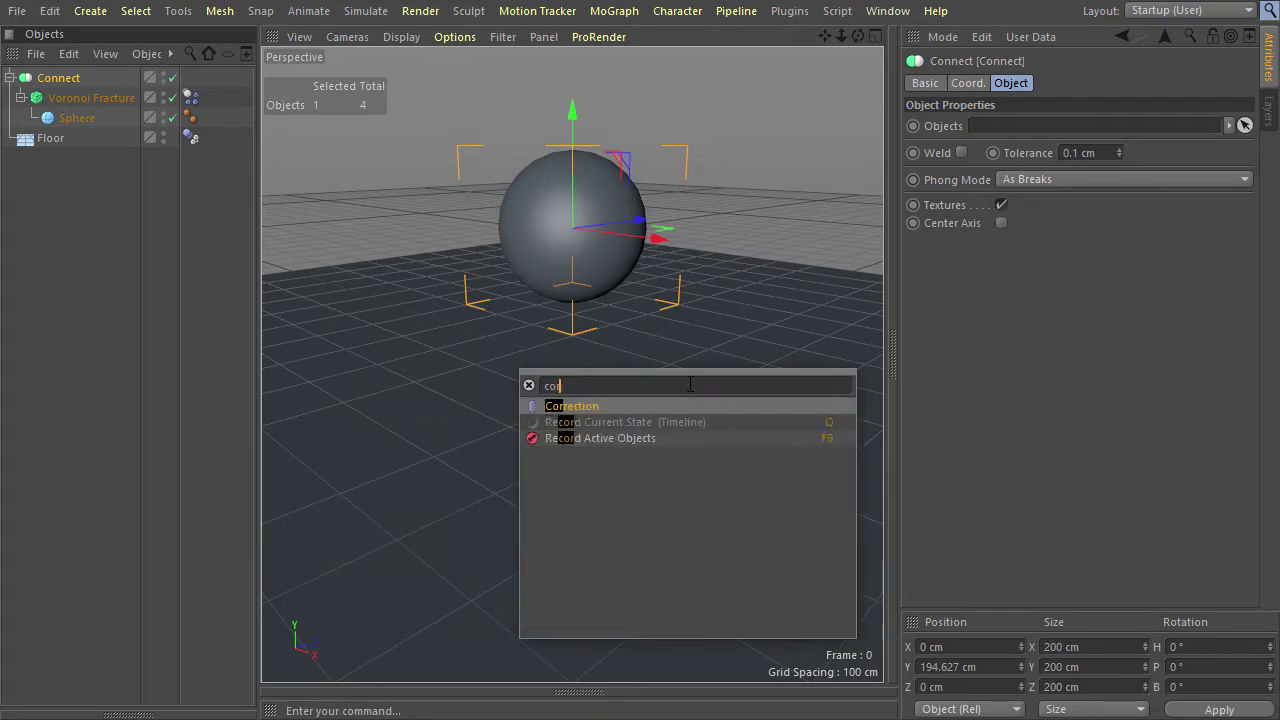
click(584, 407)
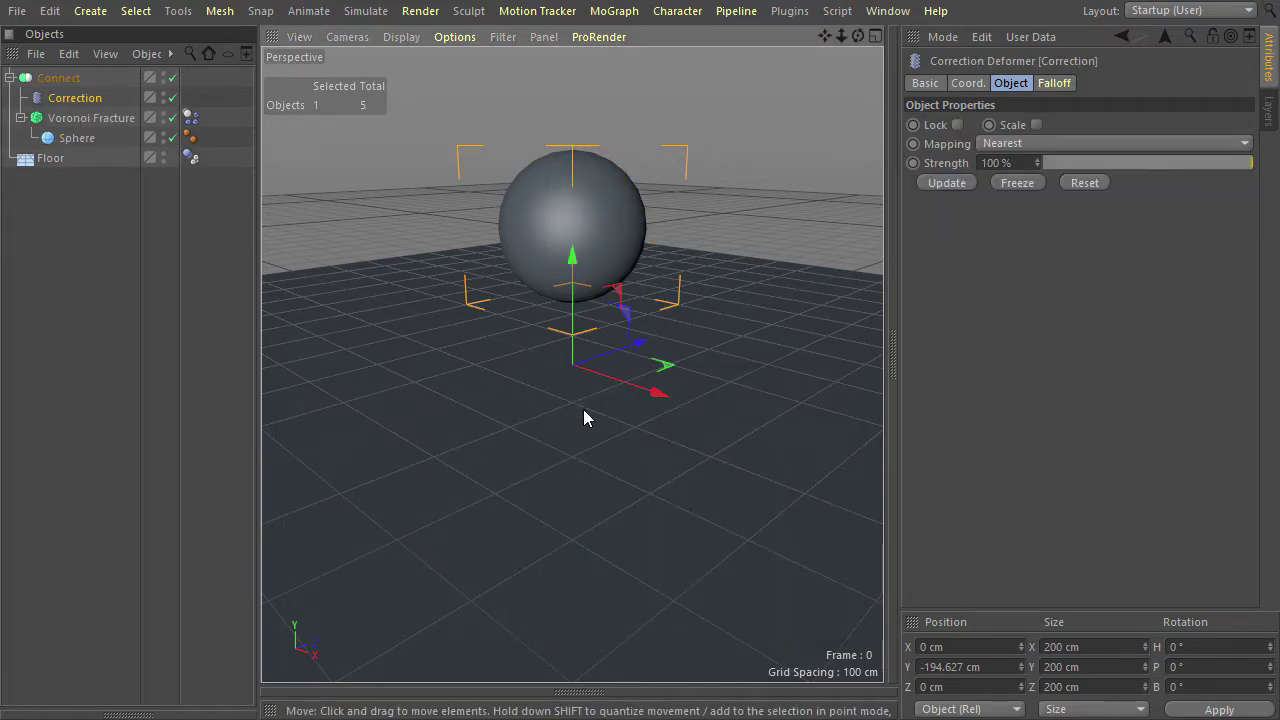
Switch to Points mode to show the 920 points and play the shatter to frame 64.
key(v)
mouse_move(695, 518)
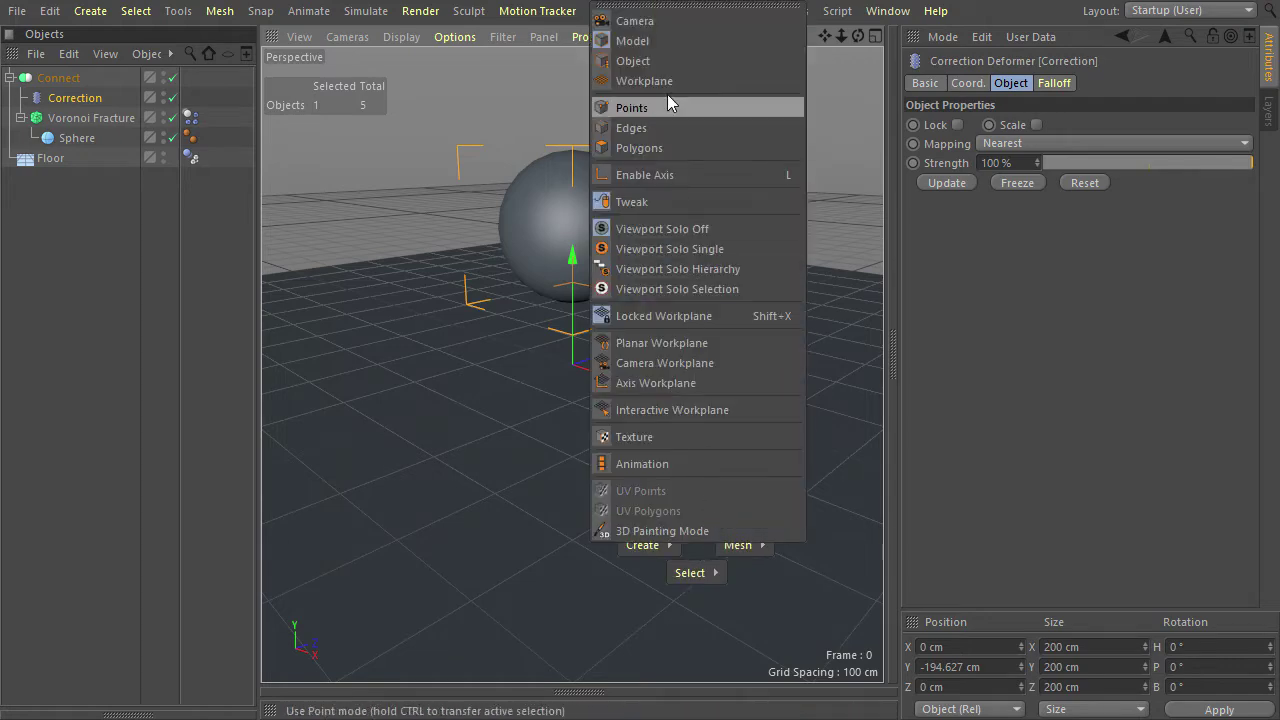
click(659, 107)
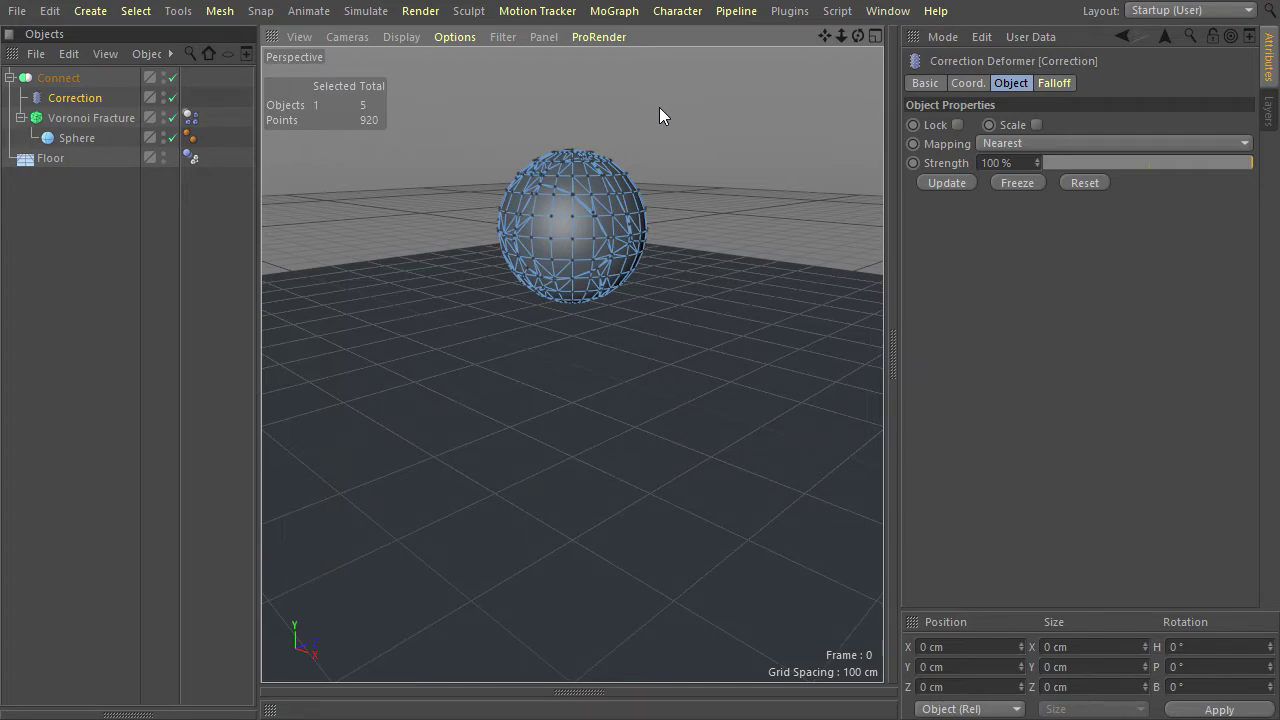
key(F8)
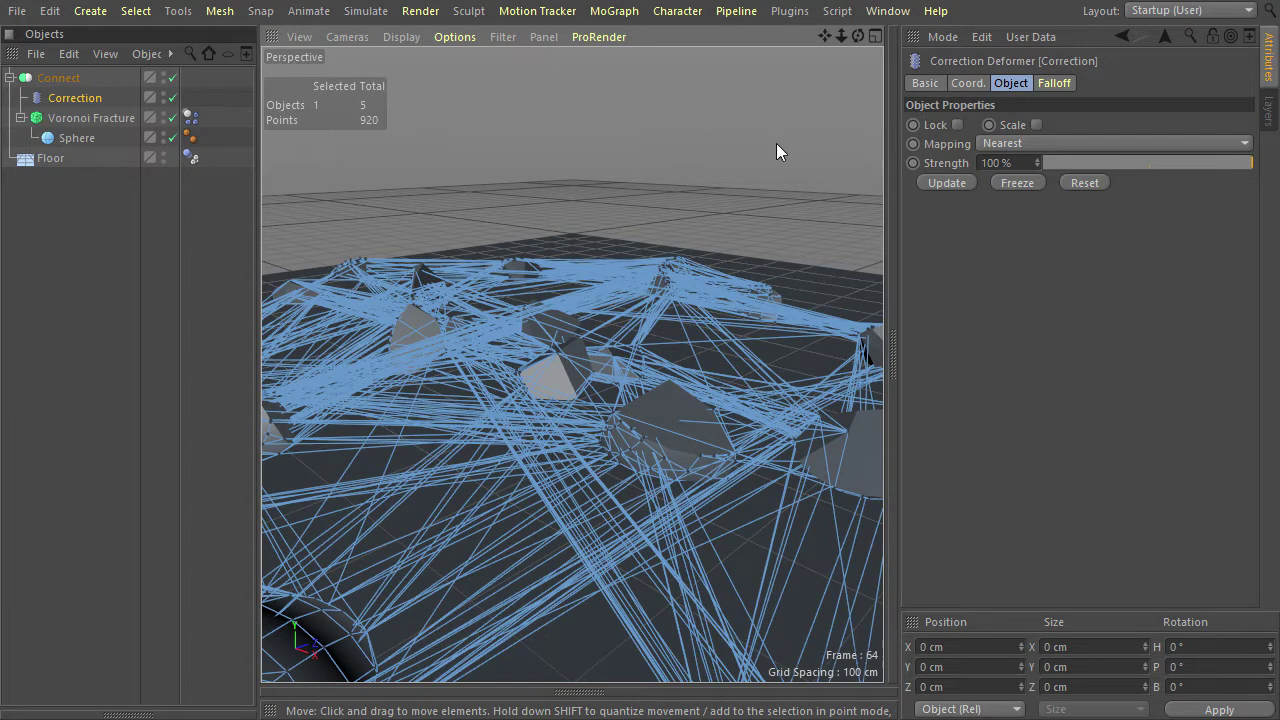
Update the Correction deformer, replay the shatter, update again at frame 36, and rewind to frame 0.
click(960, 184)
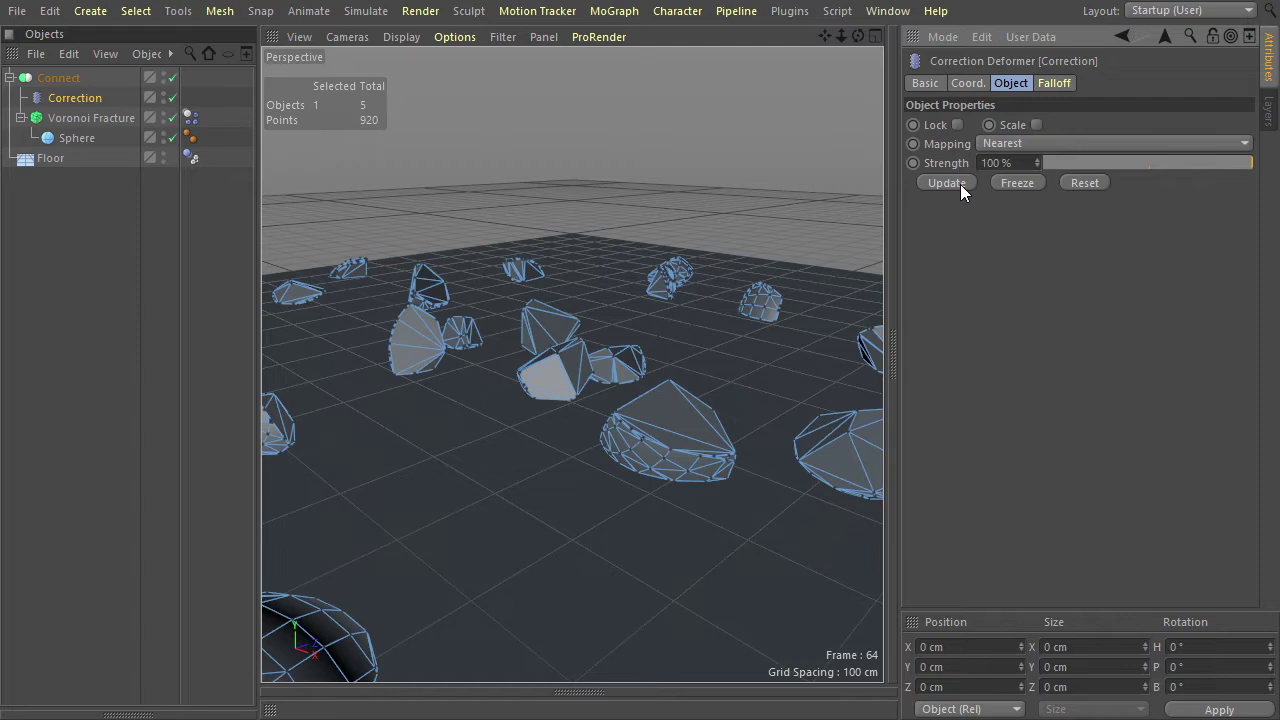
key(shift+f)
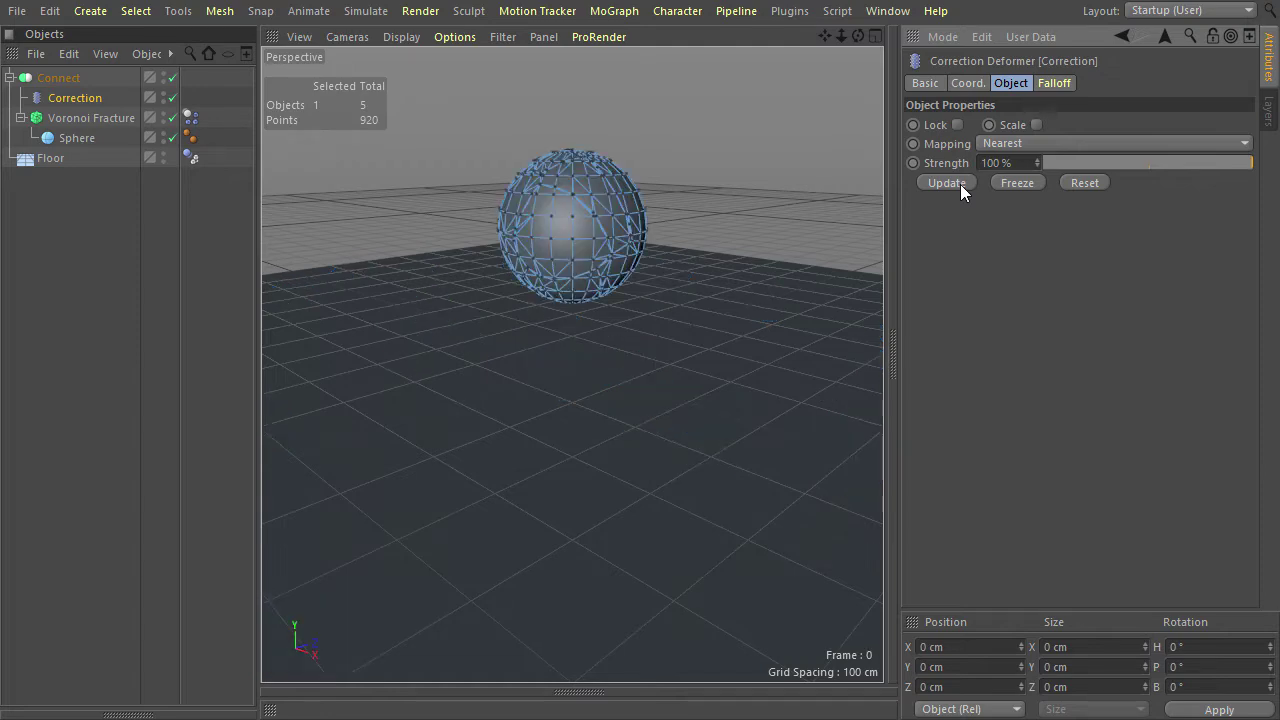
key(F8)
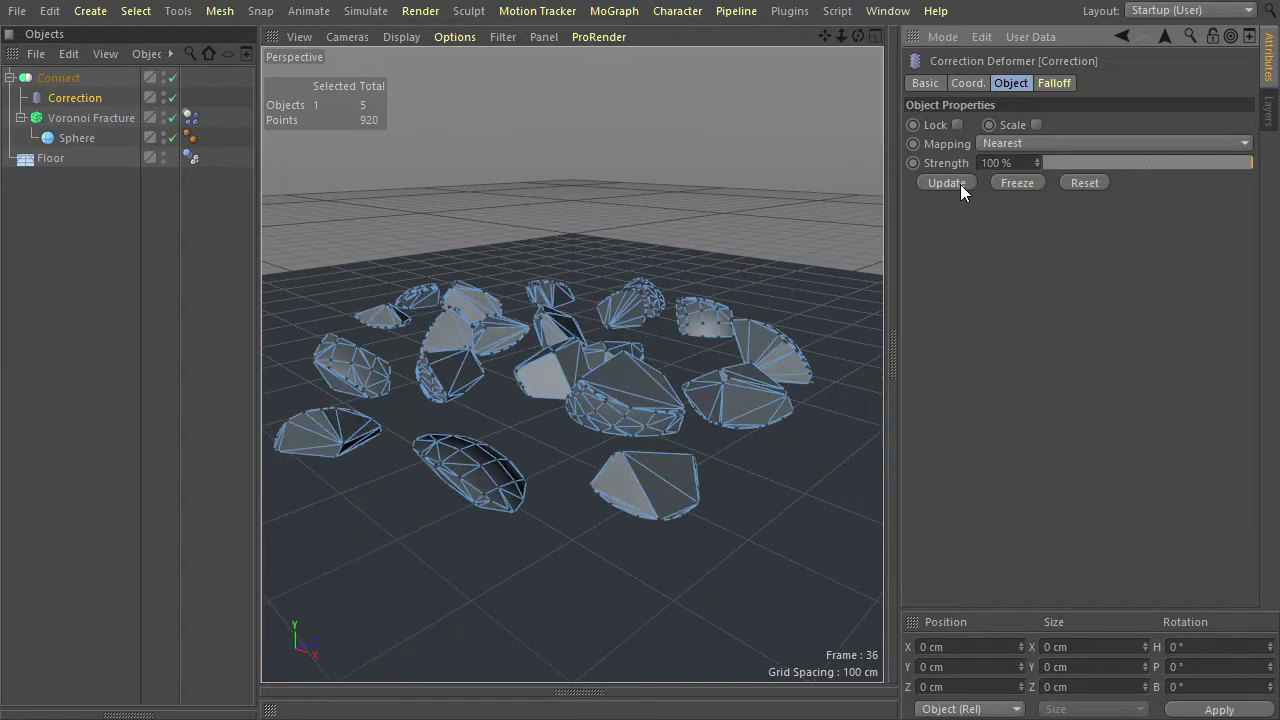
click(960, 184)
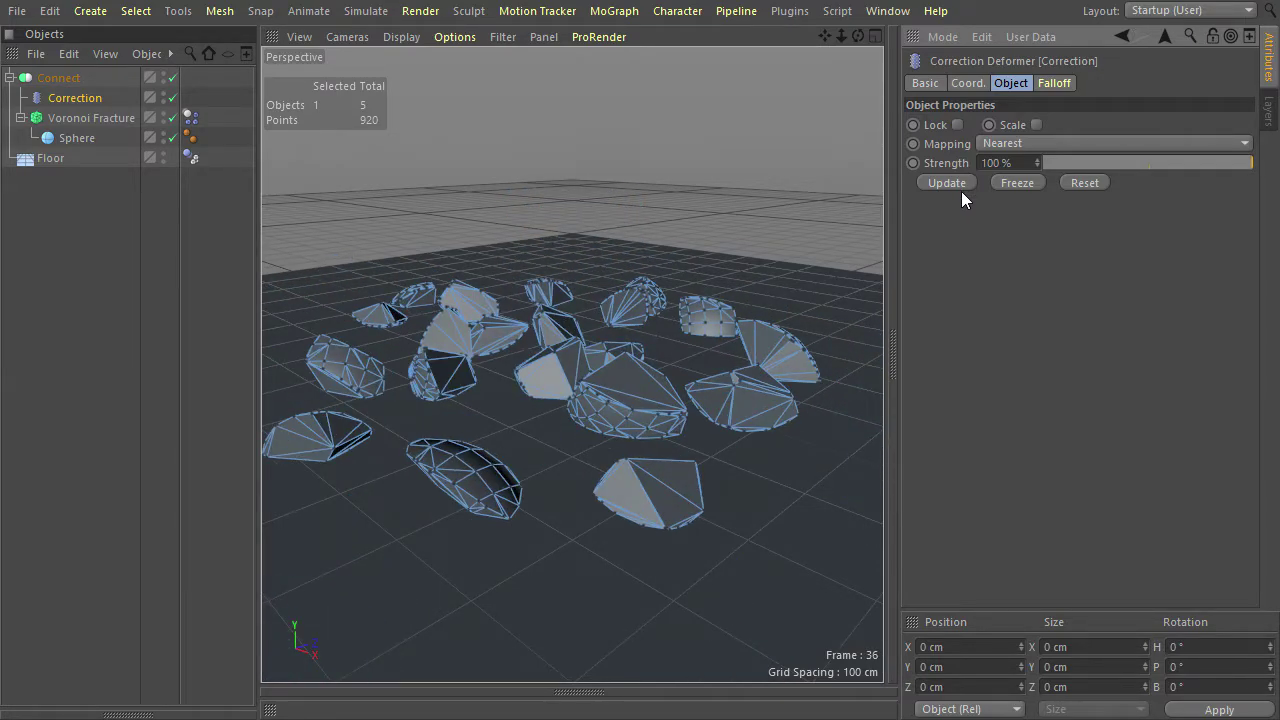
key(shift+f)
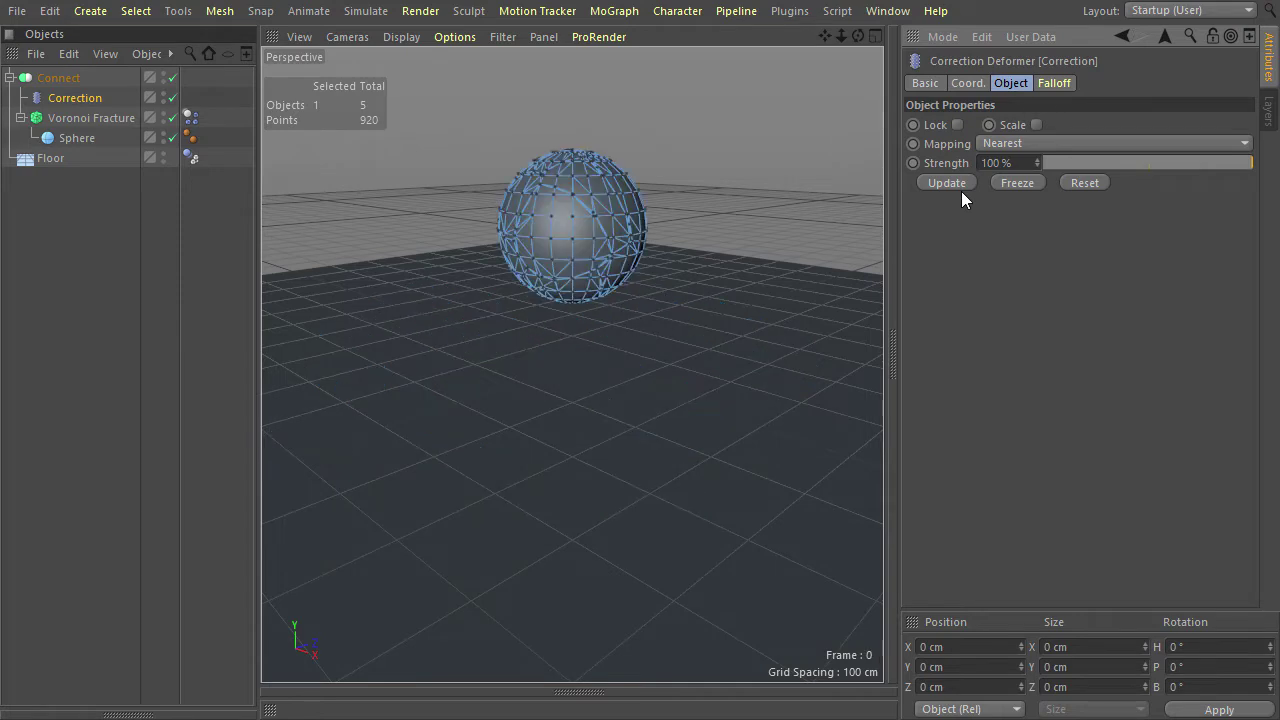
Bake the Correction deformer's point animation into PLA keyframes for frames 0–75, excluding Position.
key(shift+F3)
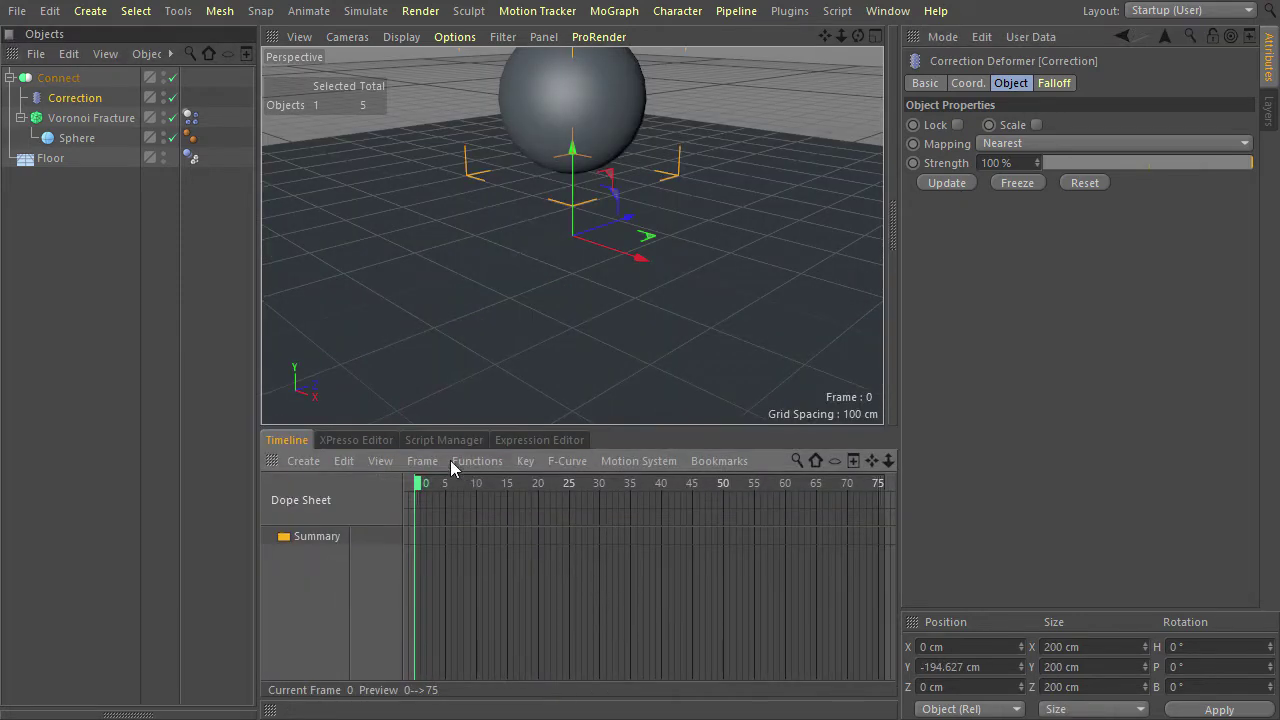
click(462, 461)
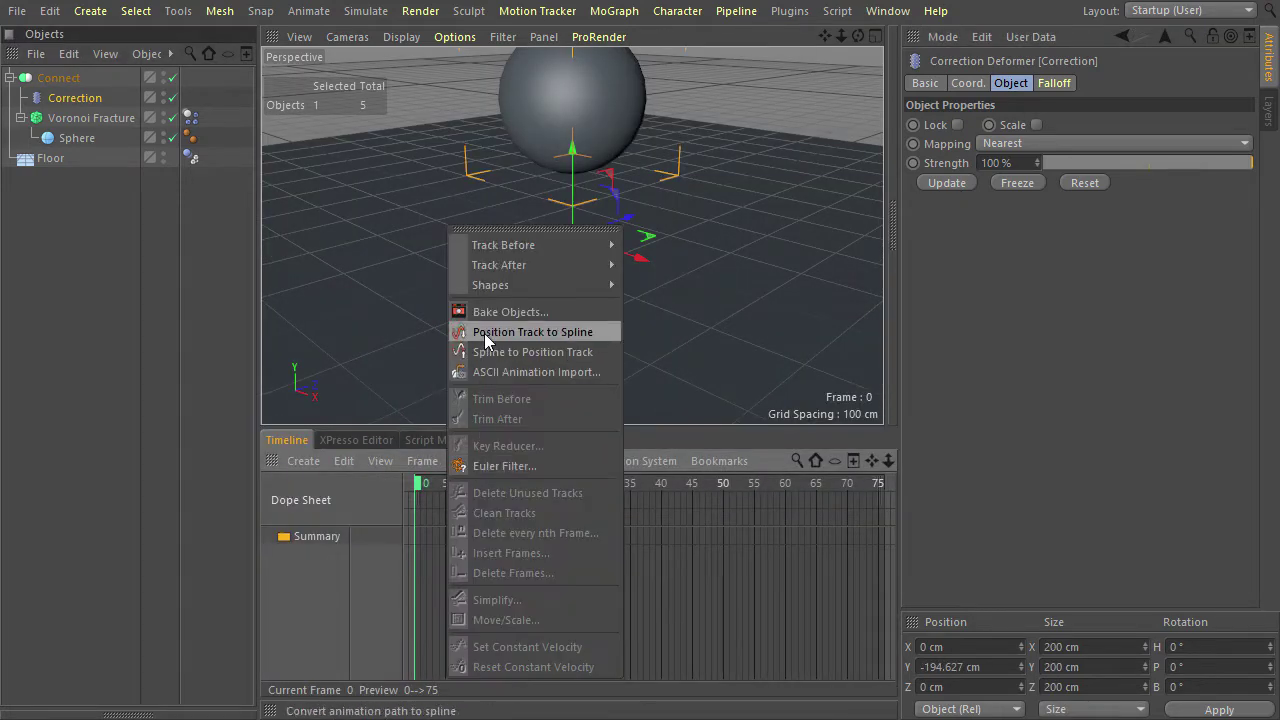
click(490, 312)
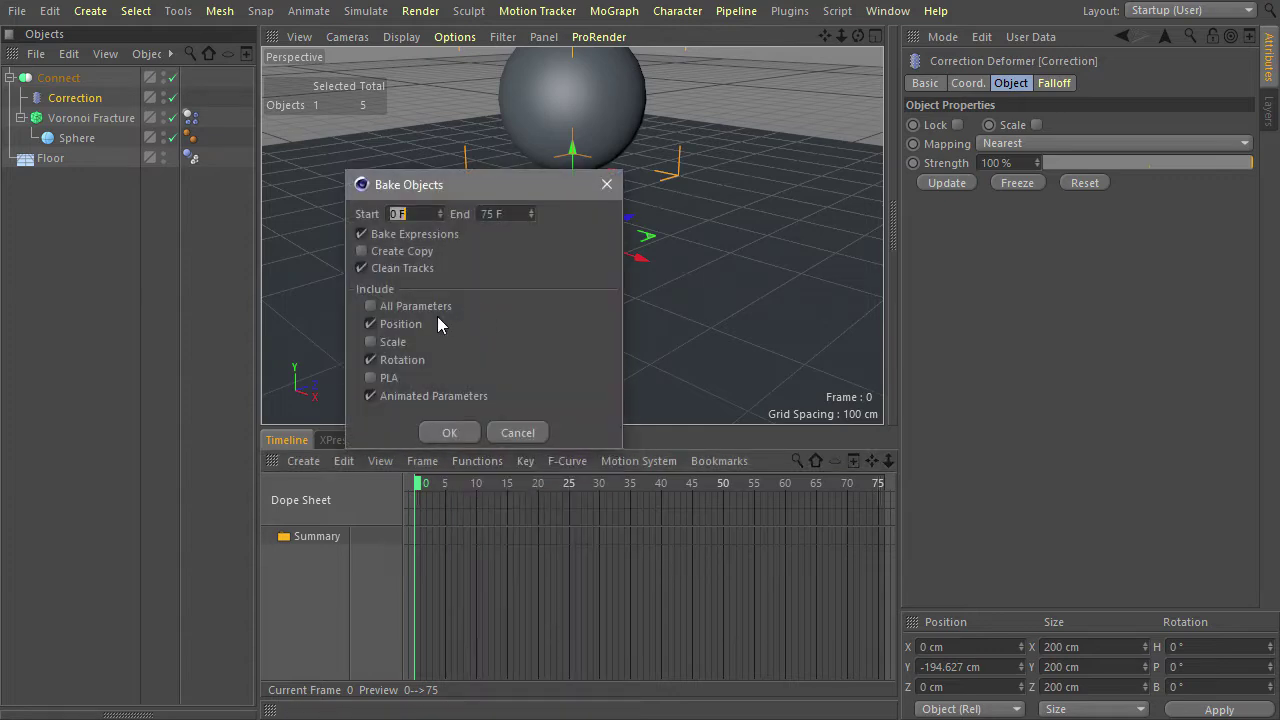
click(402, 325)
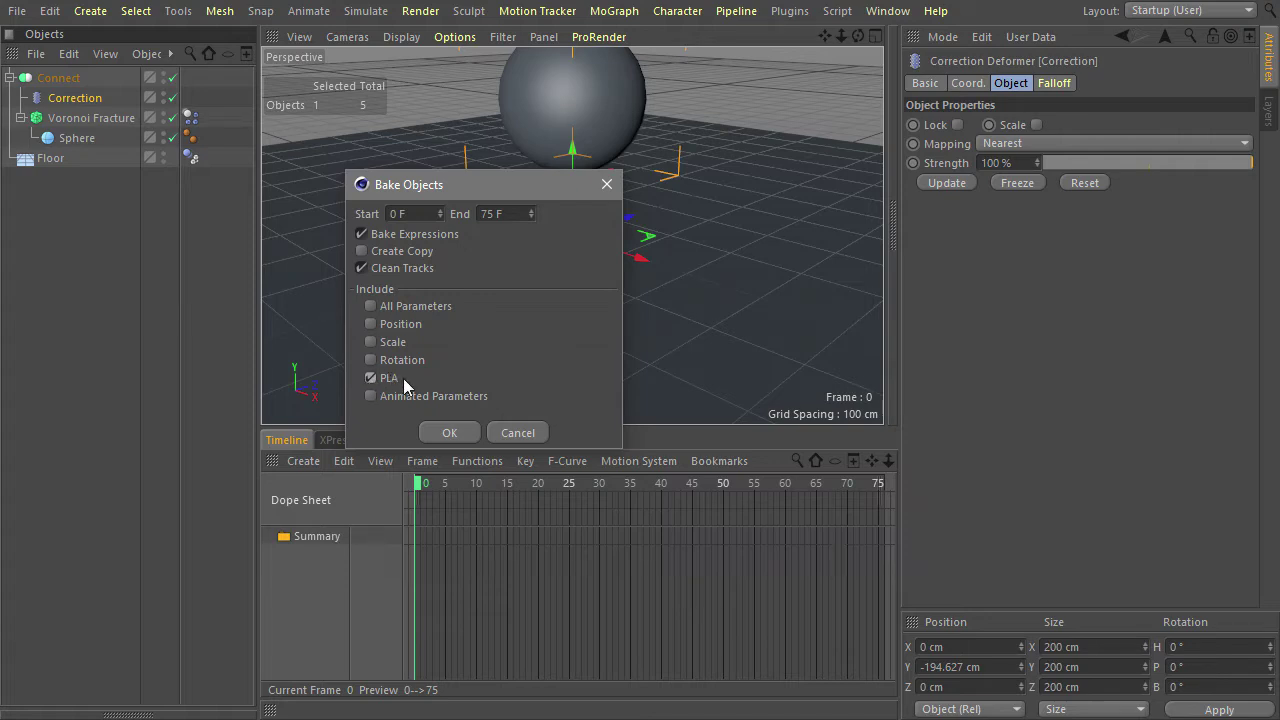
click(461, 440)
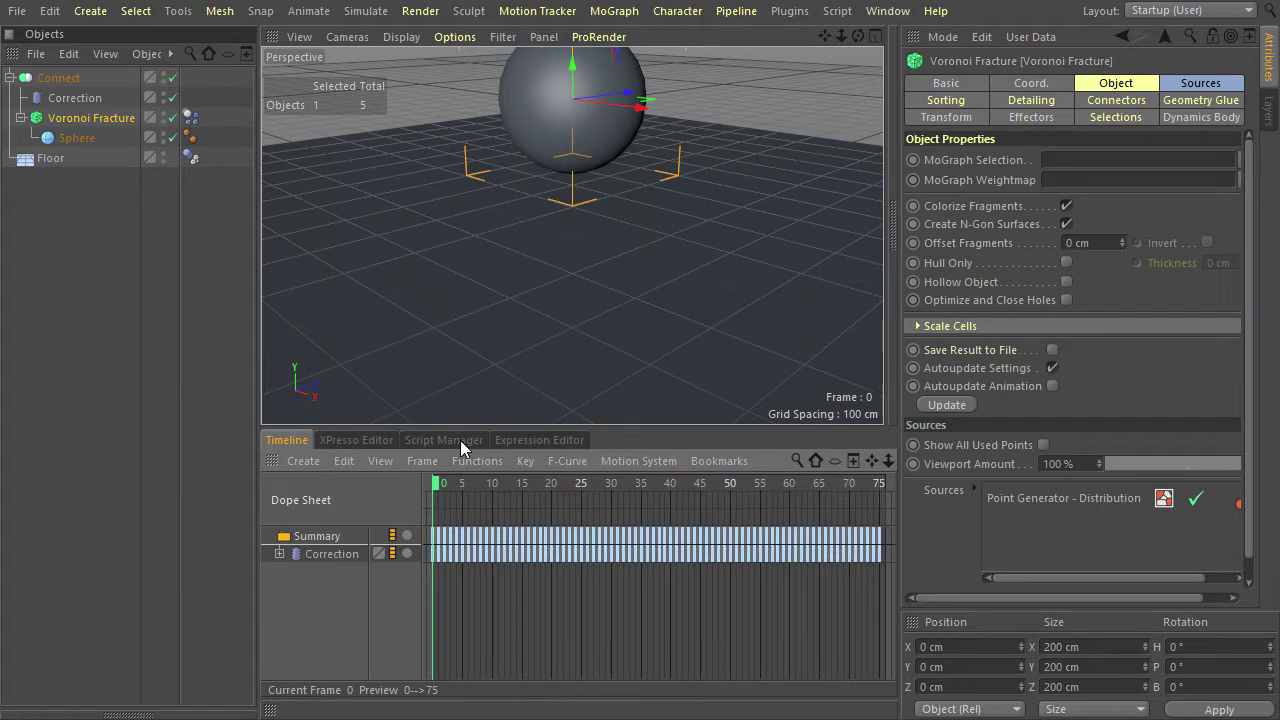
Check the baked frames, duplicate the Connect hierarchy, and delete the copy's Dynamics Body tag.
click(83, 100)
drag(450, 485, 388, 487)
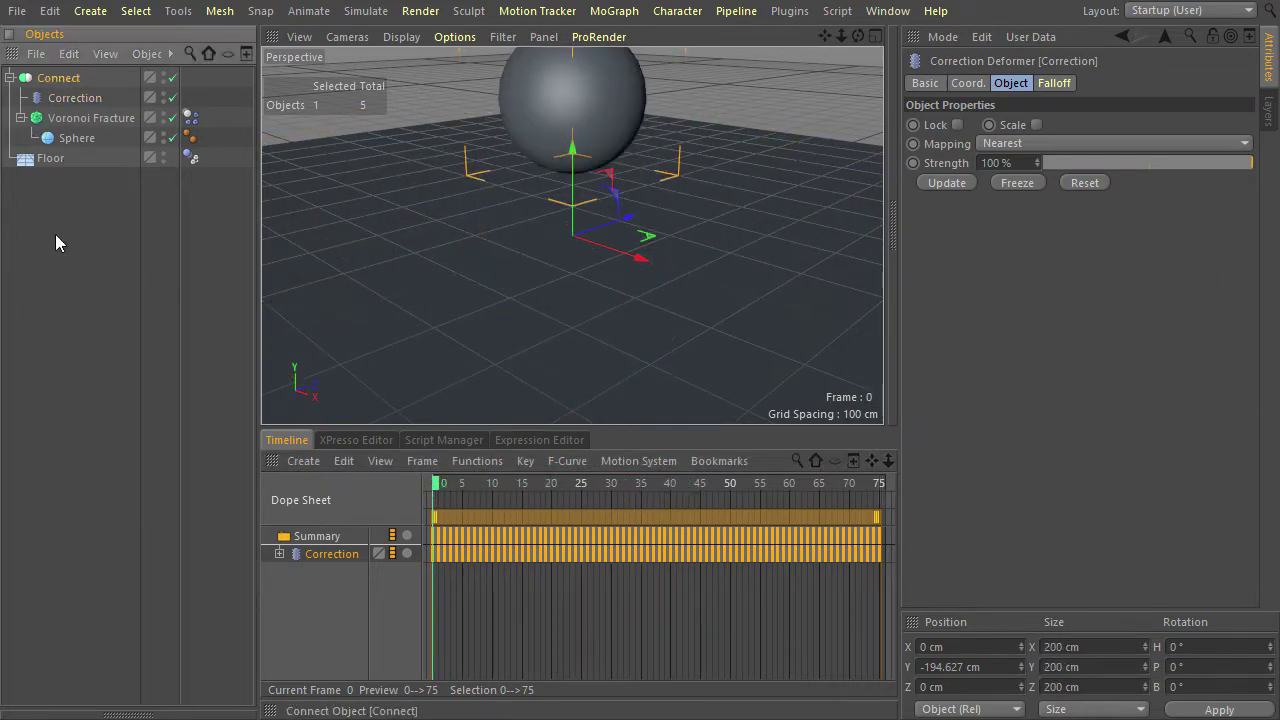
ctrl+drag(57, 210, 60, 228)
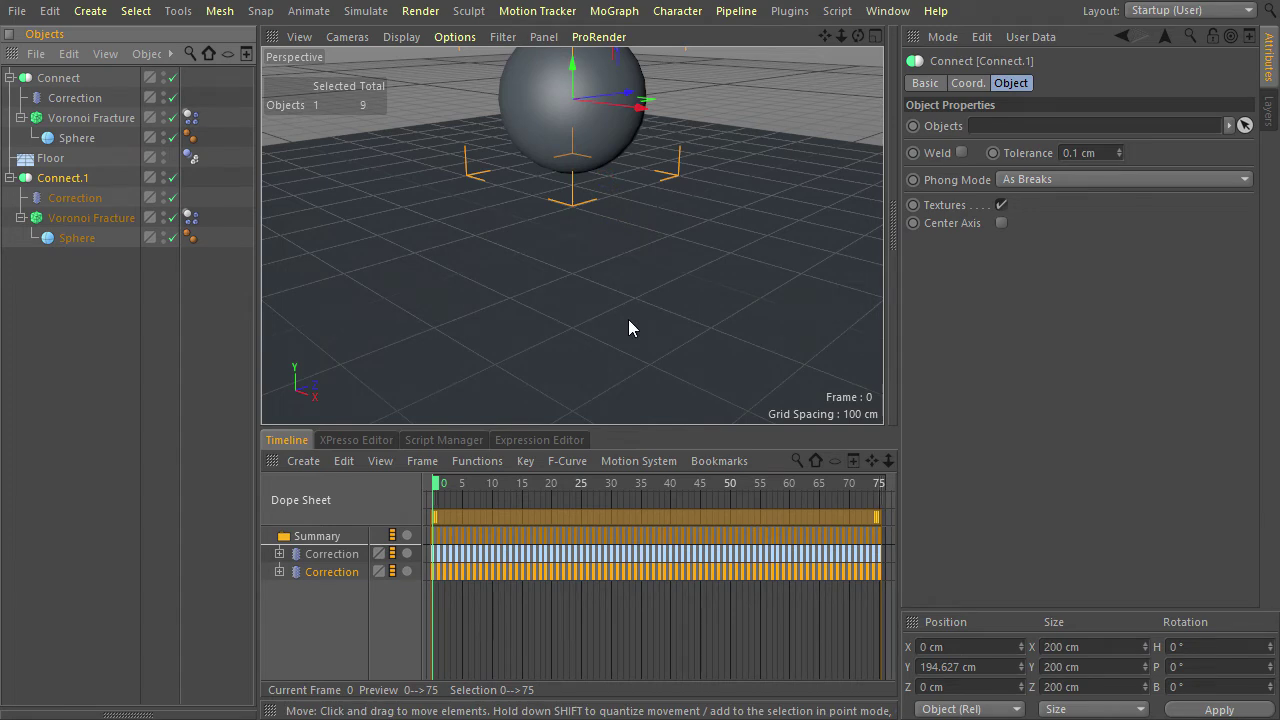
click(190, 219)
key(Delete)
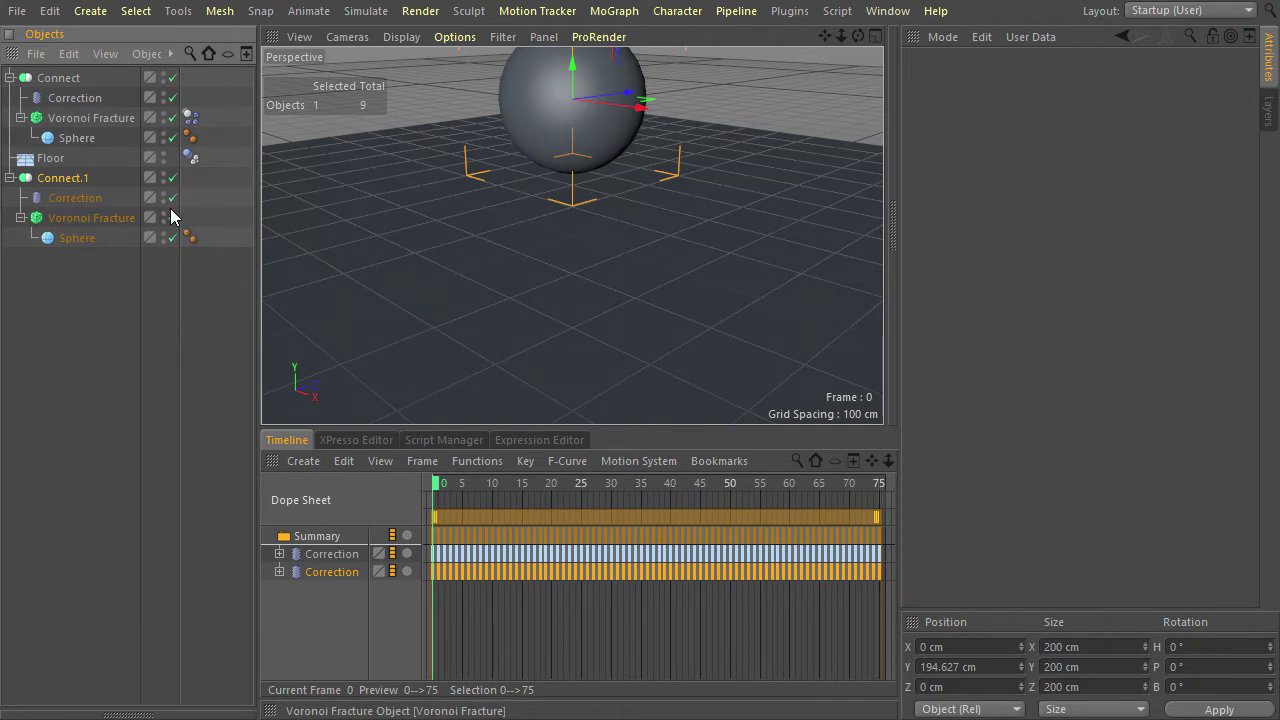
Convert Connect.1 into an editable polygon mesh with the Make Editable command.
click(40, 178)
key(shift+c)
text(make)
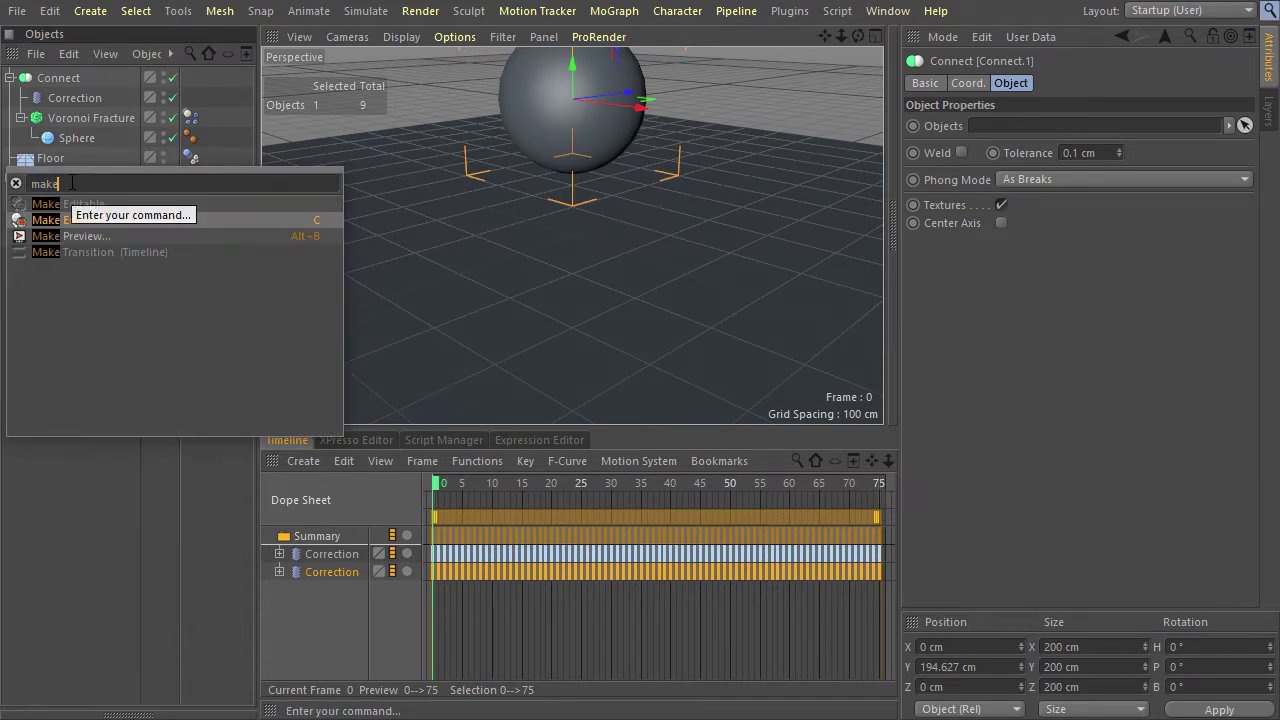
click(241, 220)
Replace Connect.1's copied Correction deformer with the original baked Correction deformer.
click(11, 179)
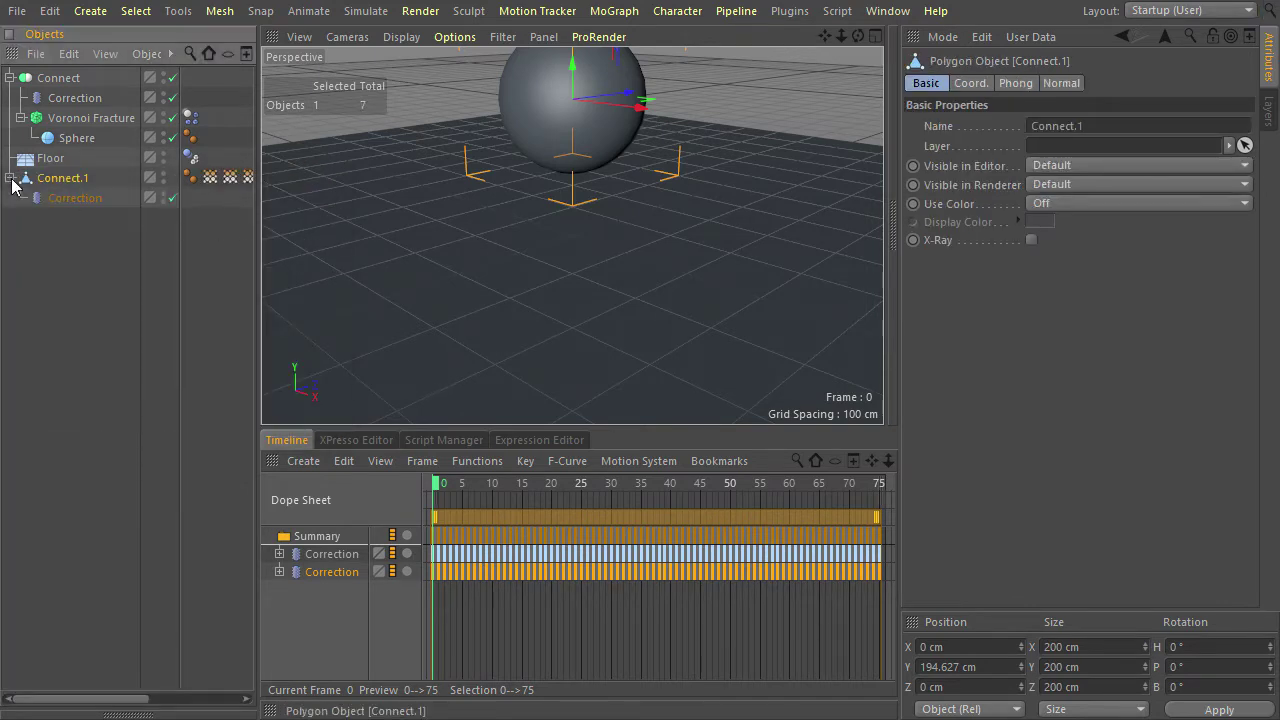
click(60, 198)
key(Delete)
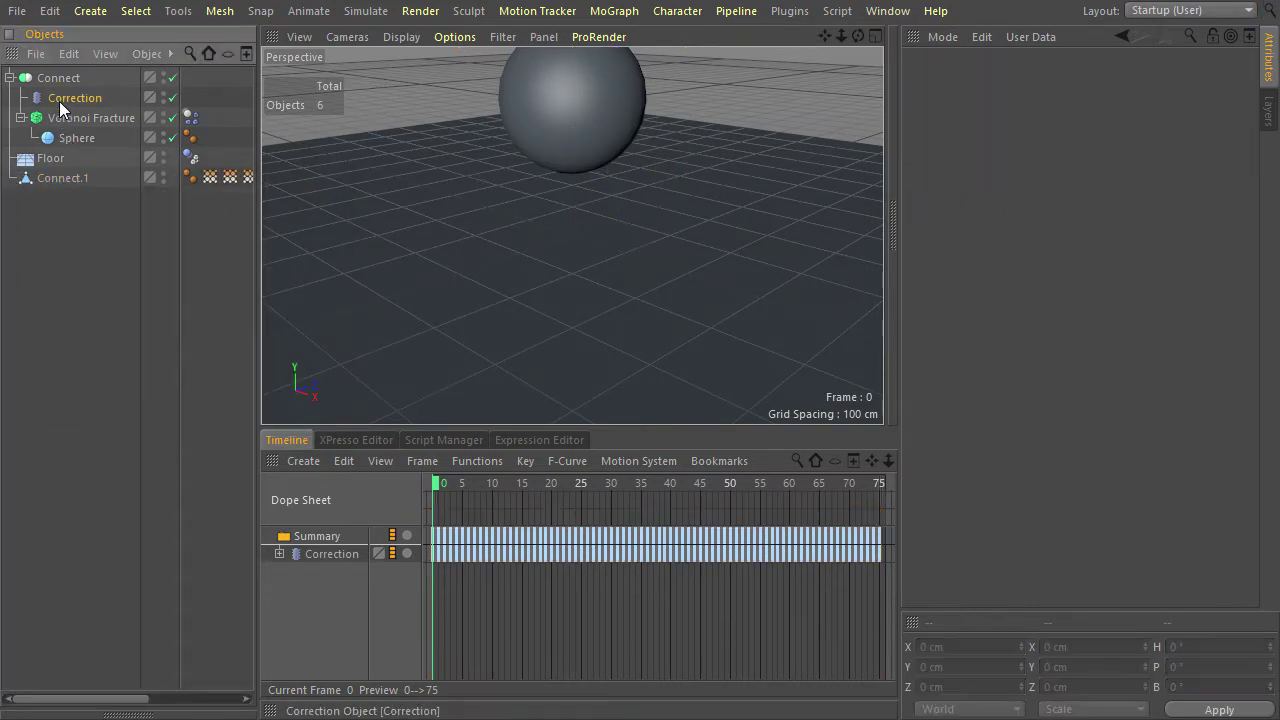
drag(59, 101, 56, 179)
Hide Floor, Sphere and Voronoi Fracture, then preview Connect.1's fracture up to frame 50.
drag(162, 142, 167, 80)
click(72, 160)
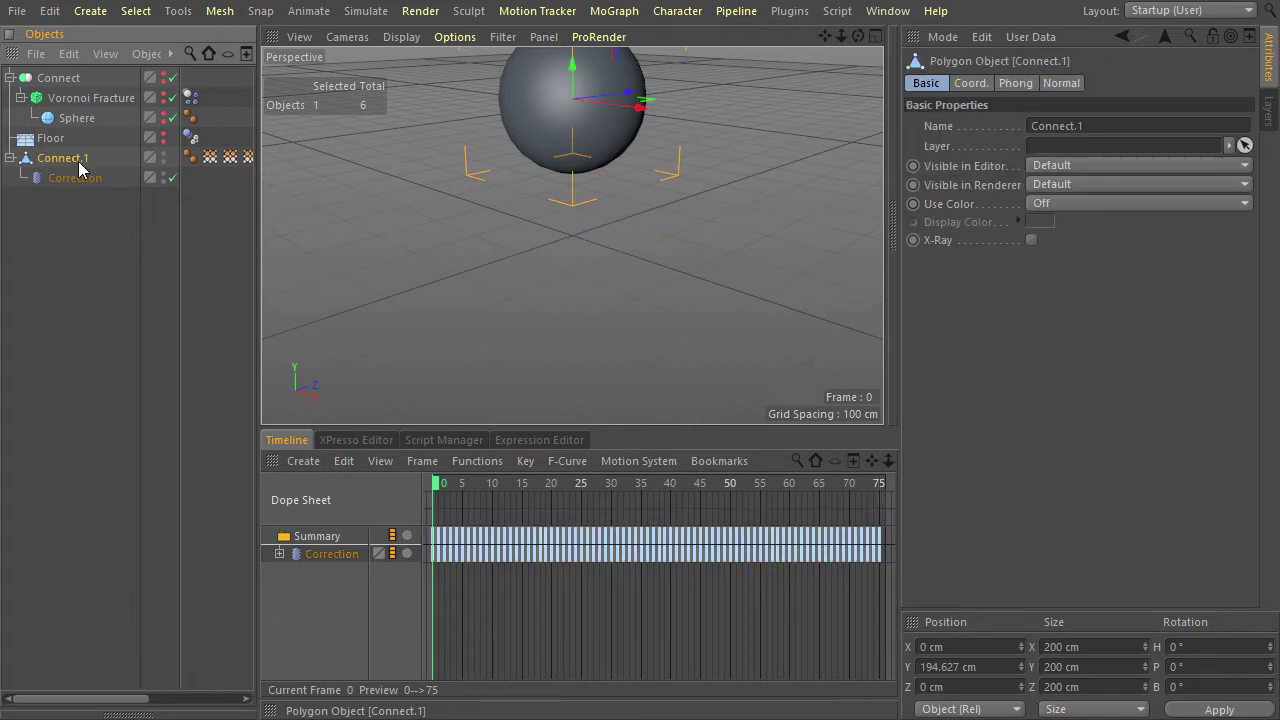
drag(453, 490, 368, 483)
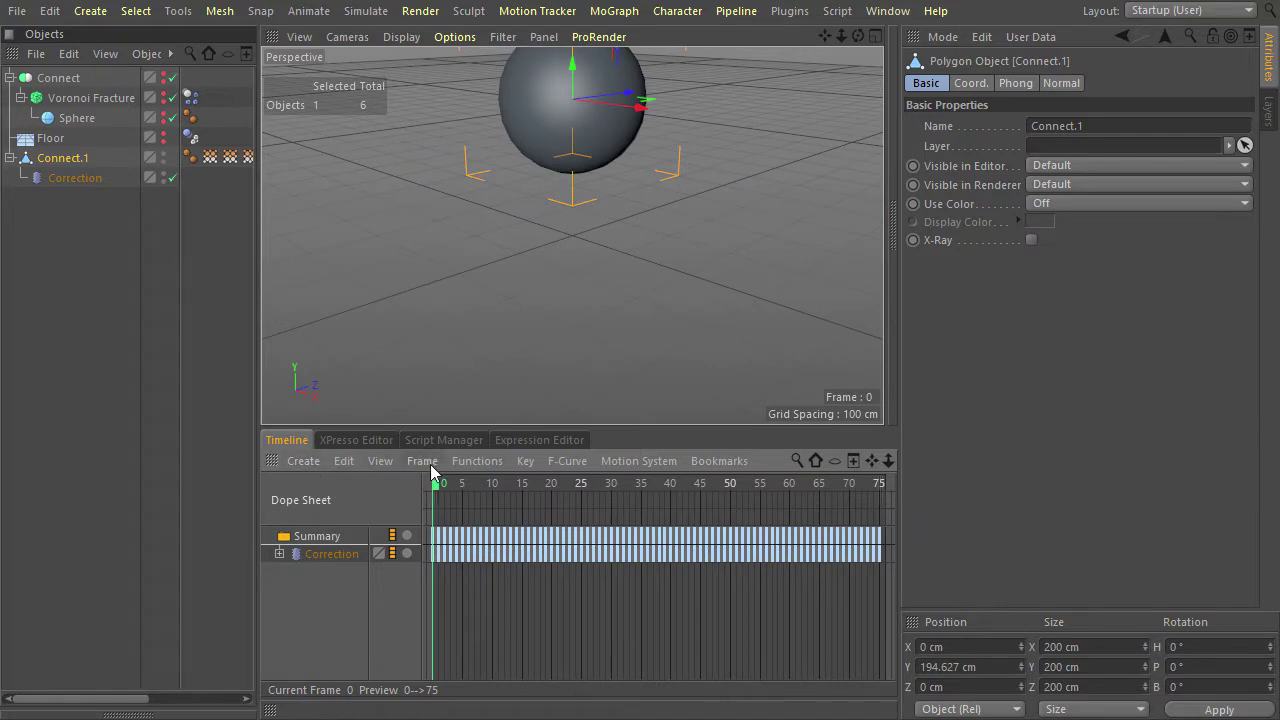
Bake Connect.1 into PLA keyframes over frames 0–75 with Position excluded.
click(476, 462)
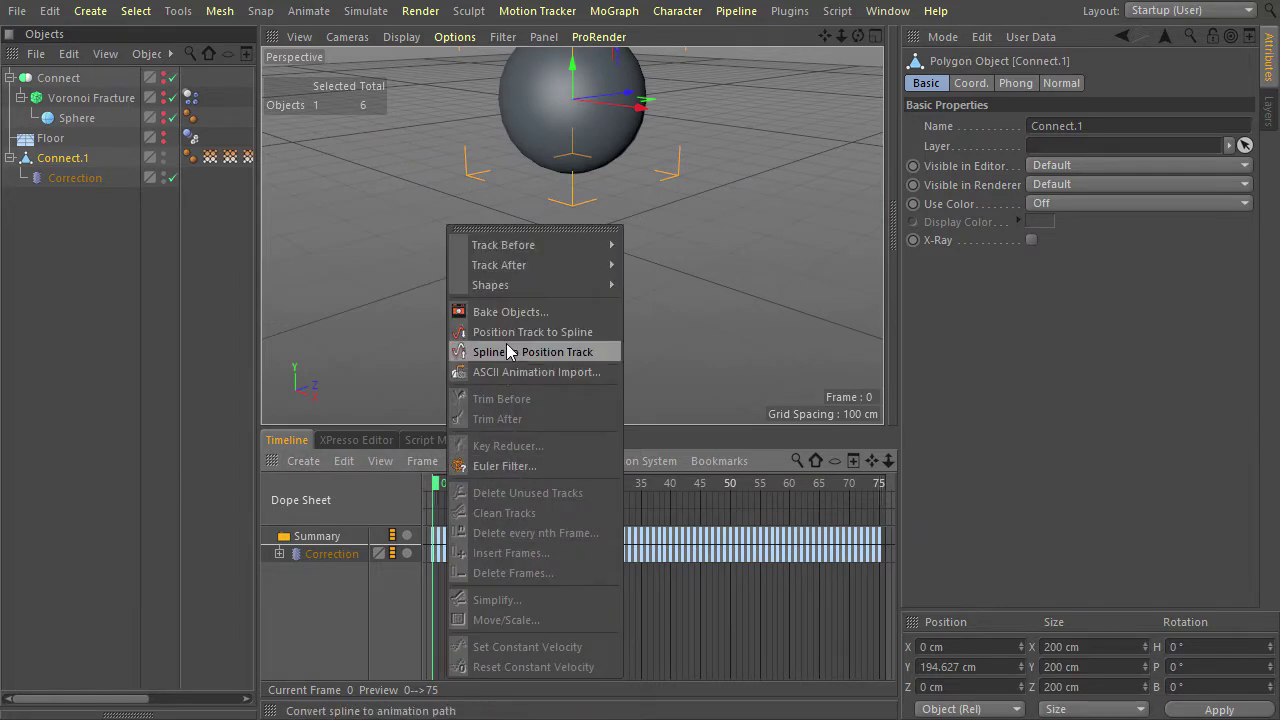
click(480, 309)
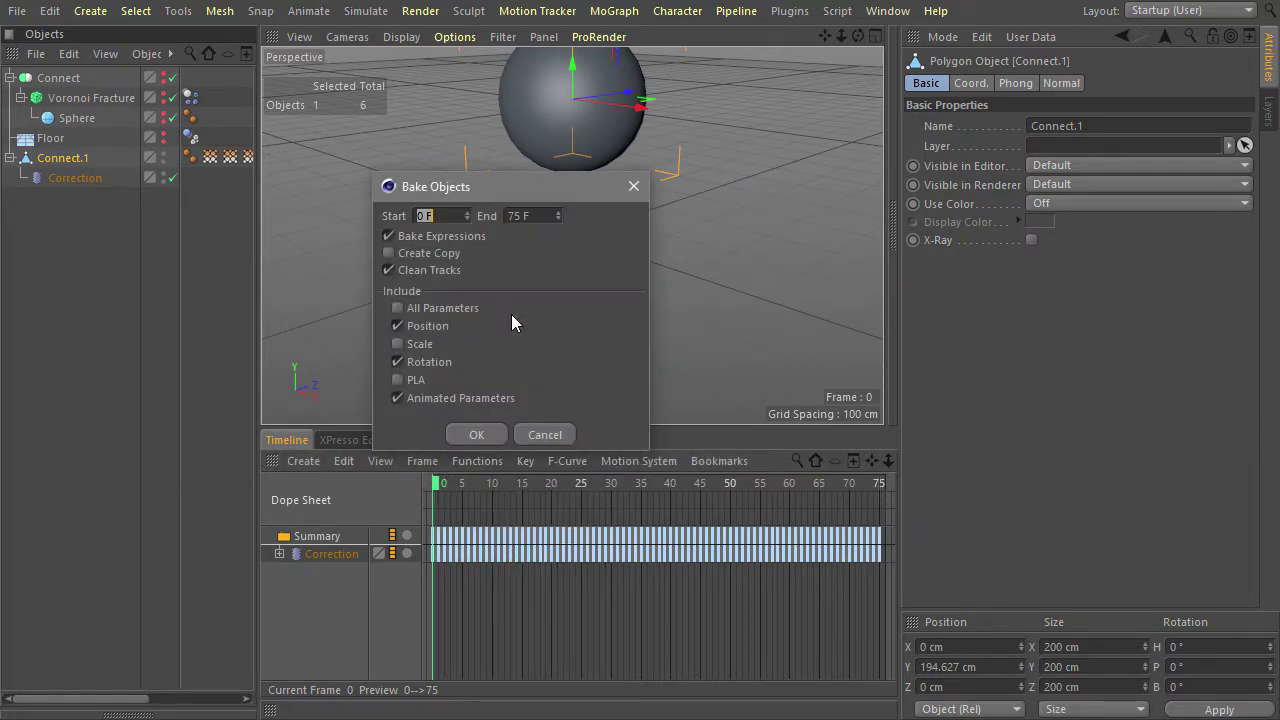
click(431, 328)
click(476, 434)
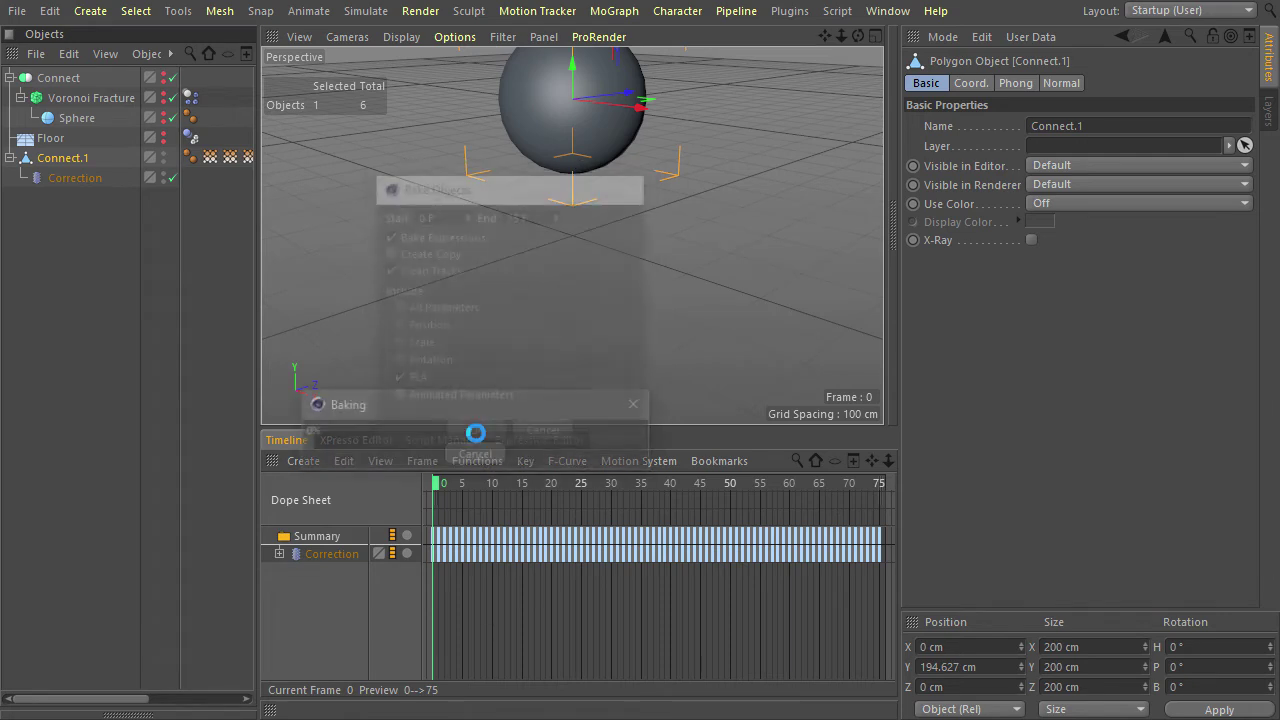
click(80, 184)
click(64, 159)
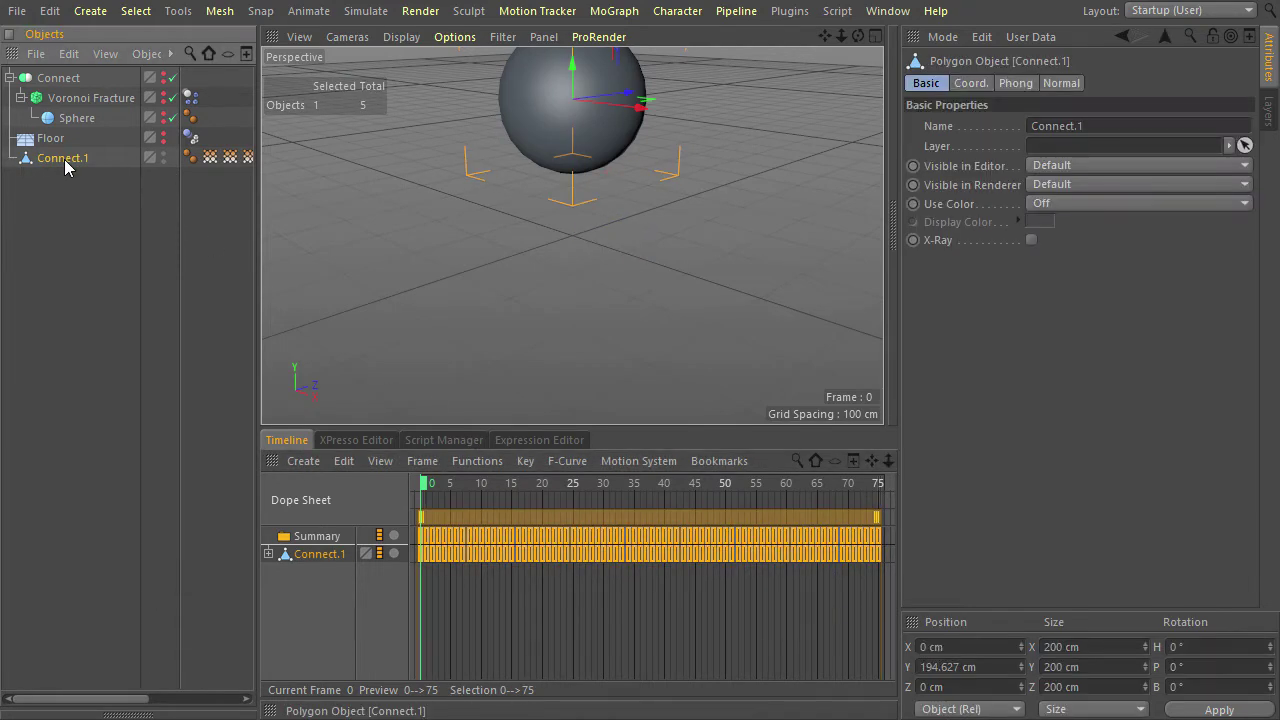
Export Connect.1 as One Baked Object.fbx with PLA to Vertex Cache enabled.
click(14, 12)
mouse_move(75, 376)
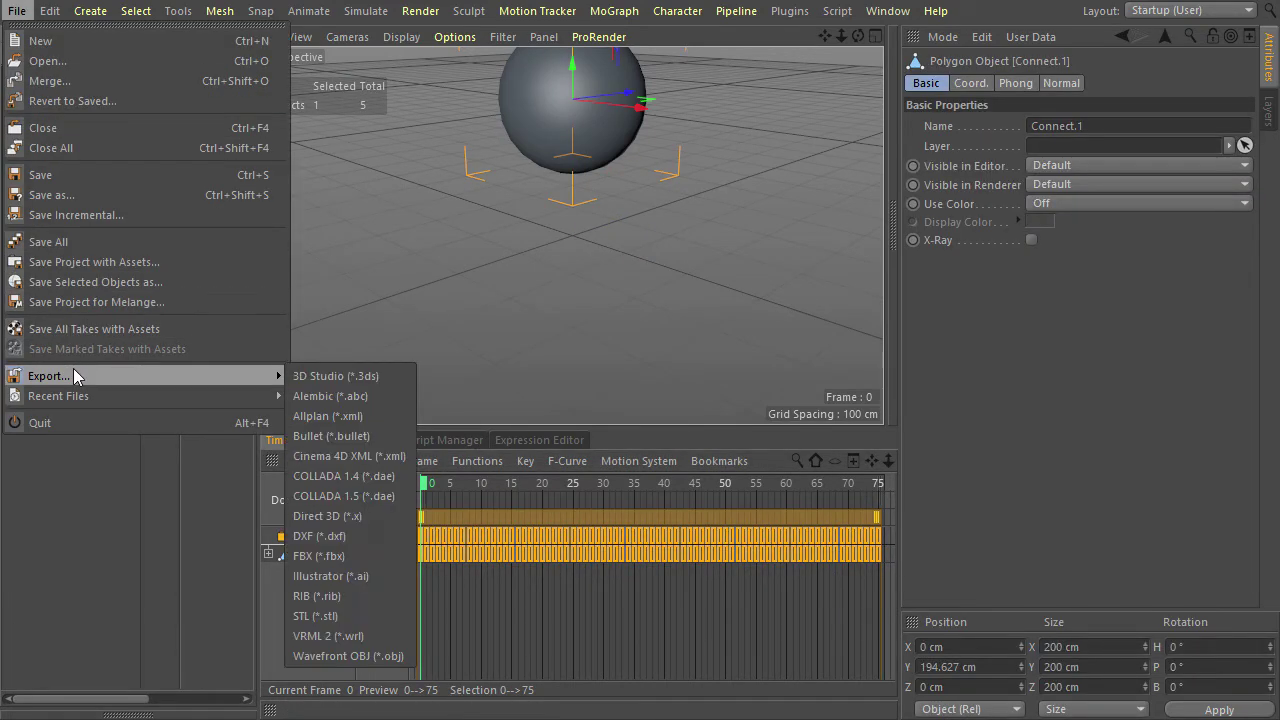
click(373, 552)
text(One Baked Object.fbx)
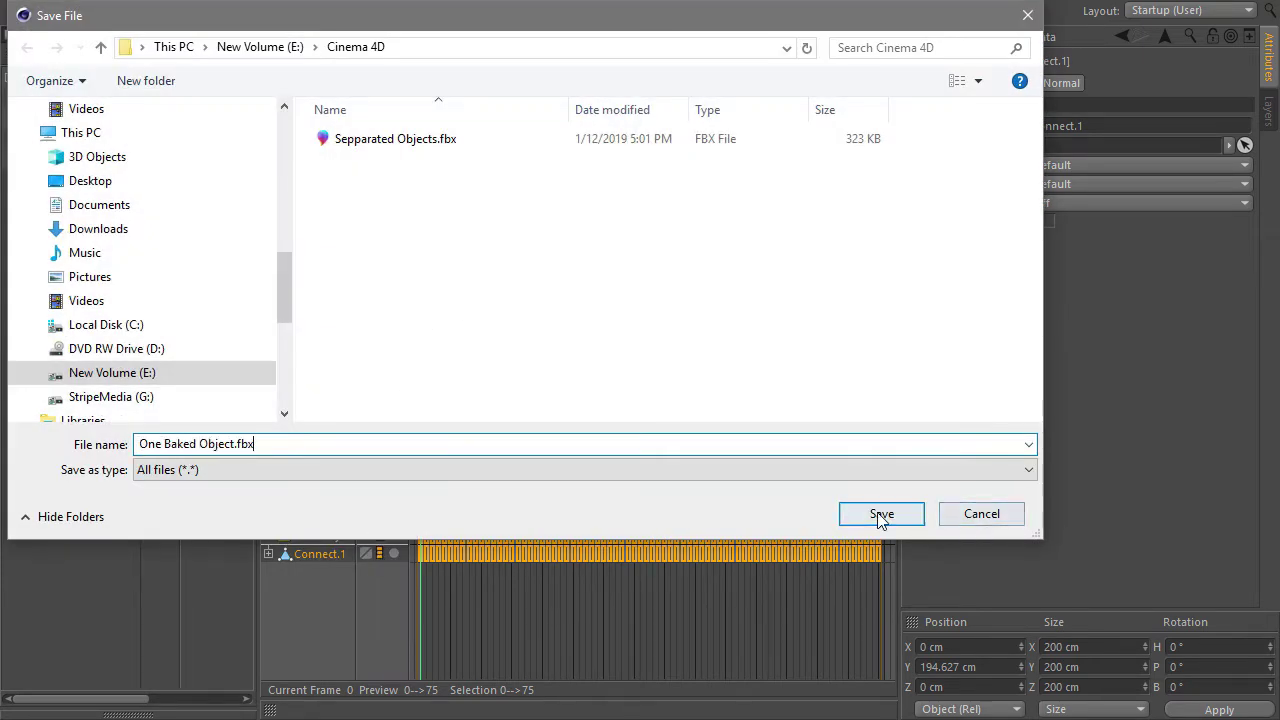
click(880, 516)
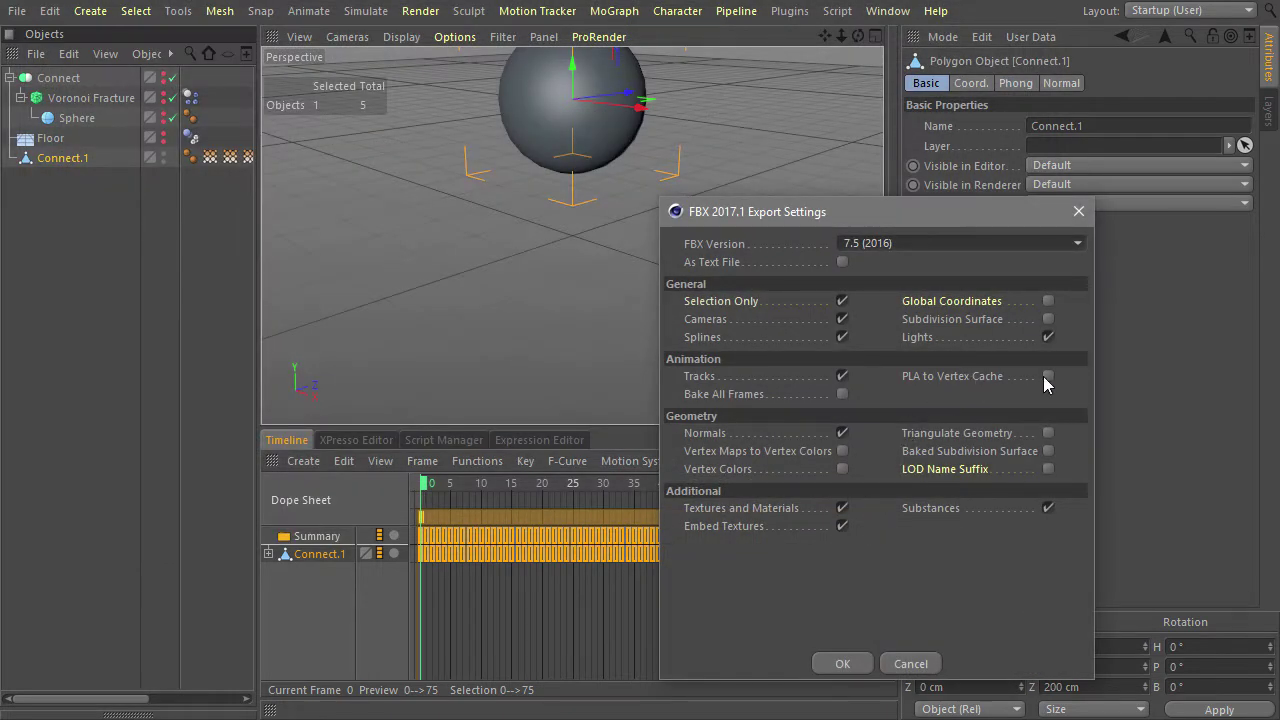
click(1047, 377)
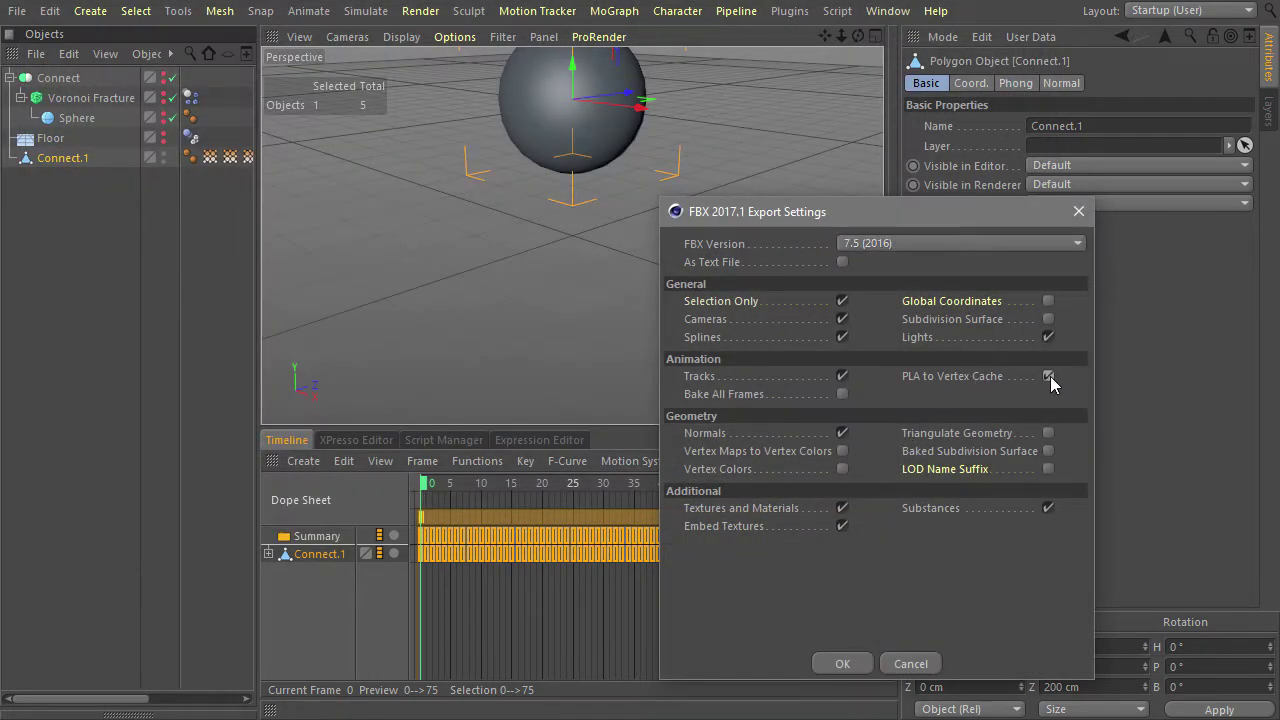
click(840, 664)
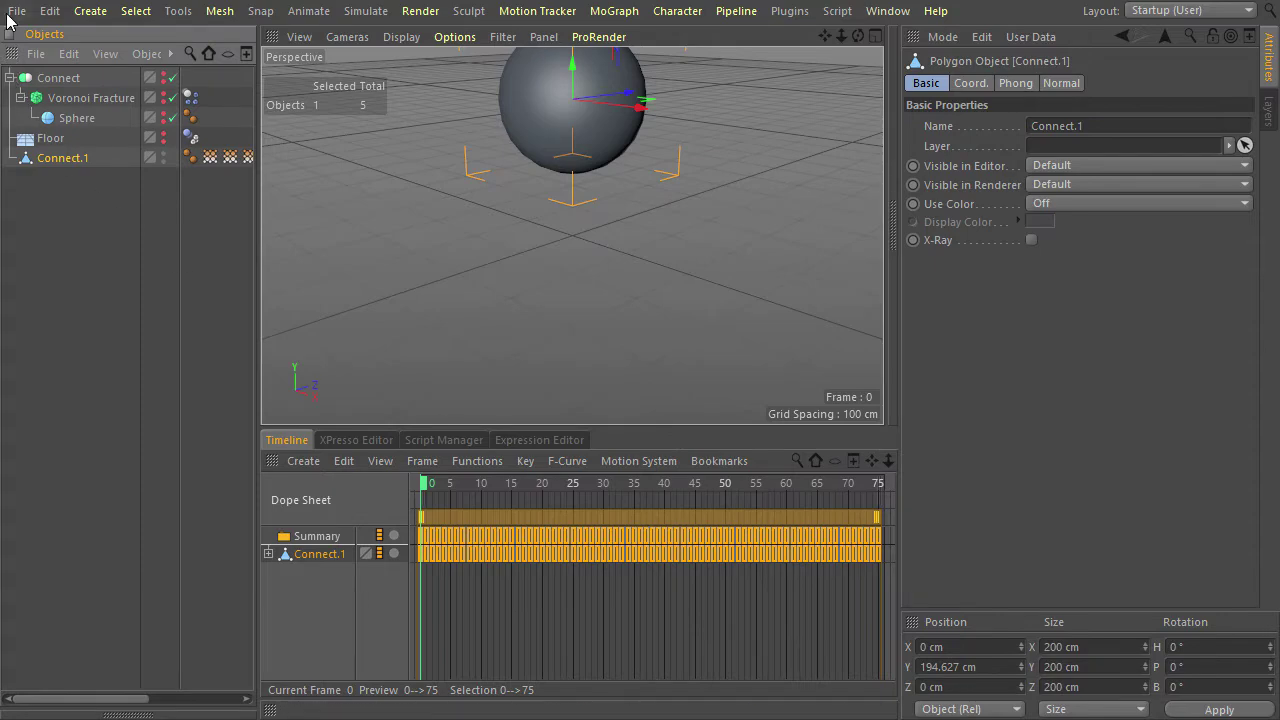
Create a new scene and merge in One Baked Object.fbx with default import settings.
click(12, 12)
click(40, 40)
click(16, 12)
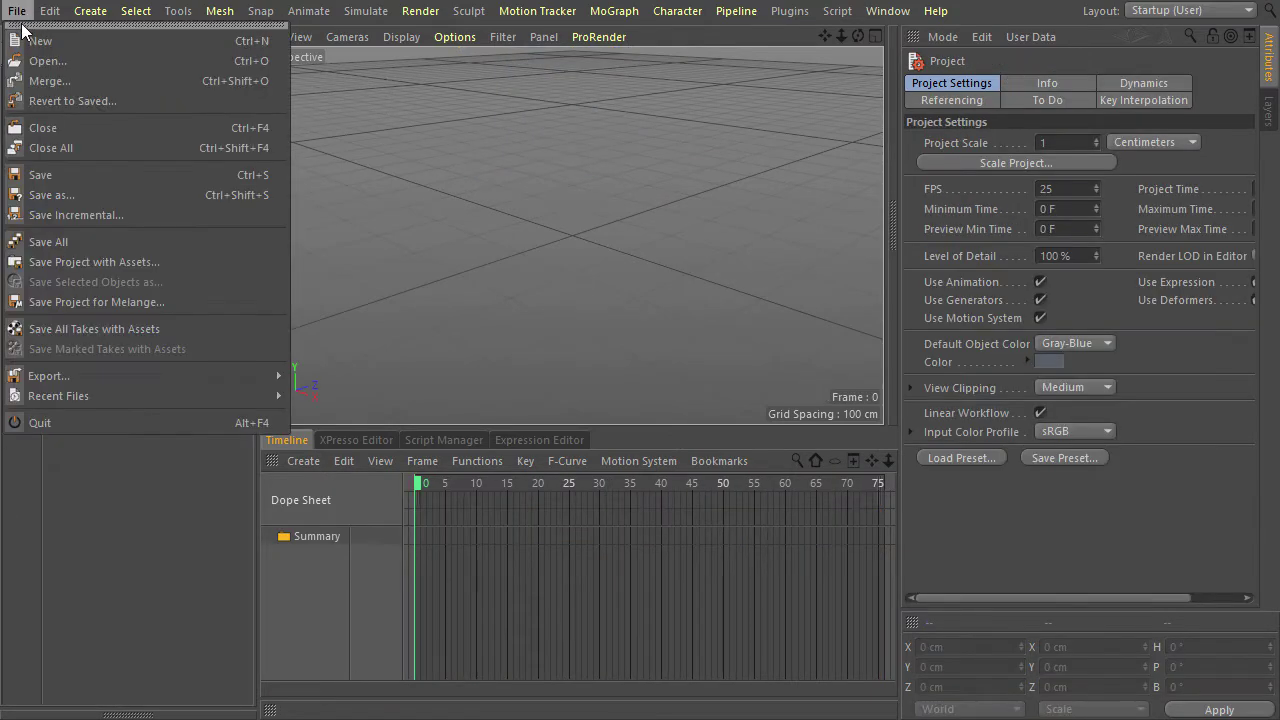
click(39, 79)
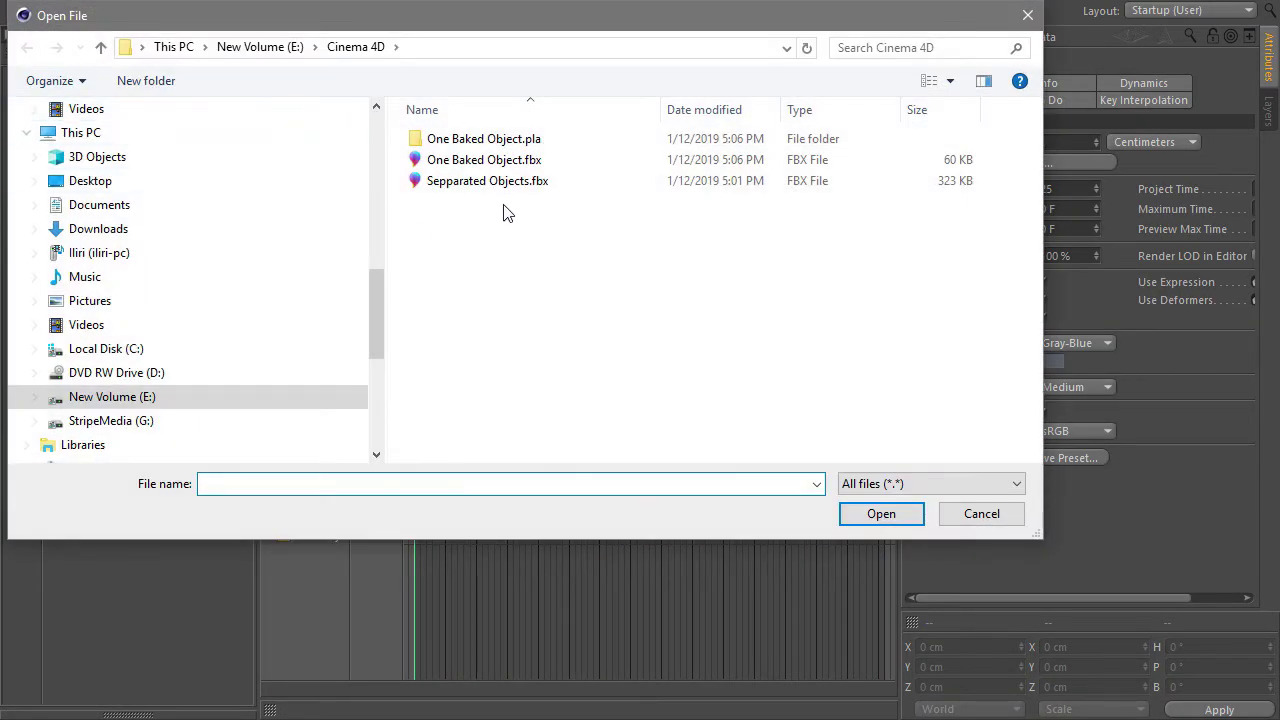
click(502, 165)
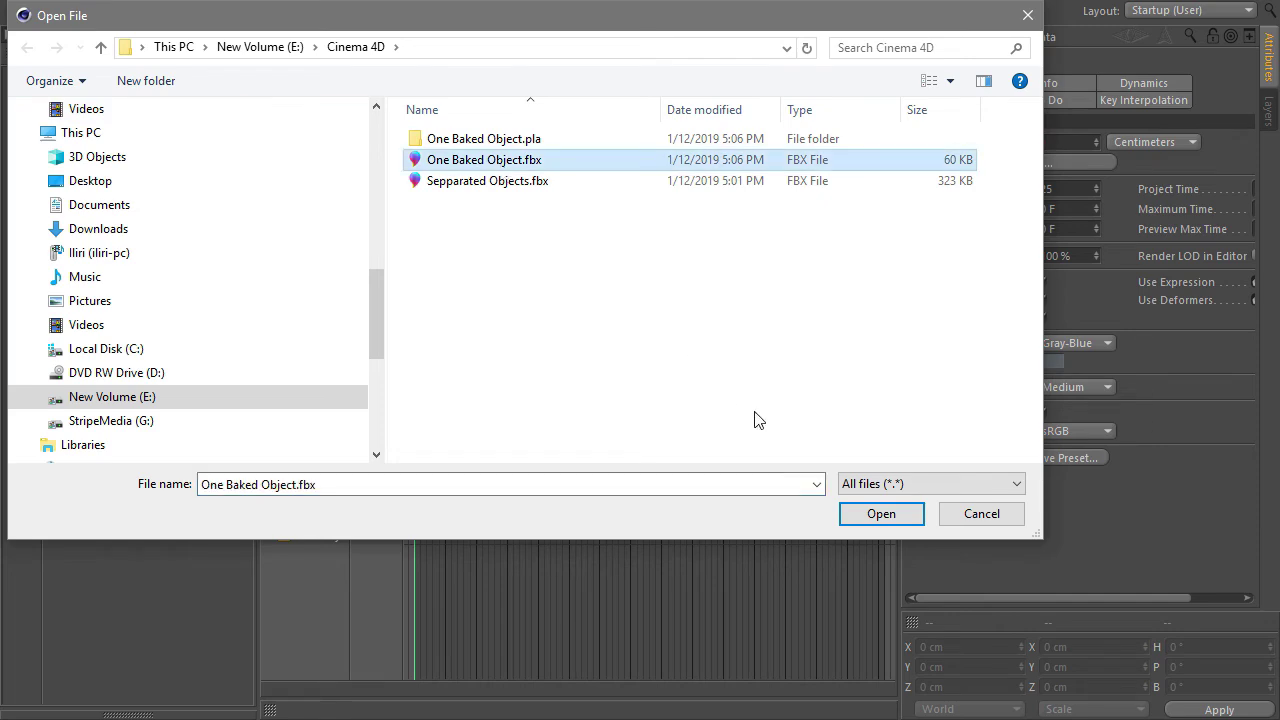
click(883, 516)
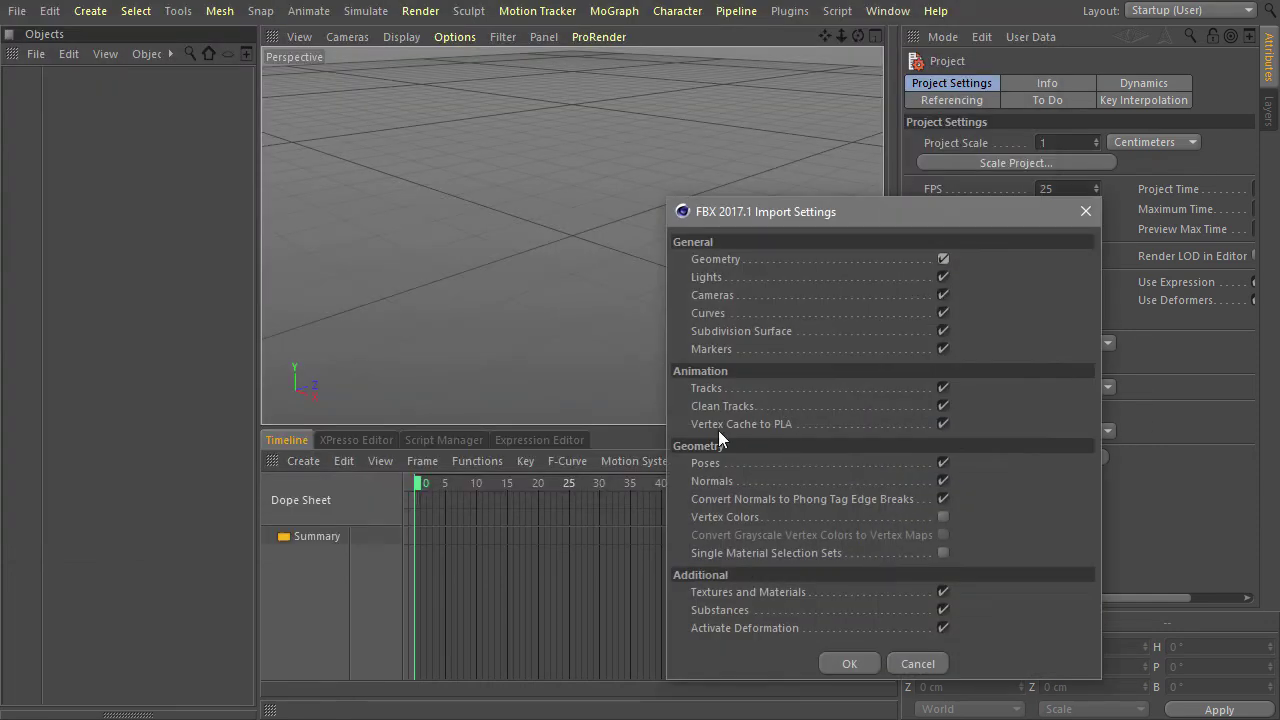
click(846, 666)
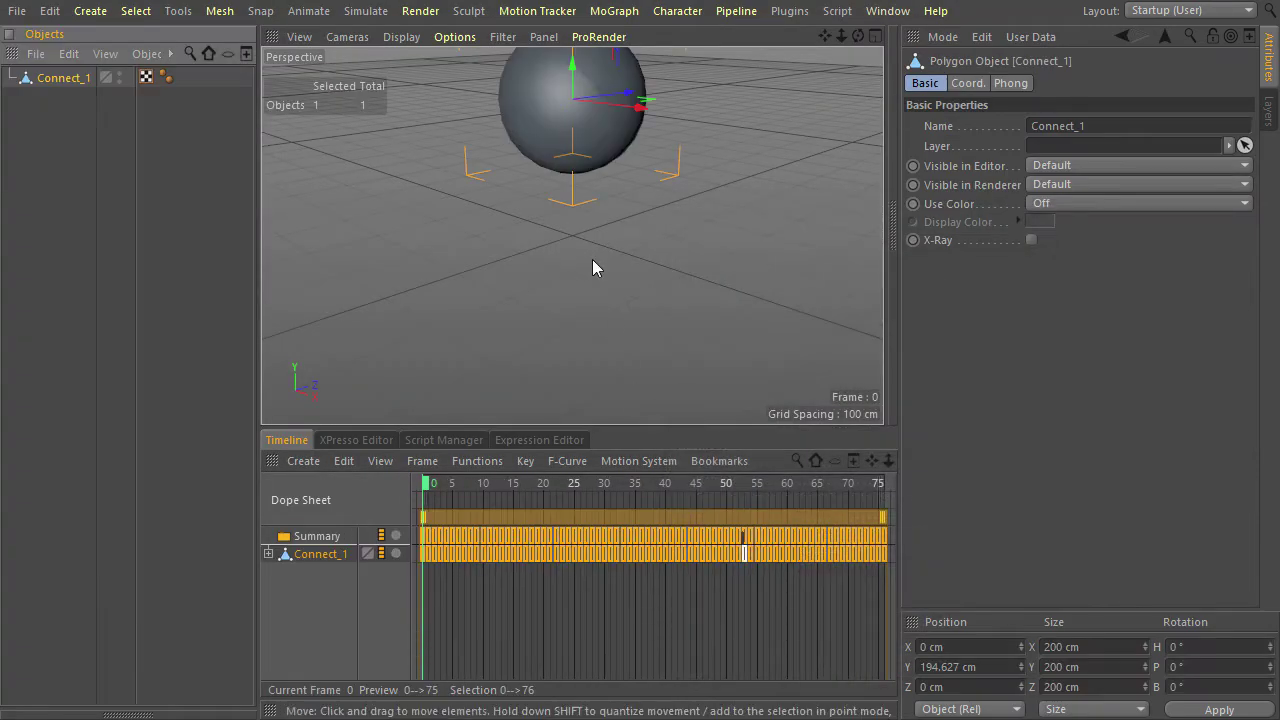
Play the imported Connect_1 animation and watch the sphere shatter into falling shards.
key(F8)
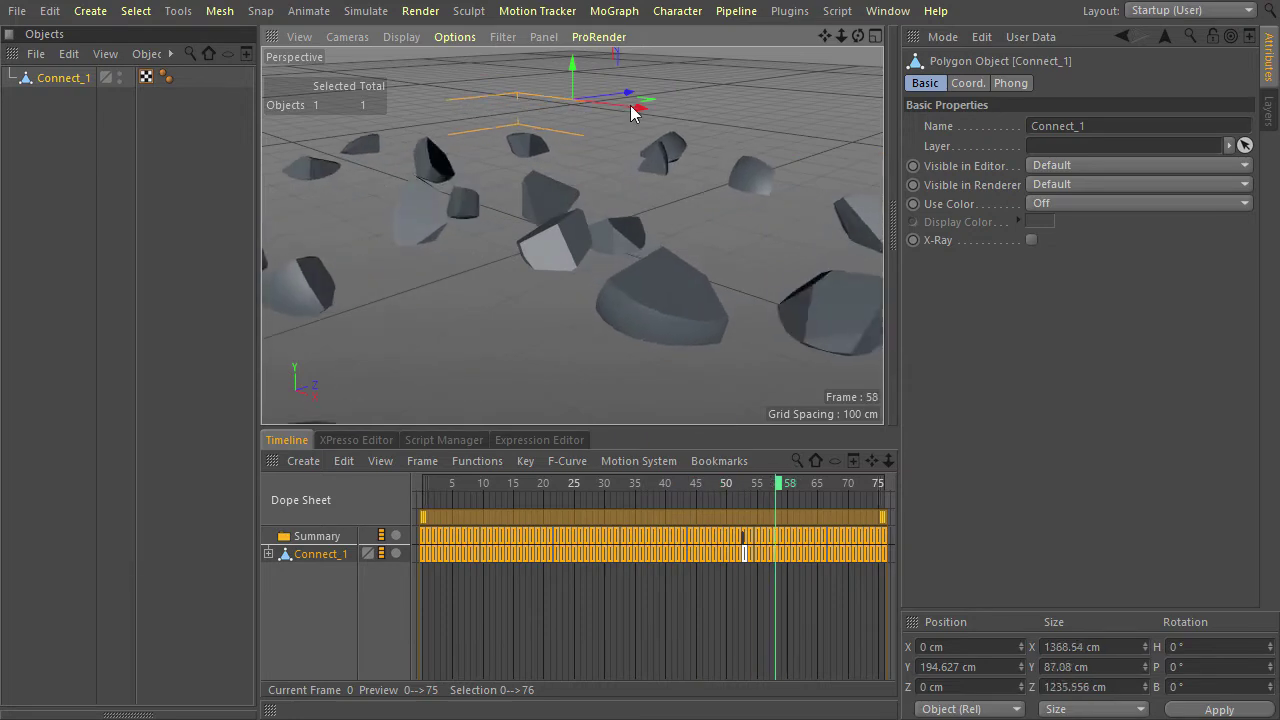
drag(634, 108, 707, 272)
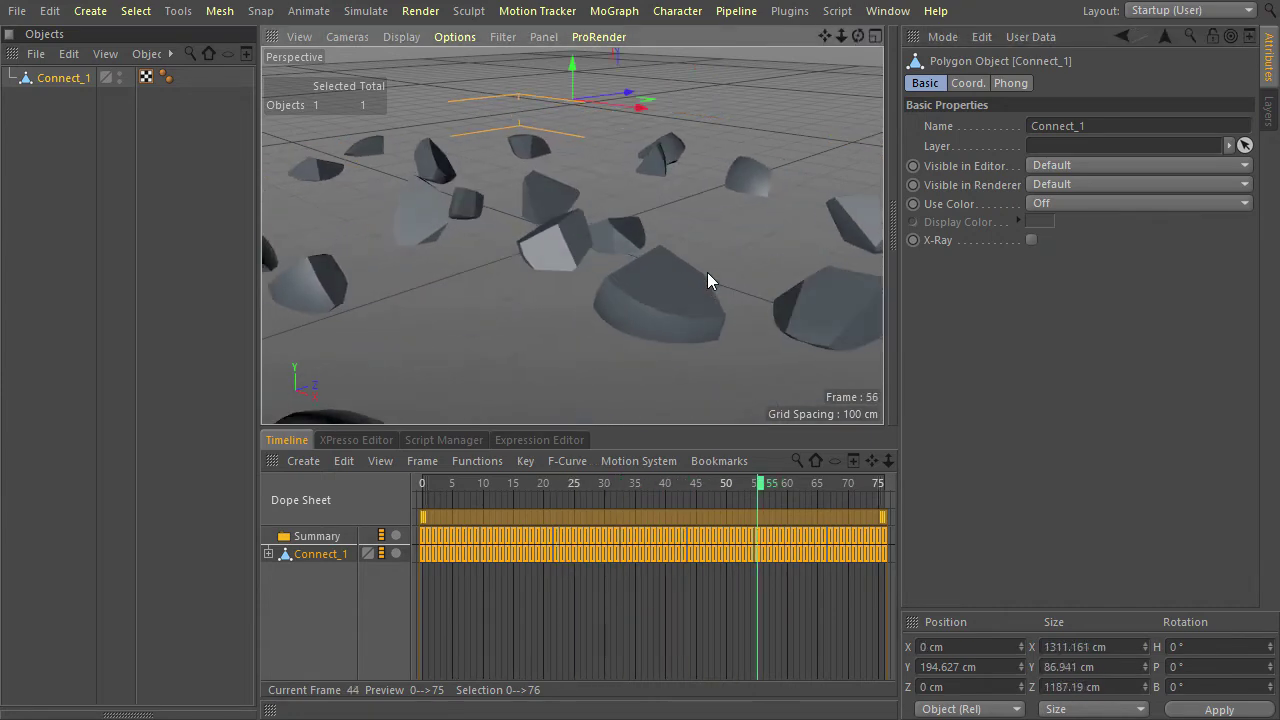